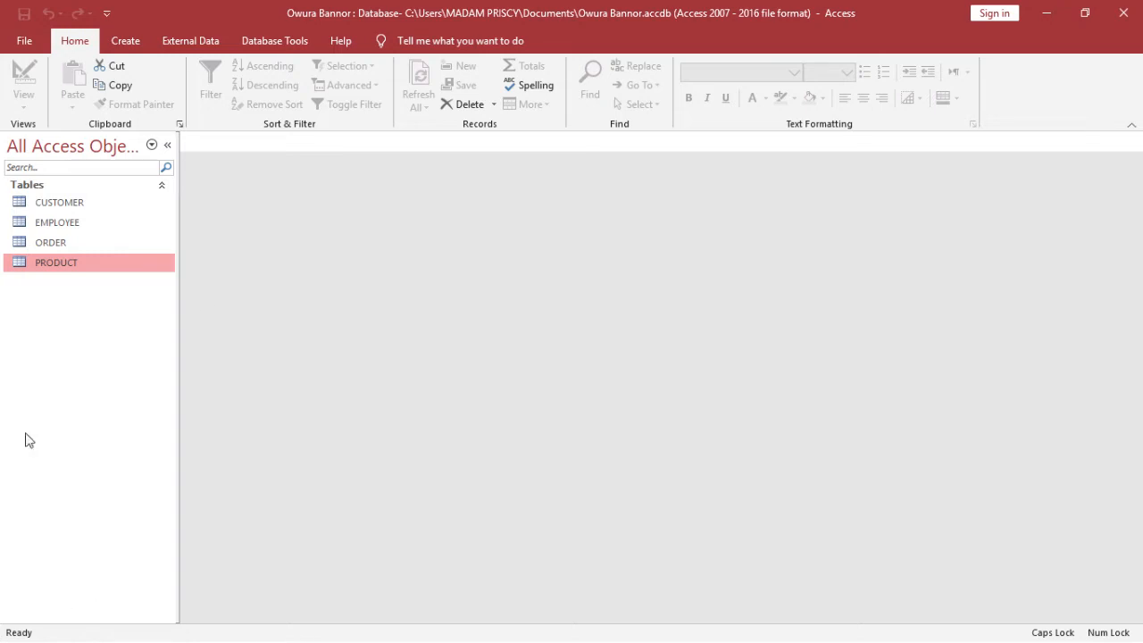
# Widen the CUSTOMER table's CustomerNum column, then close the table and keep the new layout
pyautogui.doubleClick(89, 203)
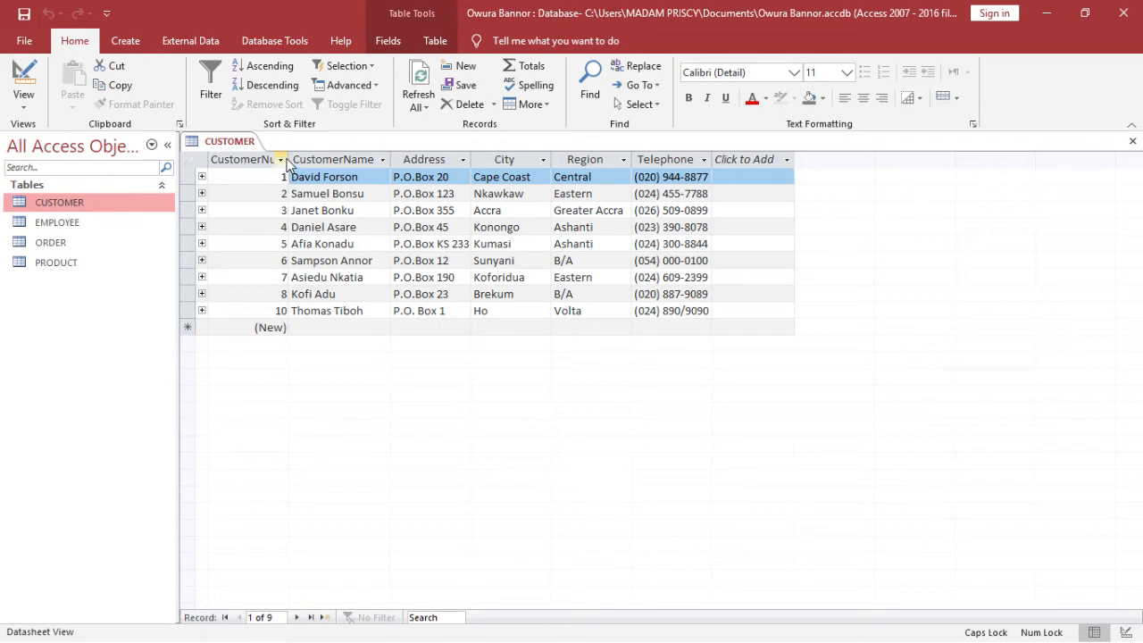
pyautogui.moveTo(289, 159); pyautogui.dragTo(306, 158)
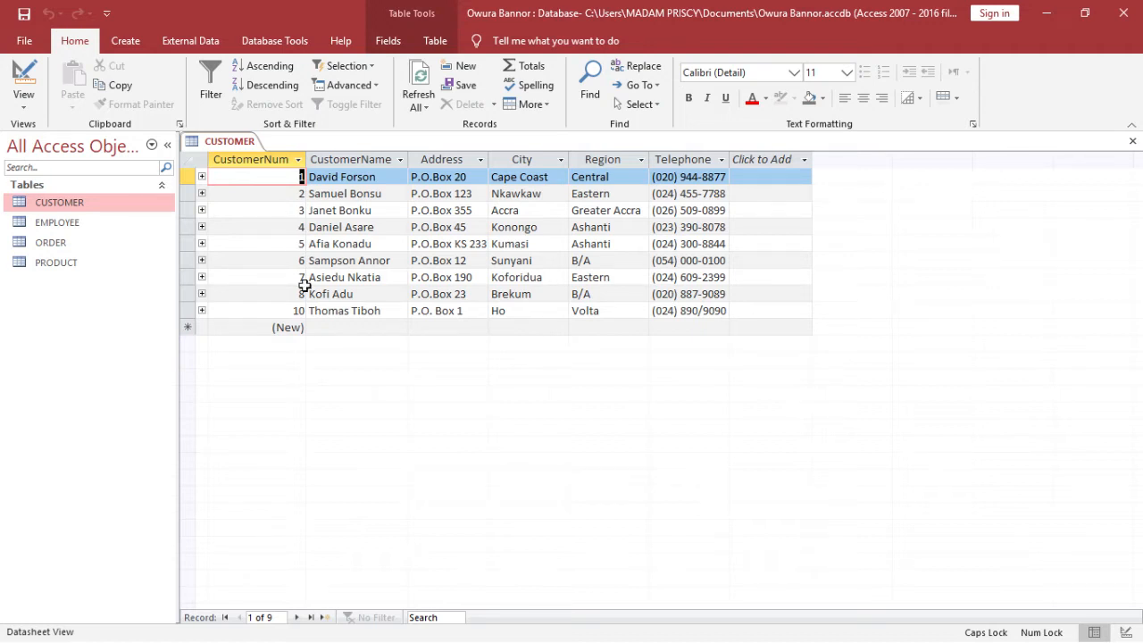
pyautogui.click(350, 328)
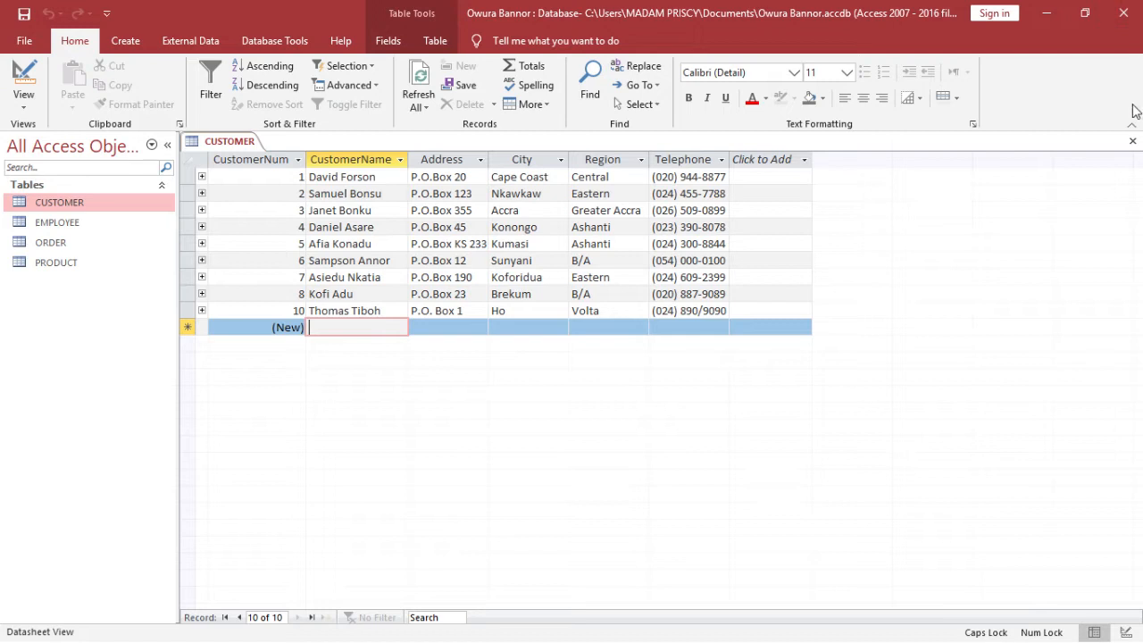
pyautogui.click(1133, 141)
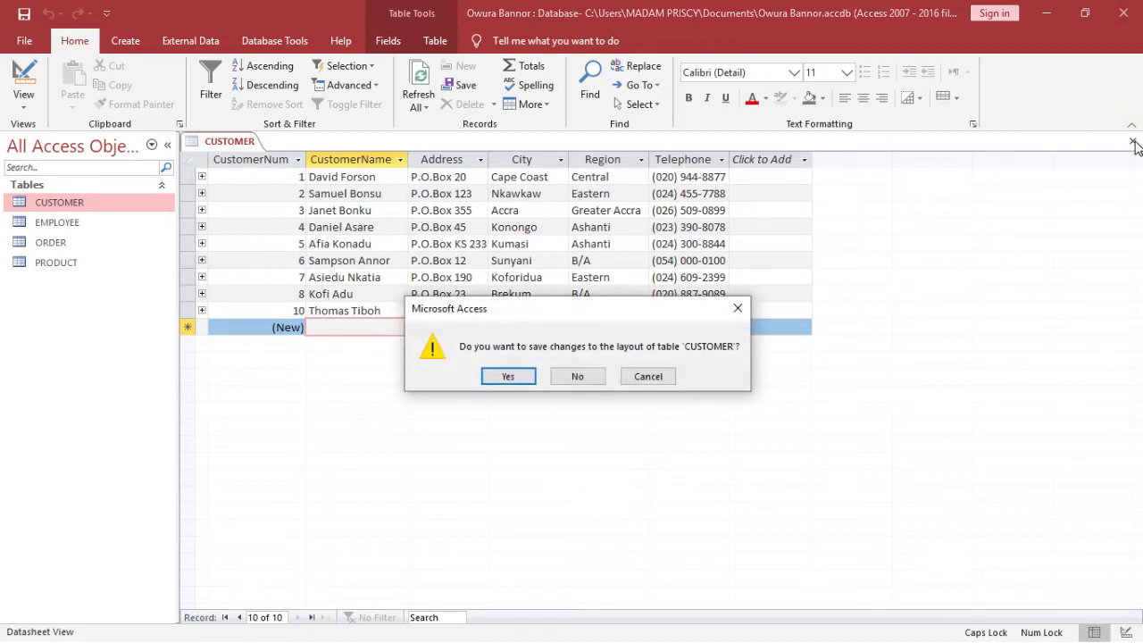
pyautogui.click(508, 376)
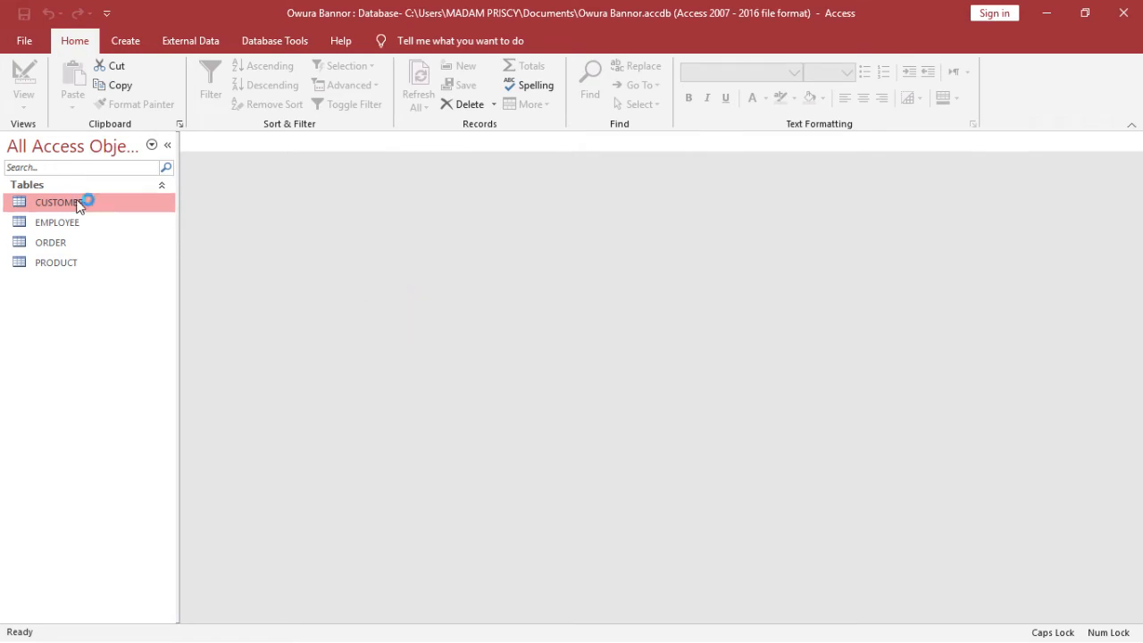
# Launch the Form Wizard from the Create tab, with the CUSTOMER table as its source
pyautogui.click(126, 42)
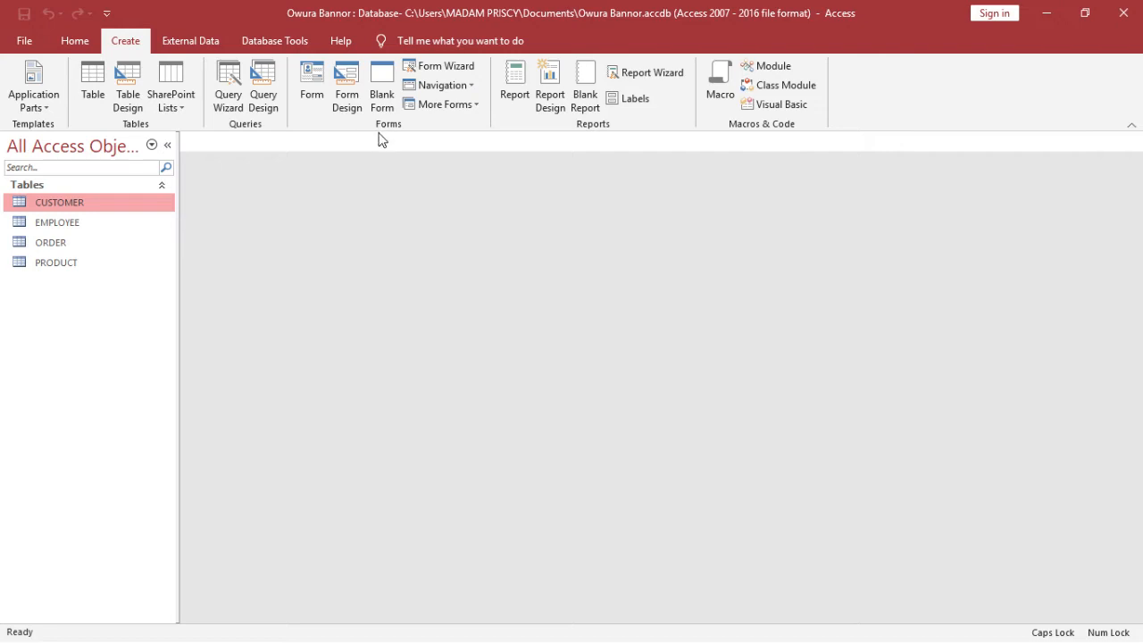
pyautogui.click(444, 68)
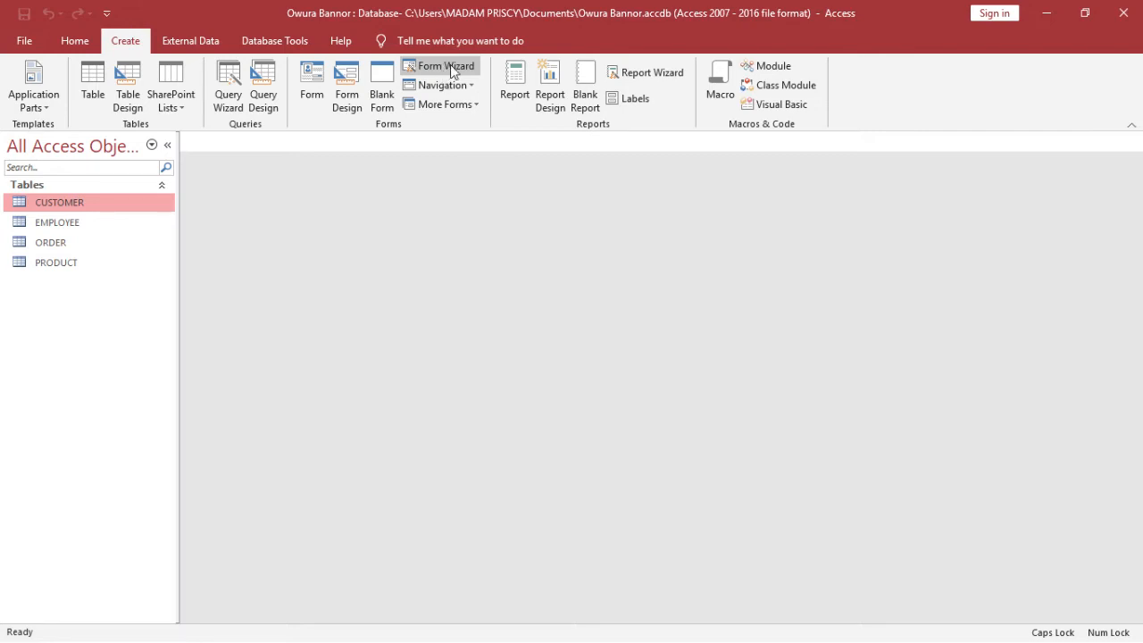
pyautogui.click(450, 64)
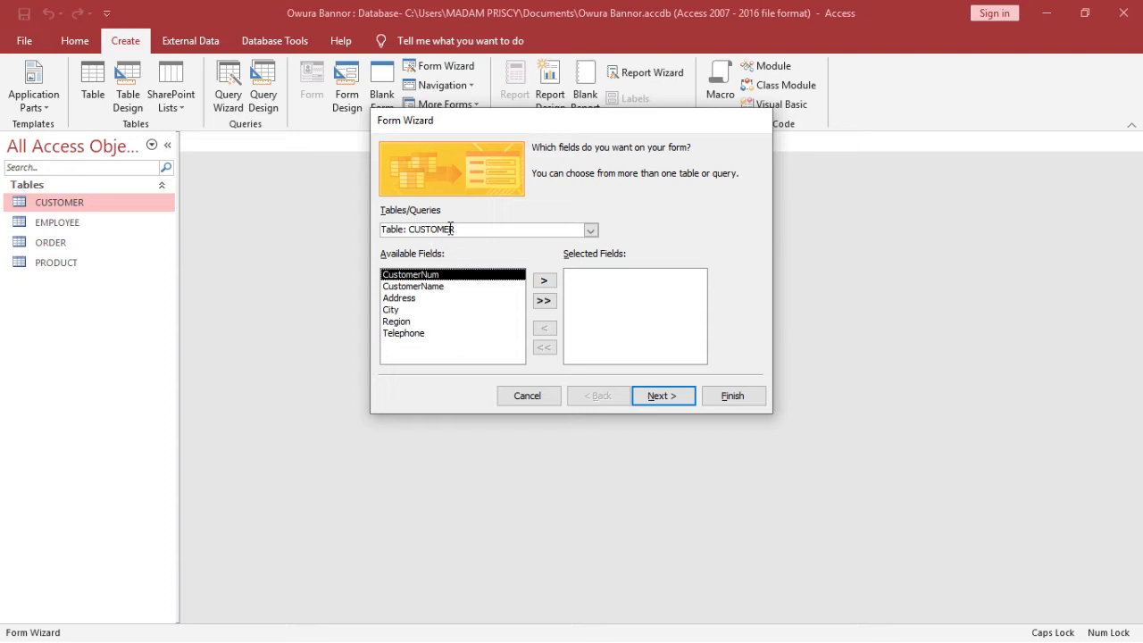
# Switch the wizard's source table to EMPLOYEE and back to CUSTOMER, then cancel the Form Wizard
pyautogui.click(590, 231)
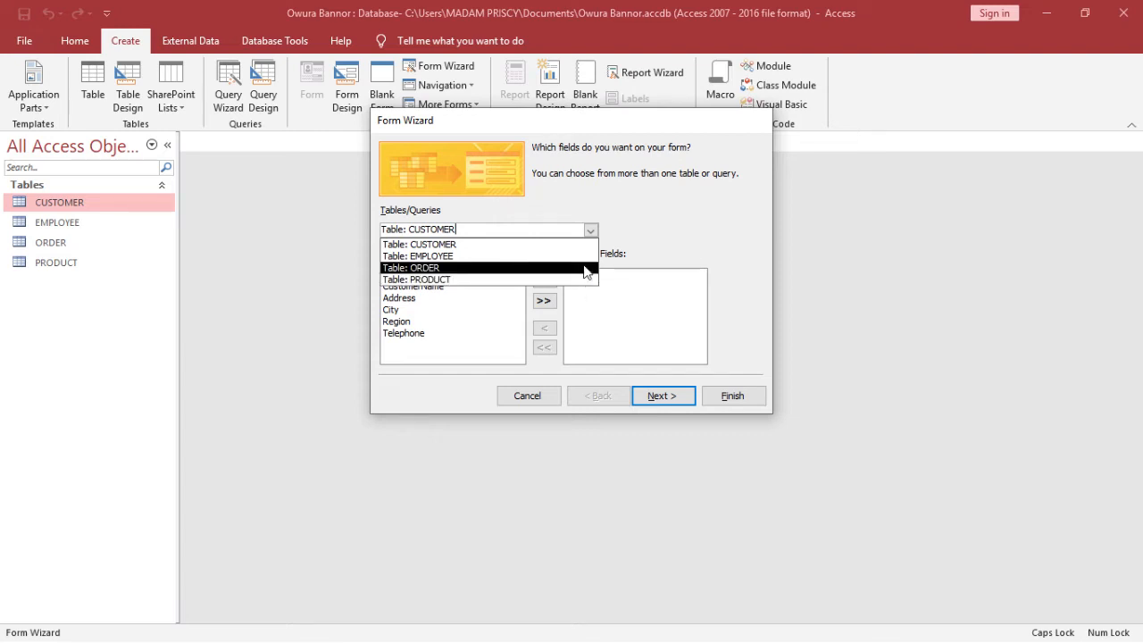
pyautogui.click(592, 231)
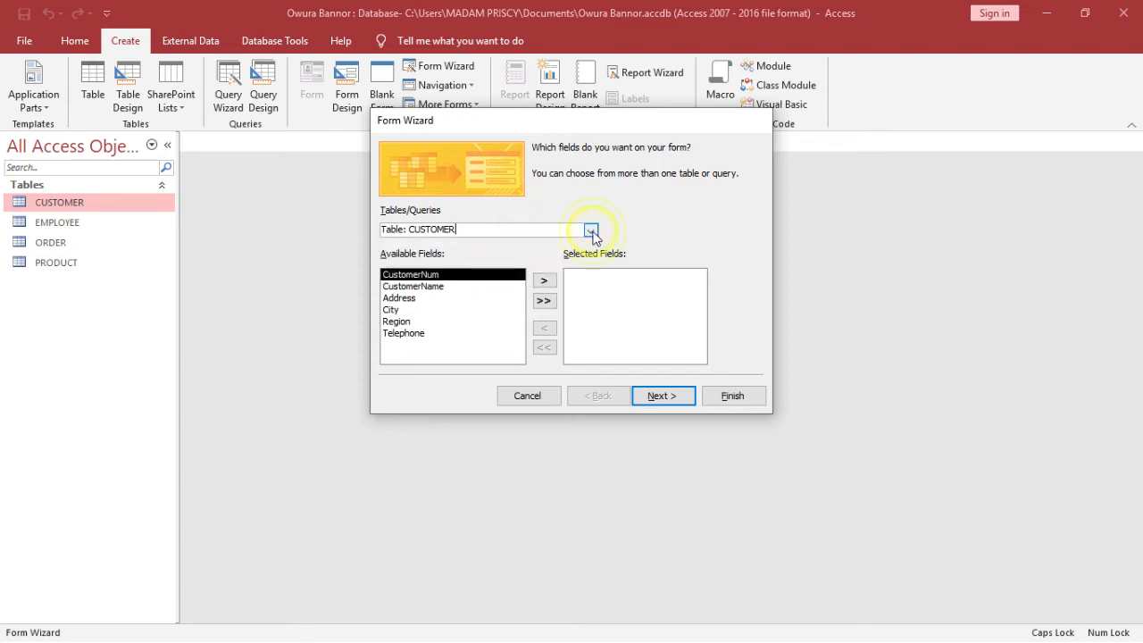
pyautogui.click(591, 231)
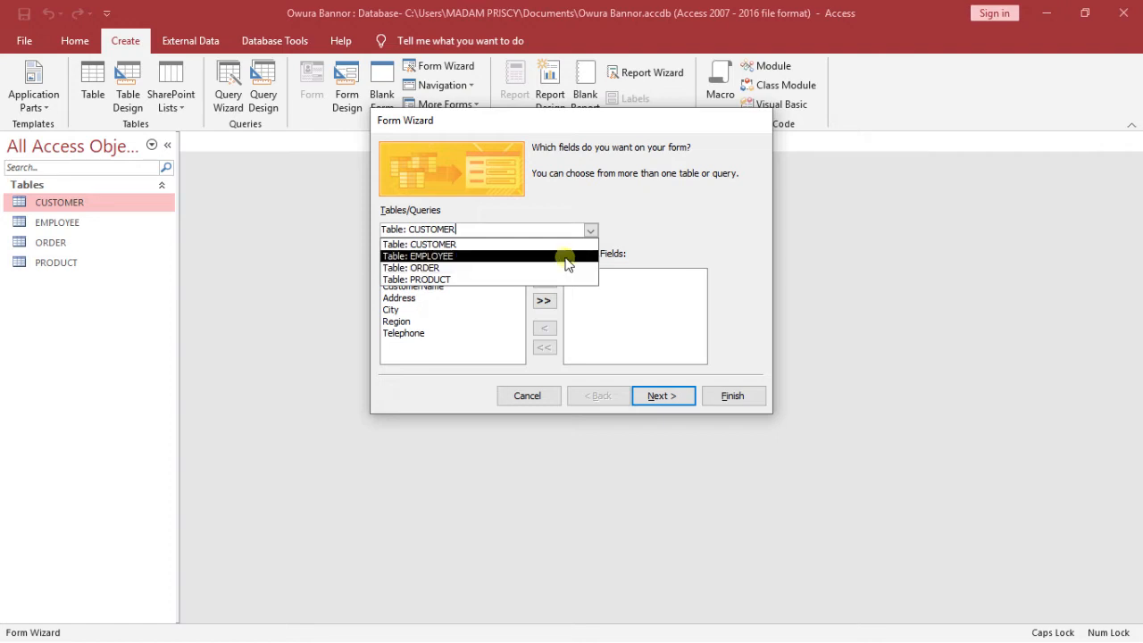
pyautogui.click(566, 256)
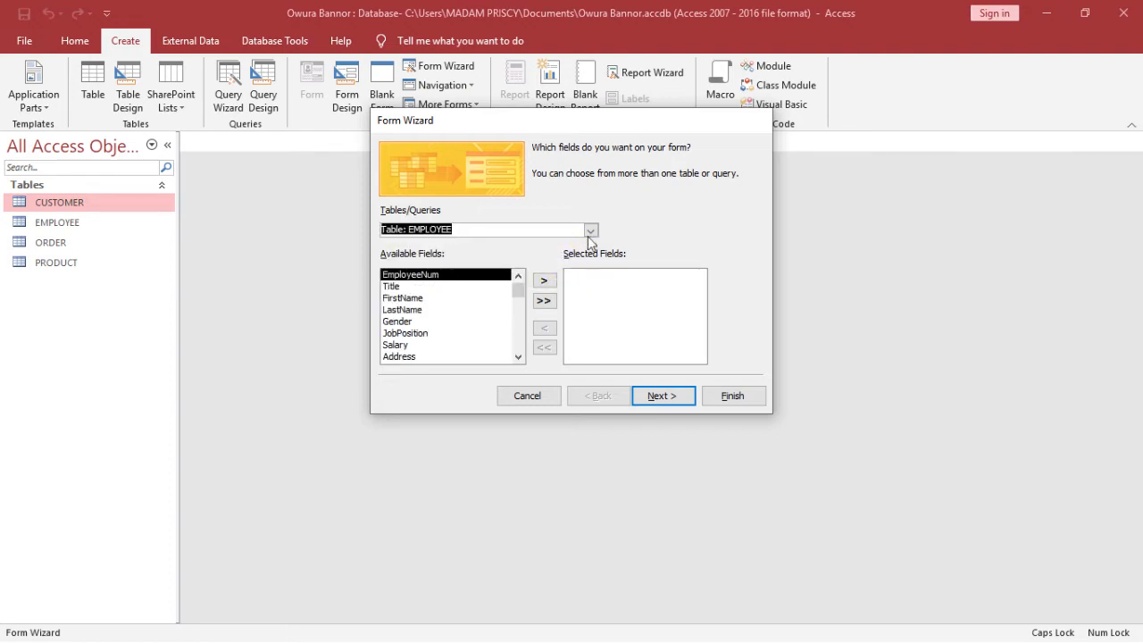
pyautogui.click(591, 229)
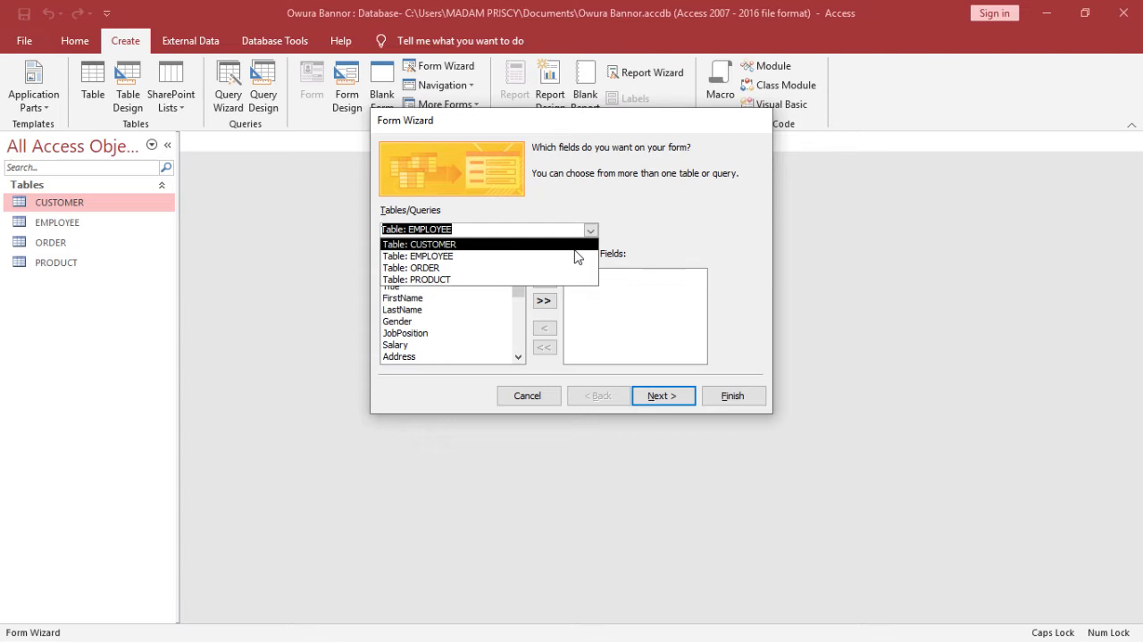
pyautogui.click(575, 250)
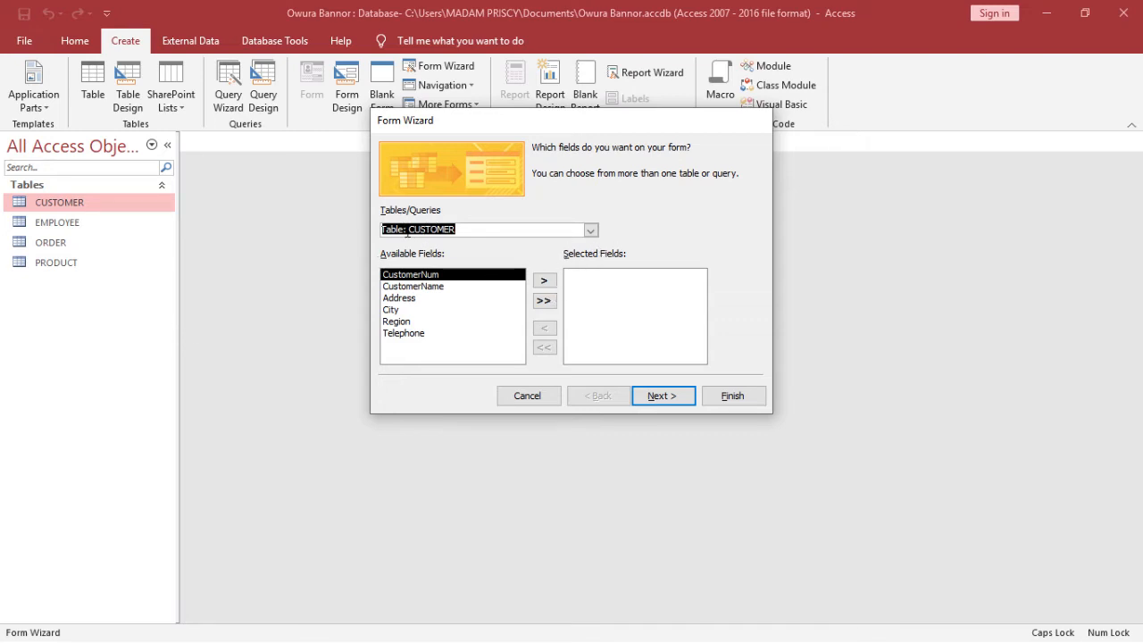
pyautogui.click(536, 227)
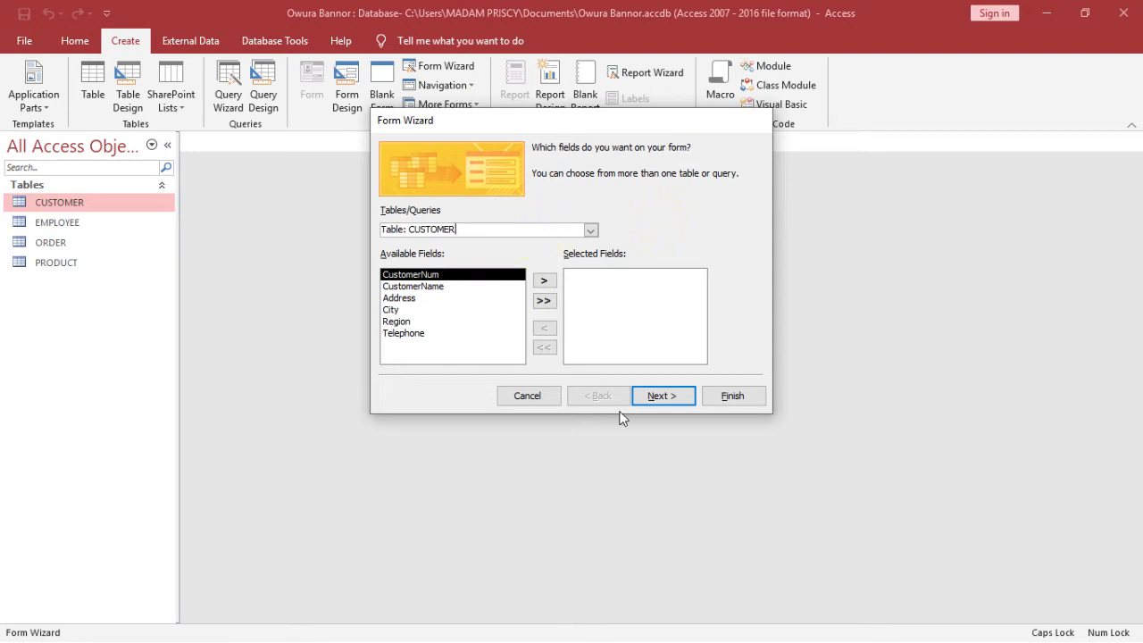
pyautogui.click(530, 399)
# Restart the Form Wizard and set Tables/Queries to Table: CUSTOMER
pyautogui.click(94, 234)
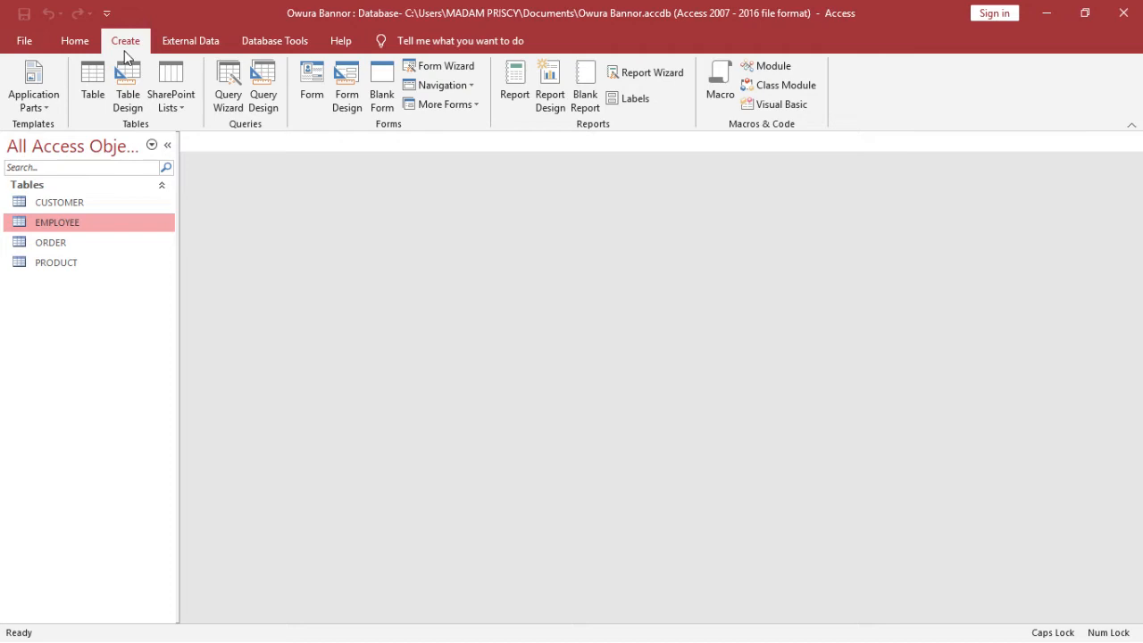
pyautogui.click(474, 60)
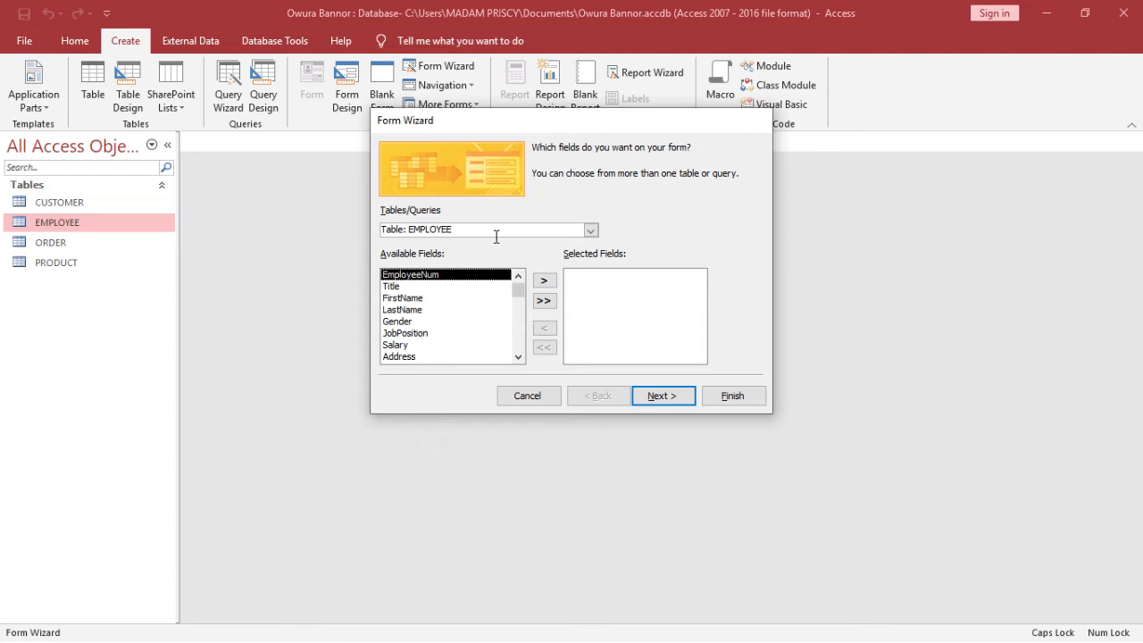
pyautogui.click(591, 231)
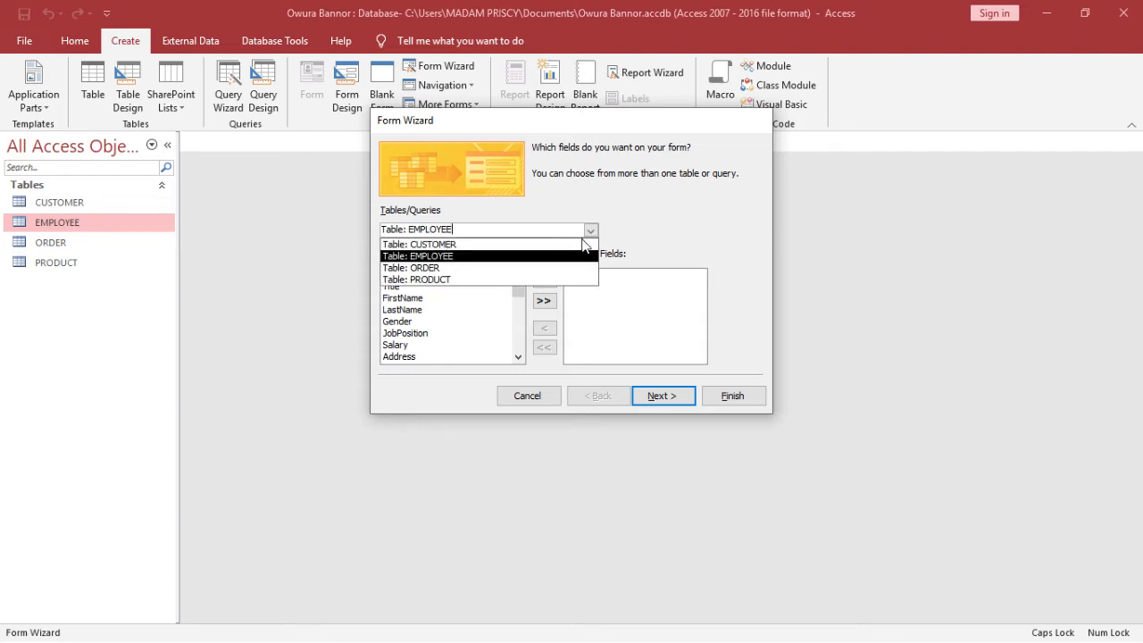
pyautogui.click(582, 244)
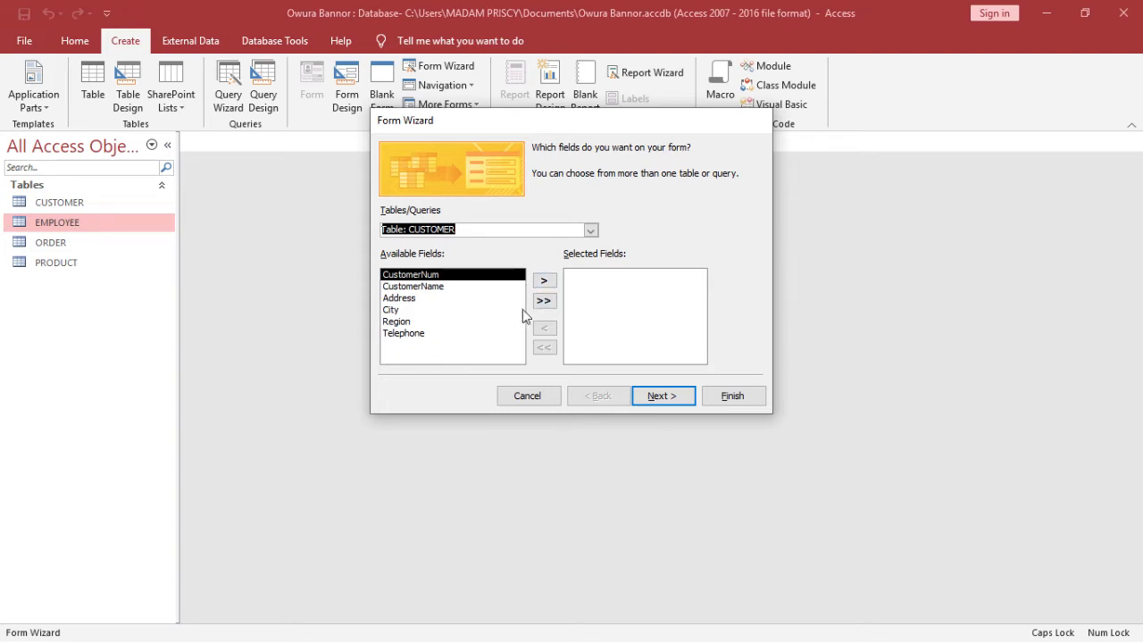
# Move CUSTOMER fields between the Available and Selected lists, adding CustomerNum through Telephone
pyautogui.click(544, 280)
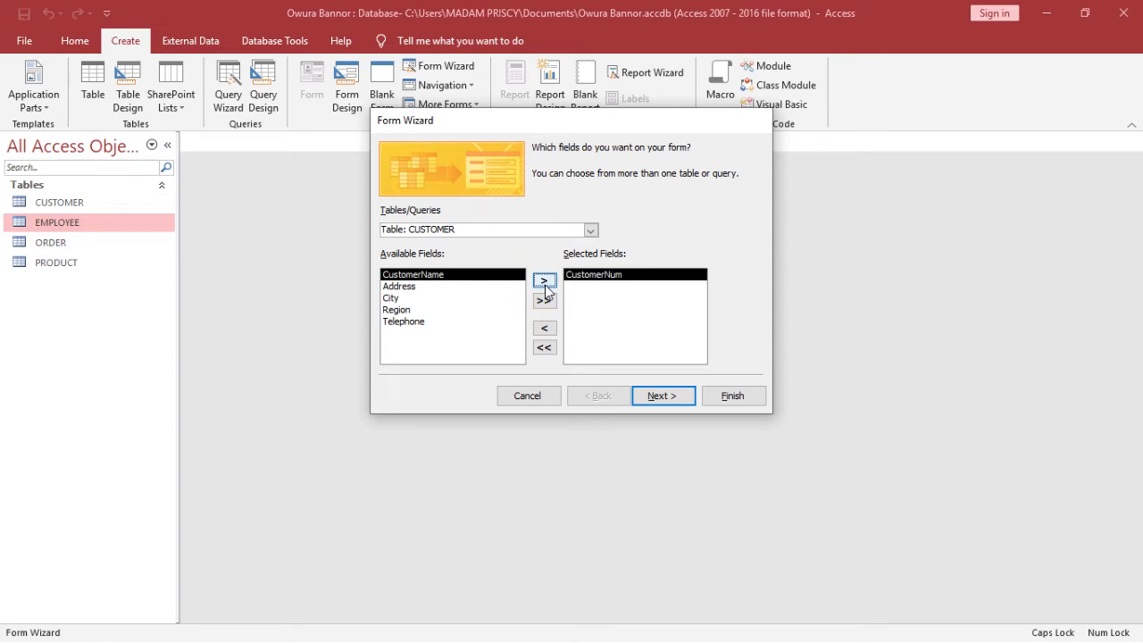
pyautogui.click(545, 284)
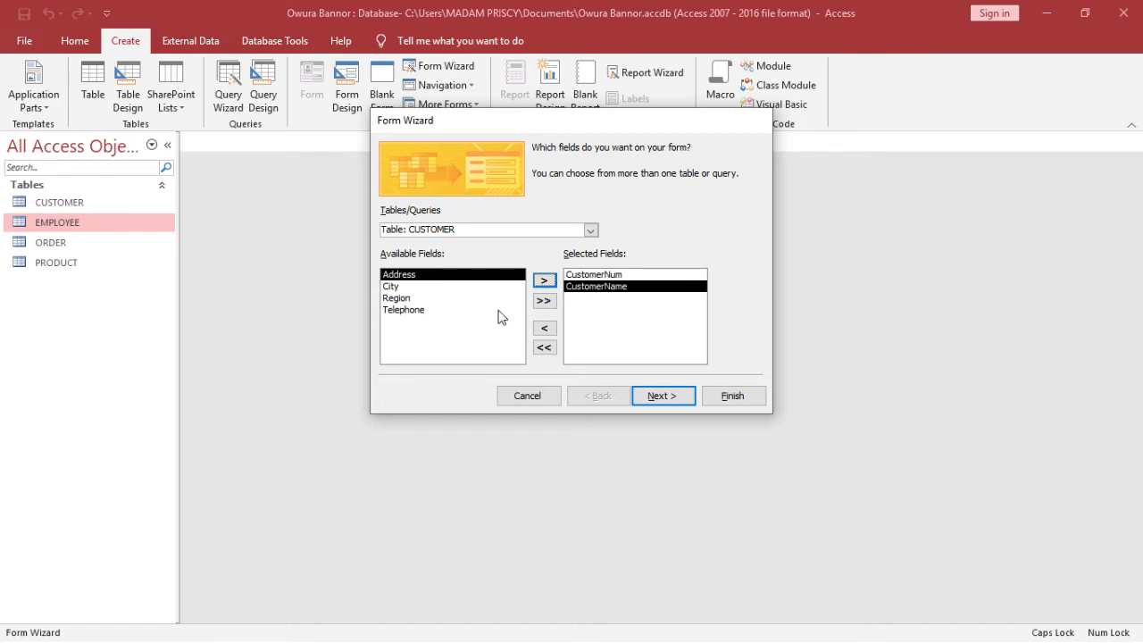
pyautogui.click(543, 302)
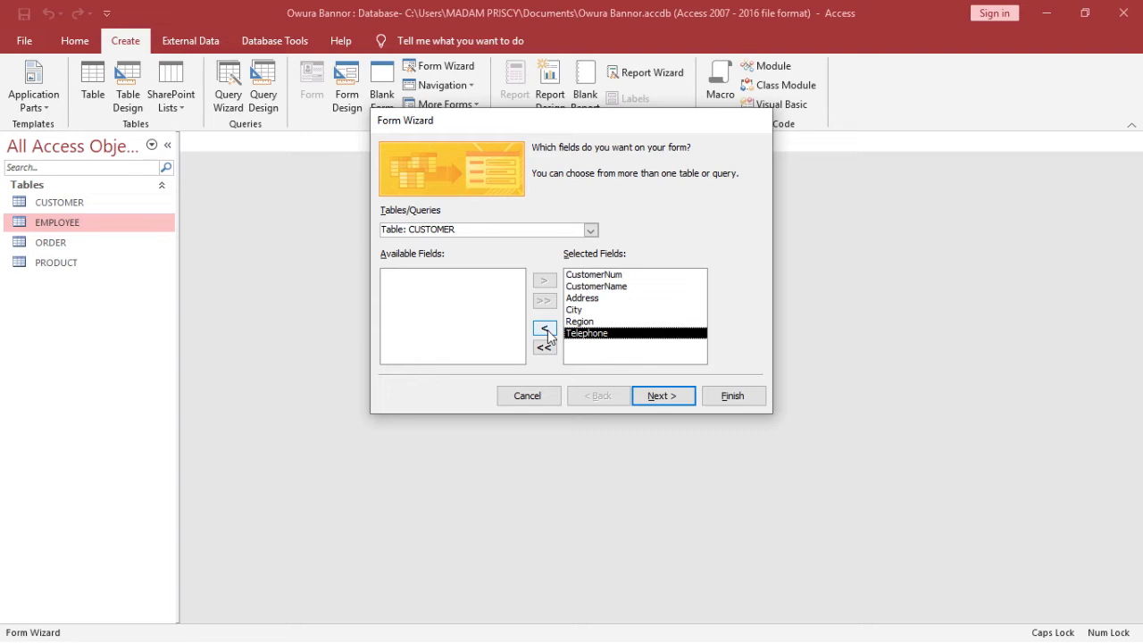
pyautogui.click(545, 330)
pyautogui.click(545, 329)
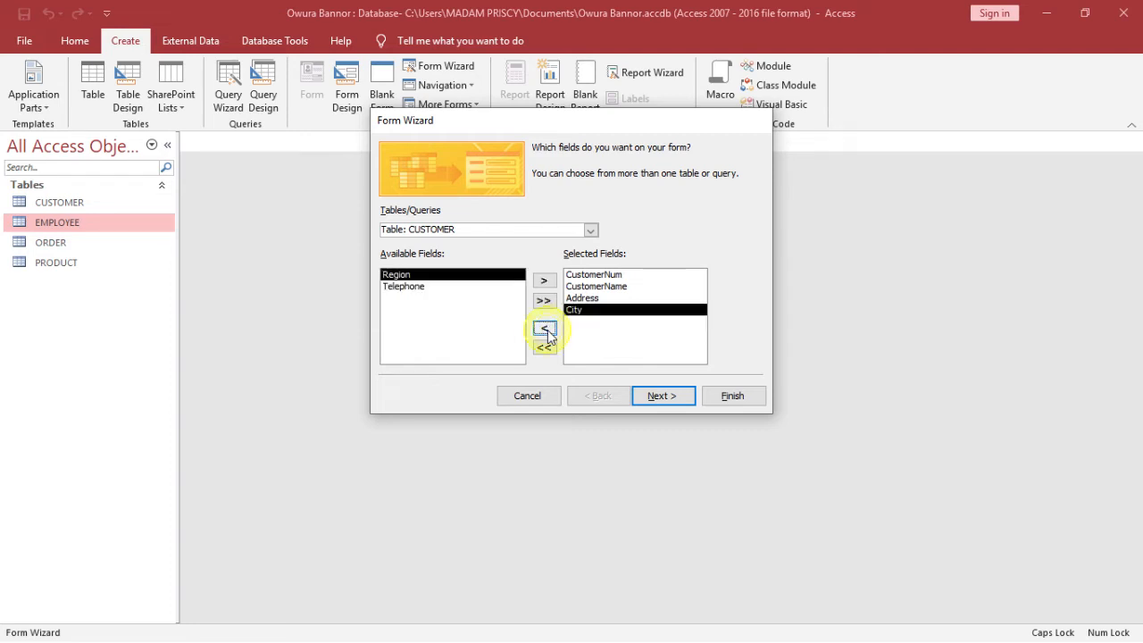
pyautogui.click(545, 329)
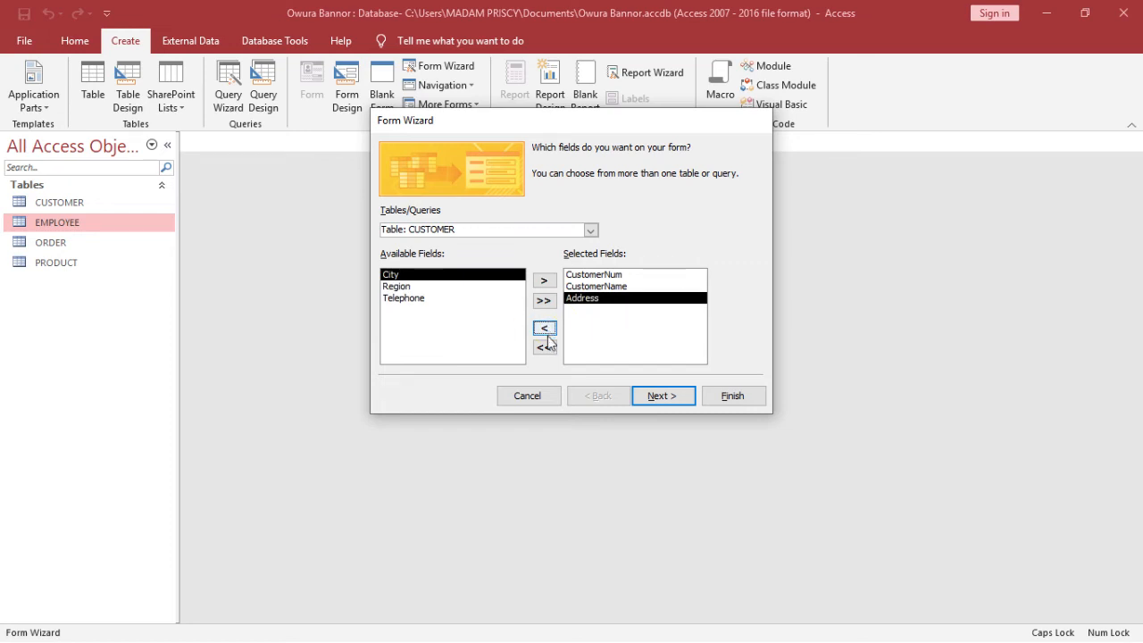
pyautogui.click(544, 347)
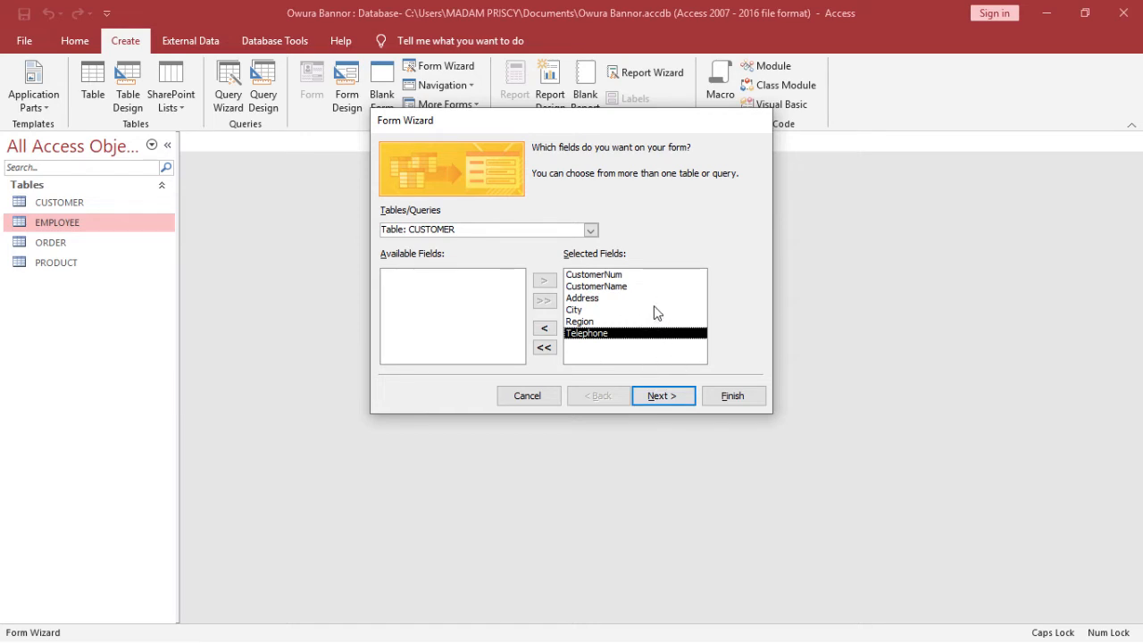
# Try the Tabular and Datasheet layouts, settle on Columnar, and advance to the title step
pyautogui.click(681, 403)
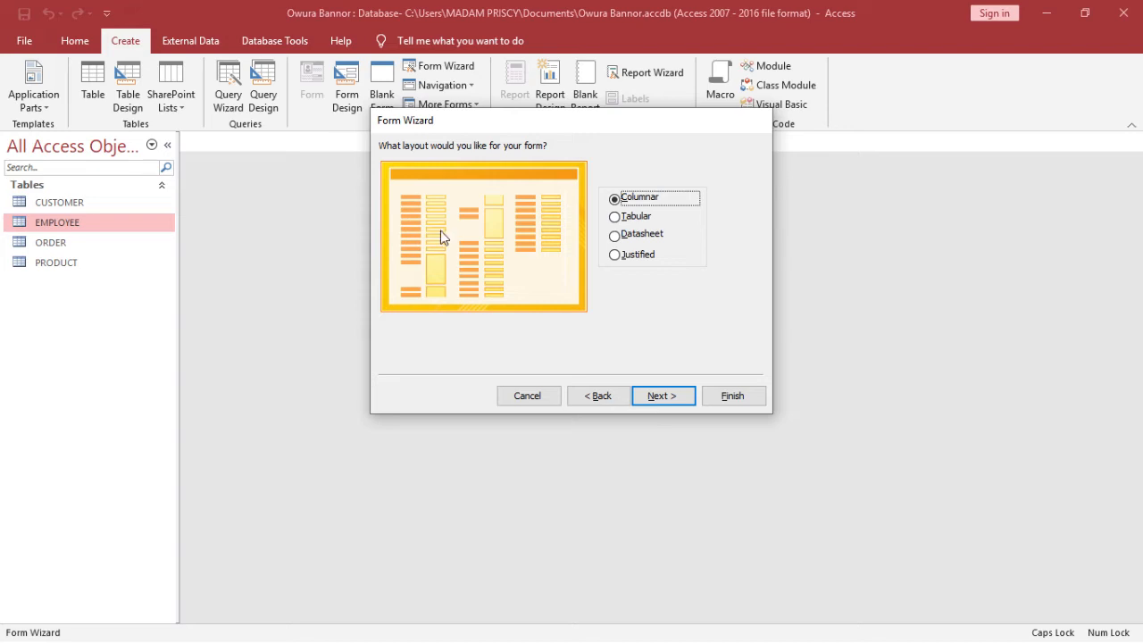
pyautogui.click(634, 219)
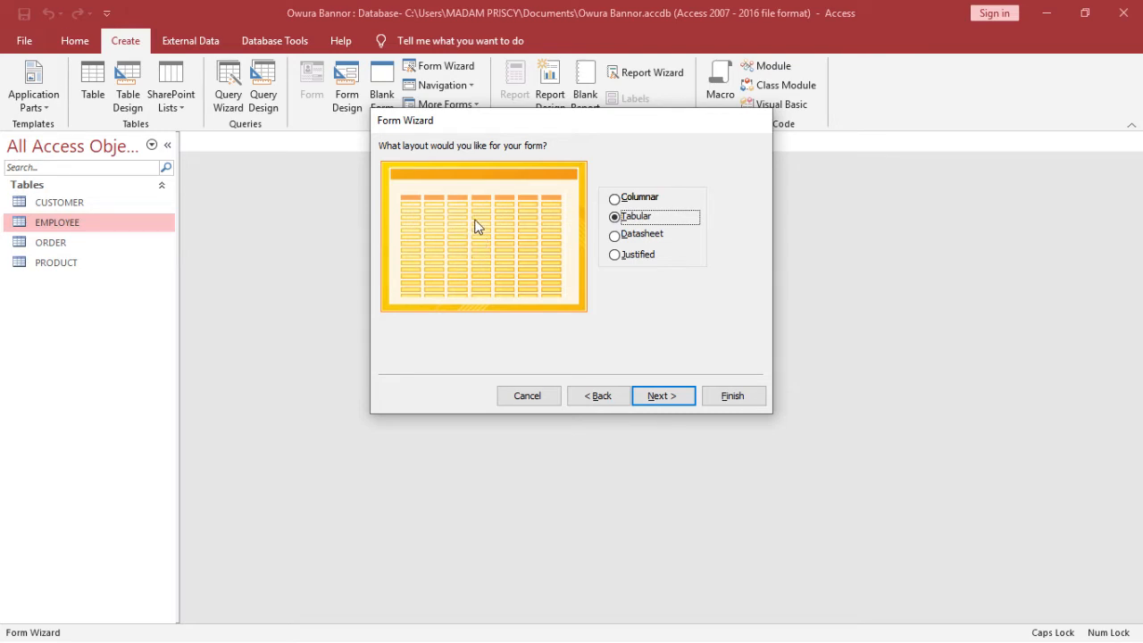
pyautogui.click(638, 198)
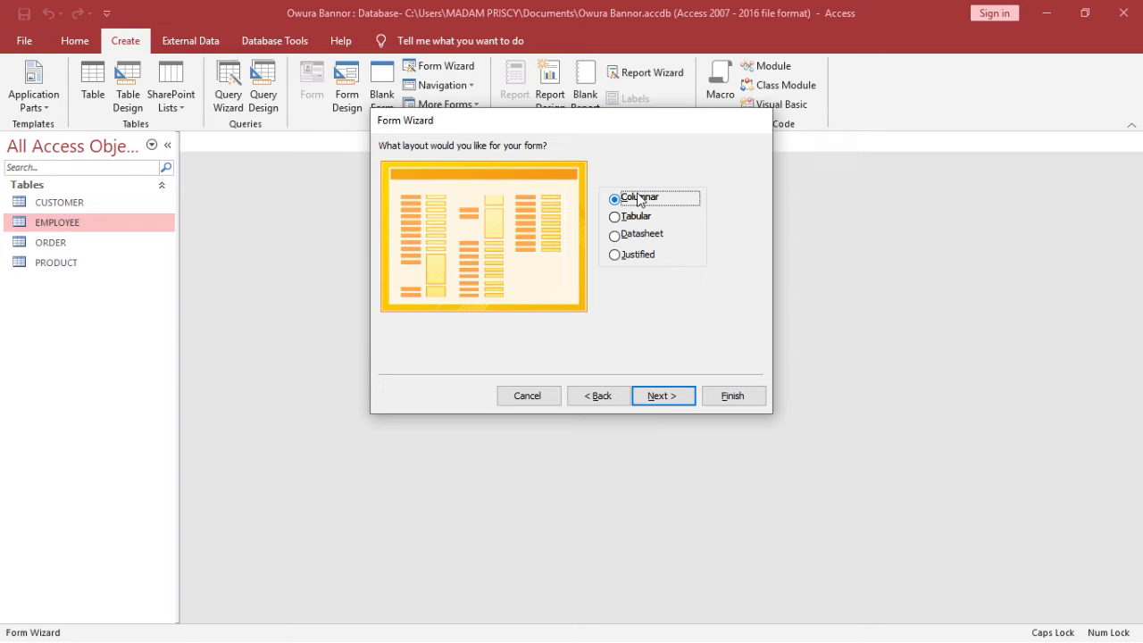
pyautogui.click(629, 235)
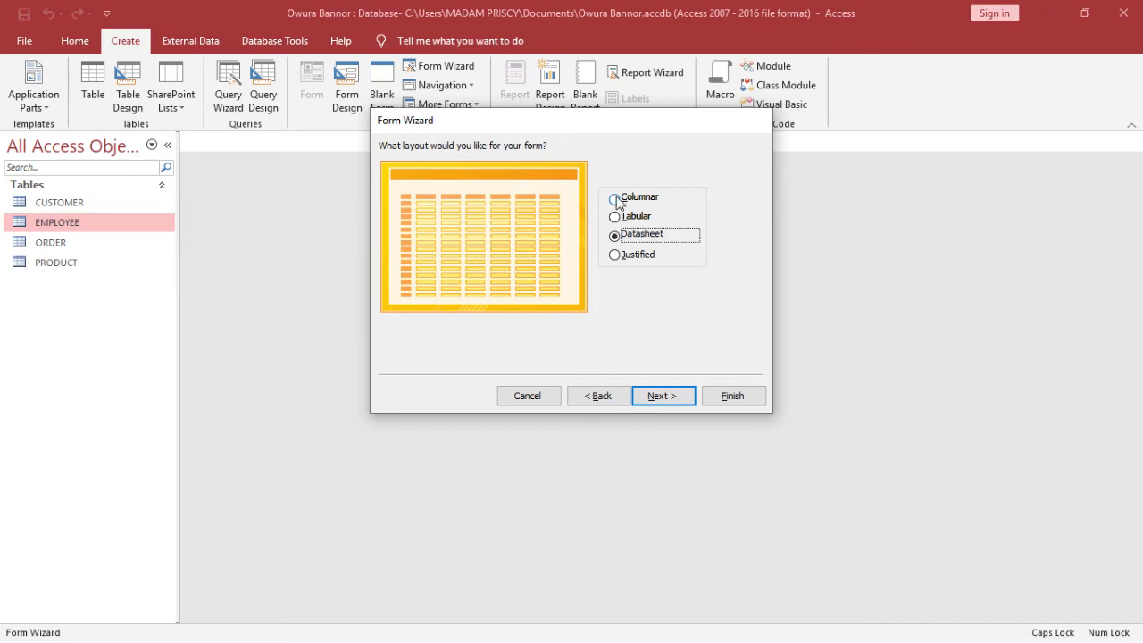
pyautogui.click(615, 198)
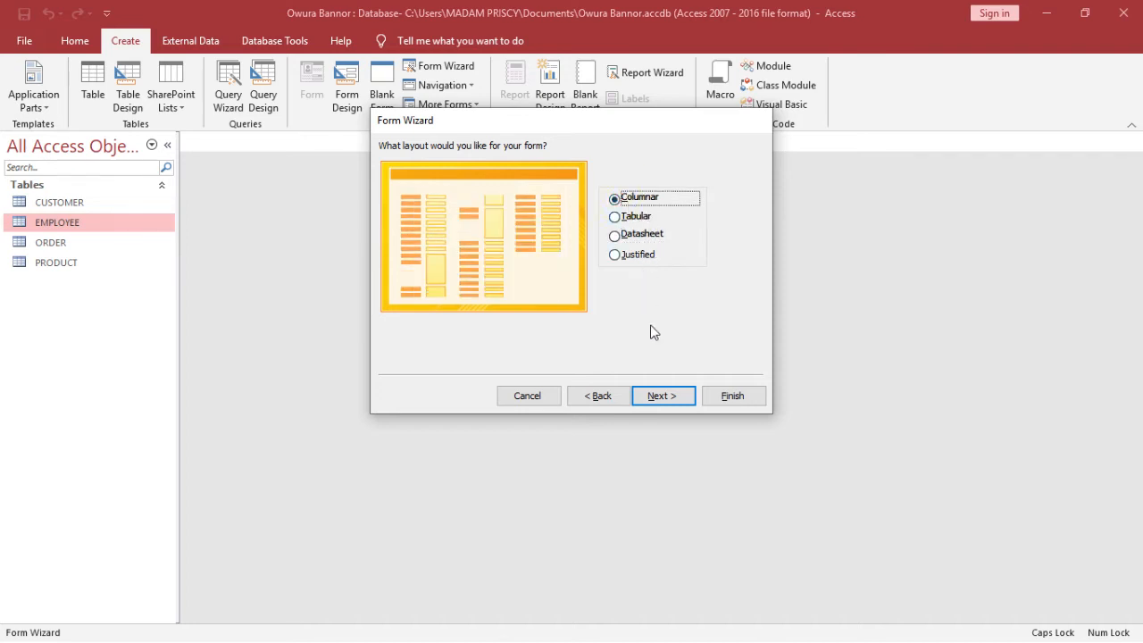
pyautogui.click(661, 396)
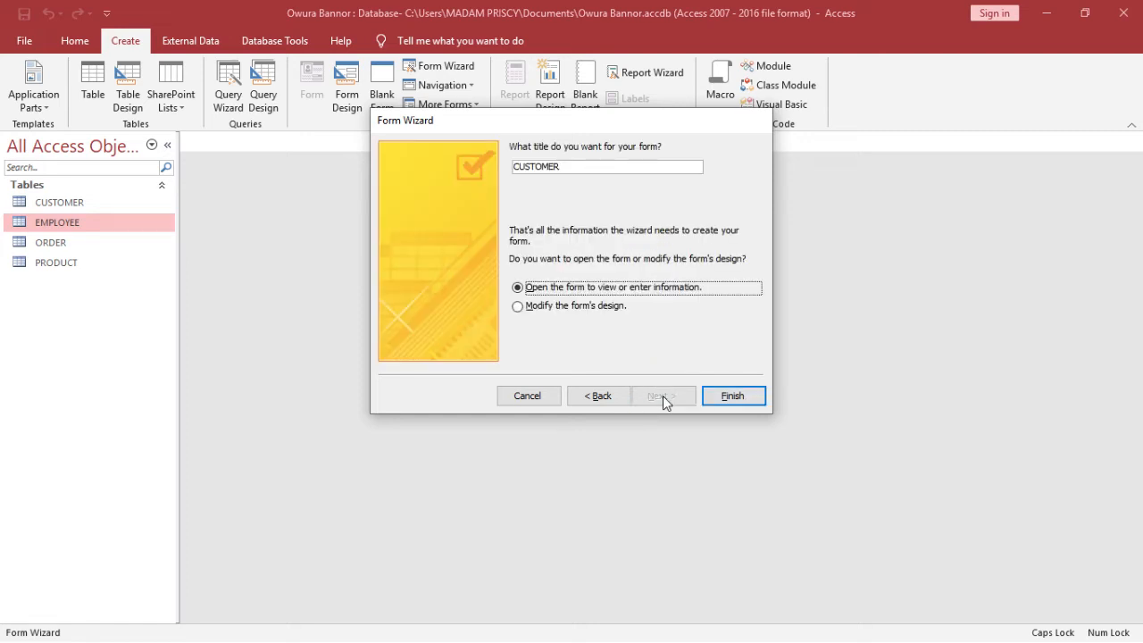
# Name the form 'CUSTOMER FORM', choose 'Open the form to view or enter information', and finish
pyautogui.click(690, 162)
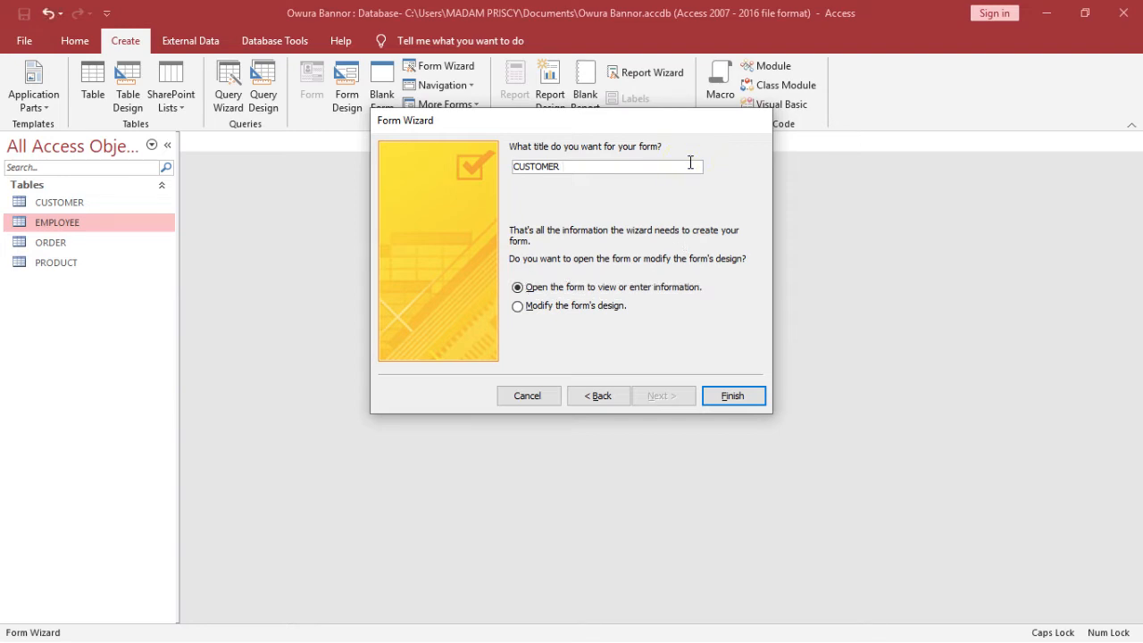
pyautogui.write('FORM')
pyautogui.click(572, 312)
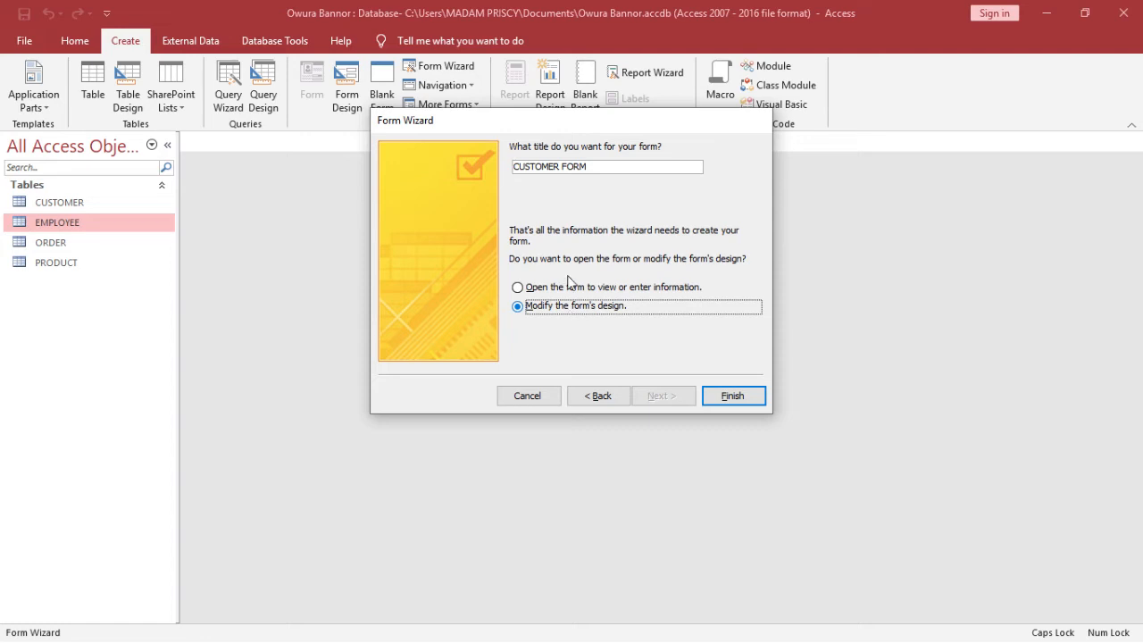
pyautogui.click(564, 288)
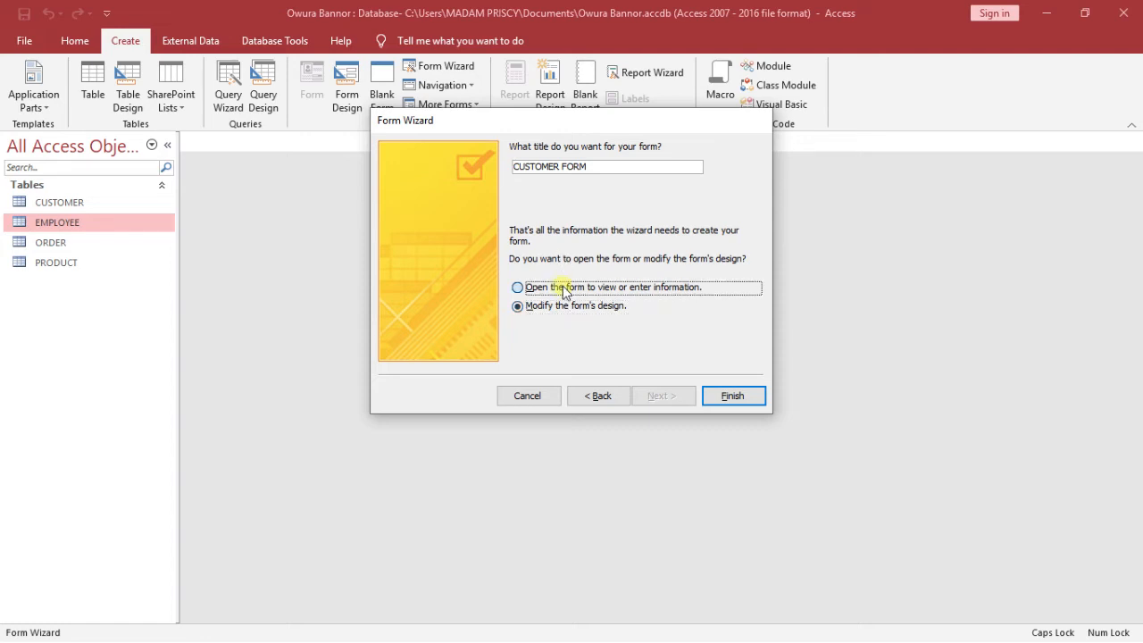
pyautogui.click(737, 399)
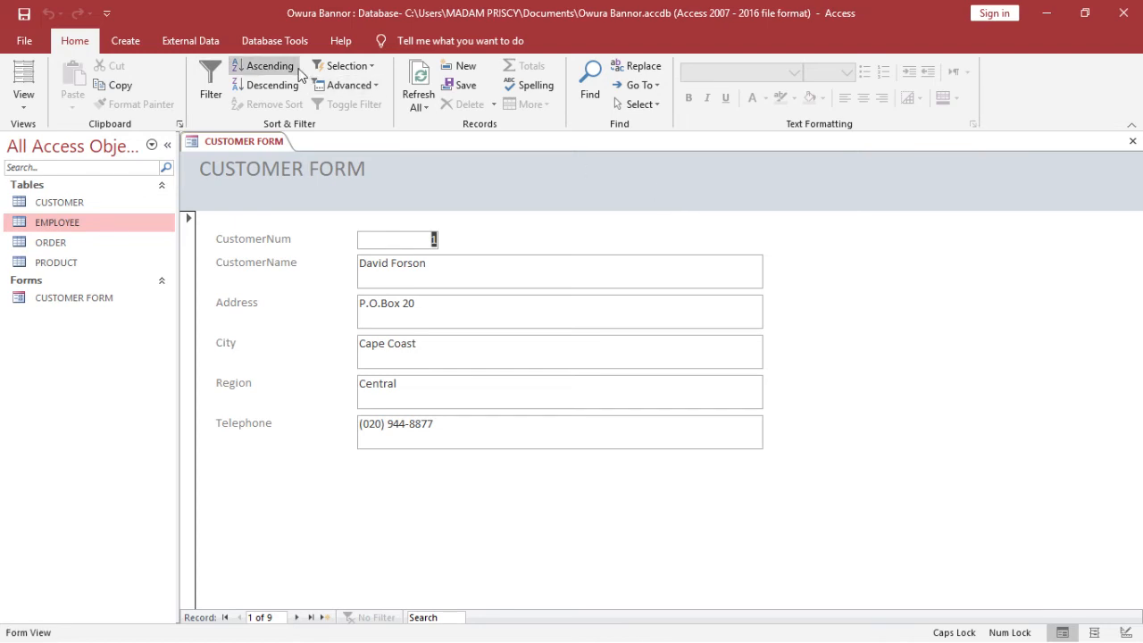
# Switch CUSTOMER FORM to Design View using the Home tab's View list
pyautogui.click(24, 111)
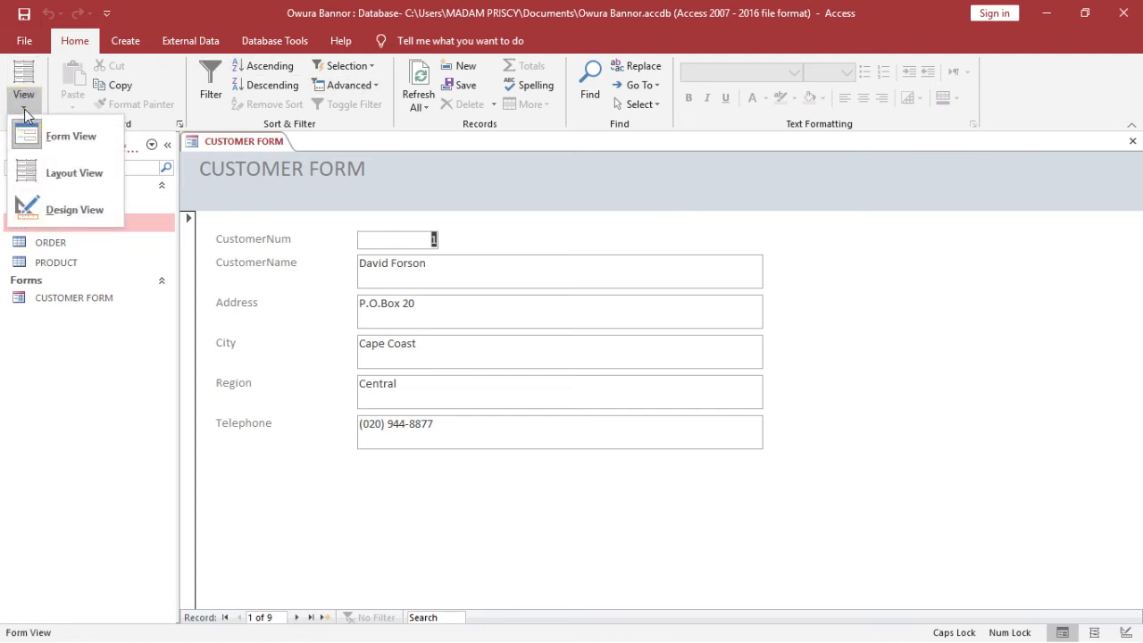
pyautogui.click(24, 111)
pyautogui.click(24, 111)
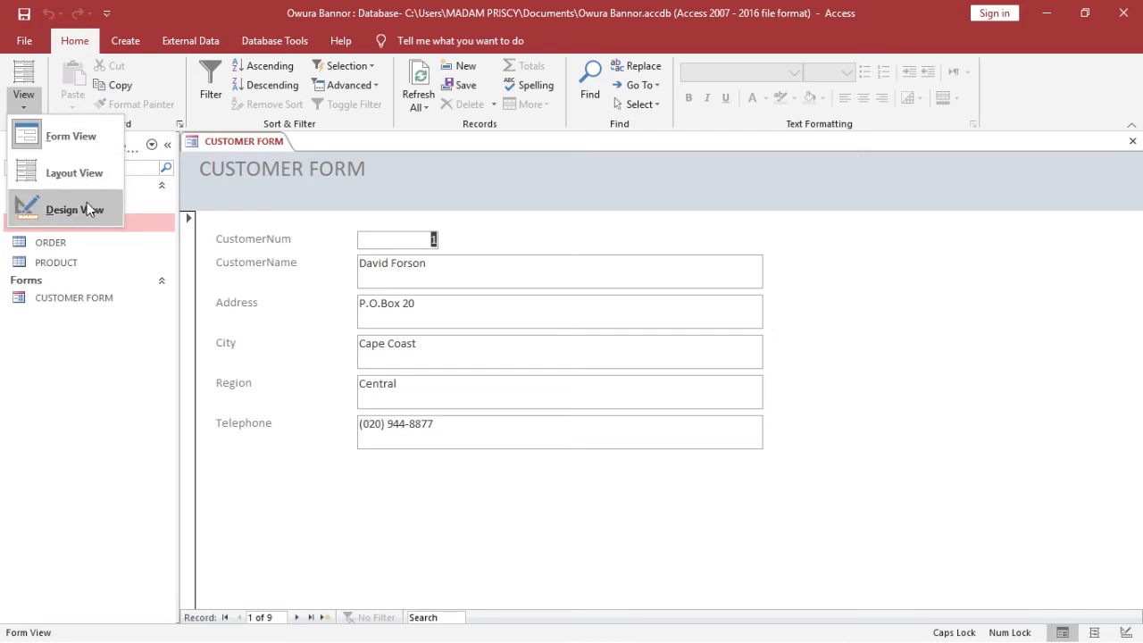
pyautogui.click(30, 107)
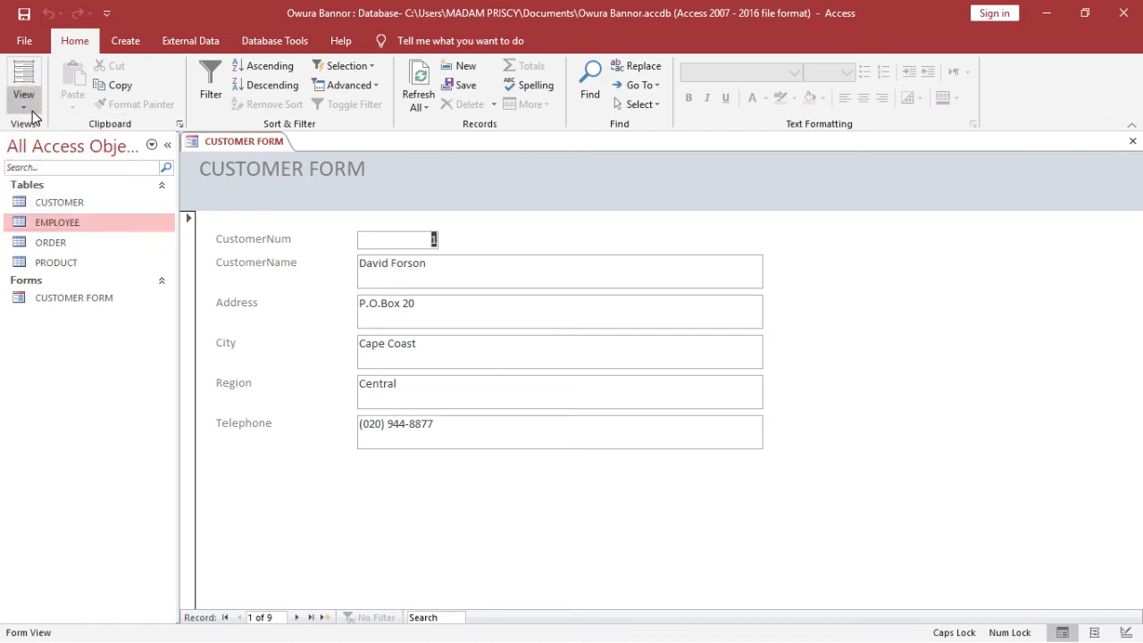
pyautogui.click(32, 113)
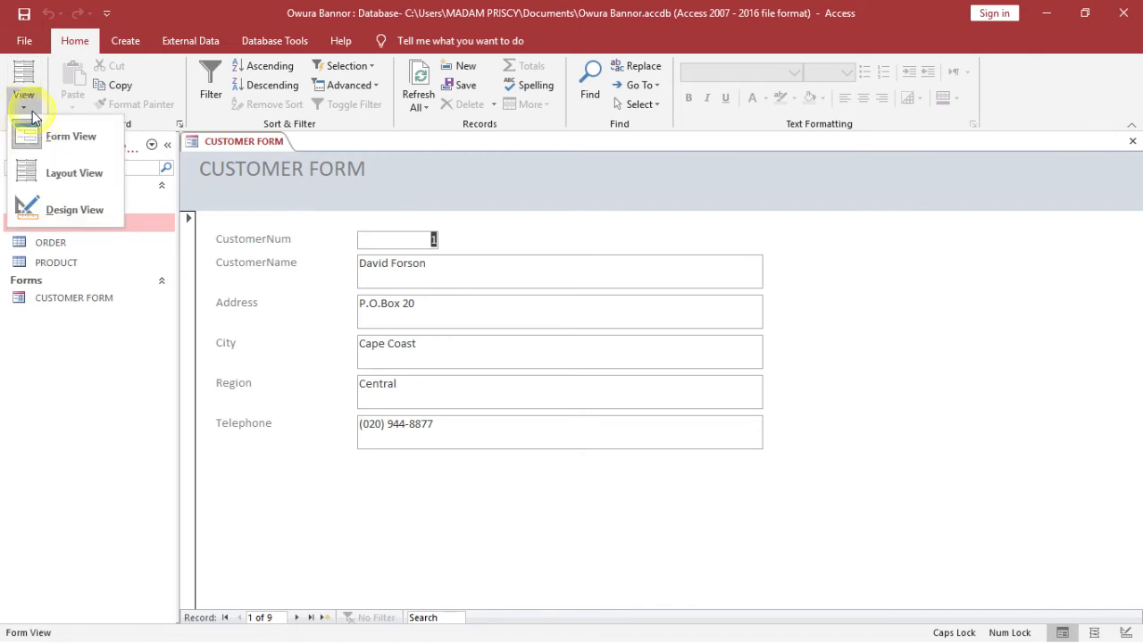
pyautogui.click(93, 211)
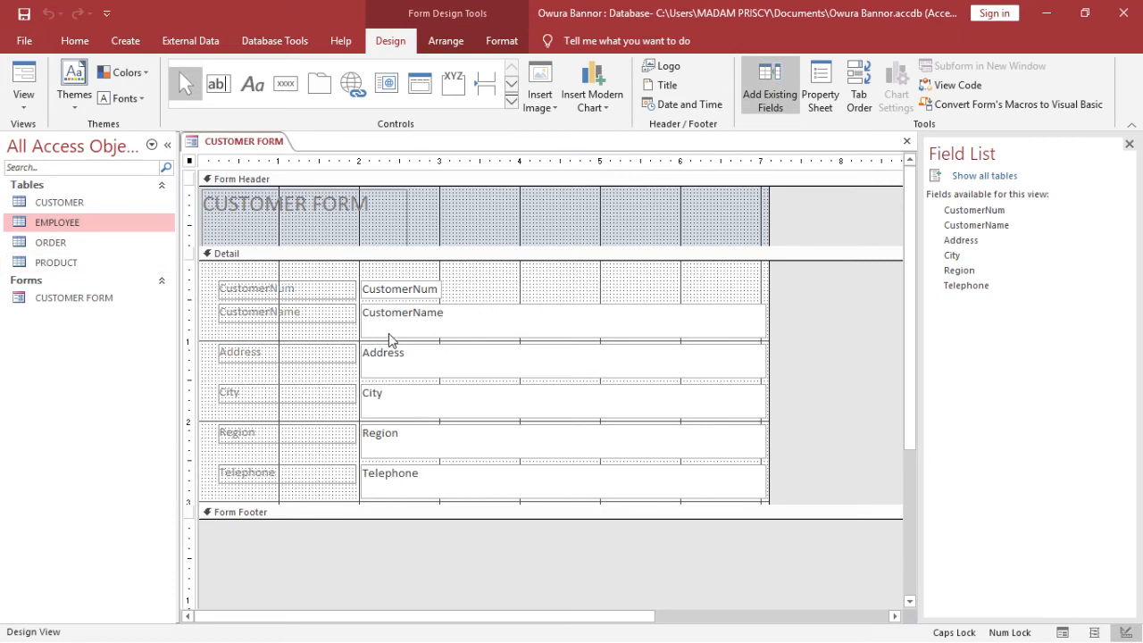
# Select the CustomerName, Address, City, Region and Telephone text boxes together and bring up their context menu
pyautogui.click(496, 323)
pyautogui.click(542, 273)
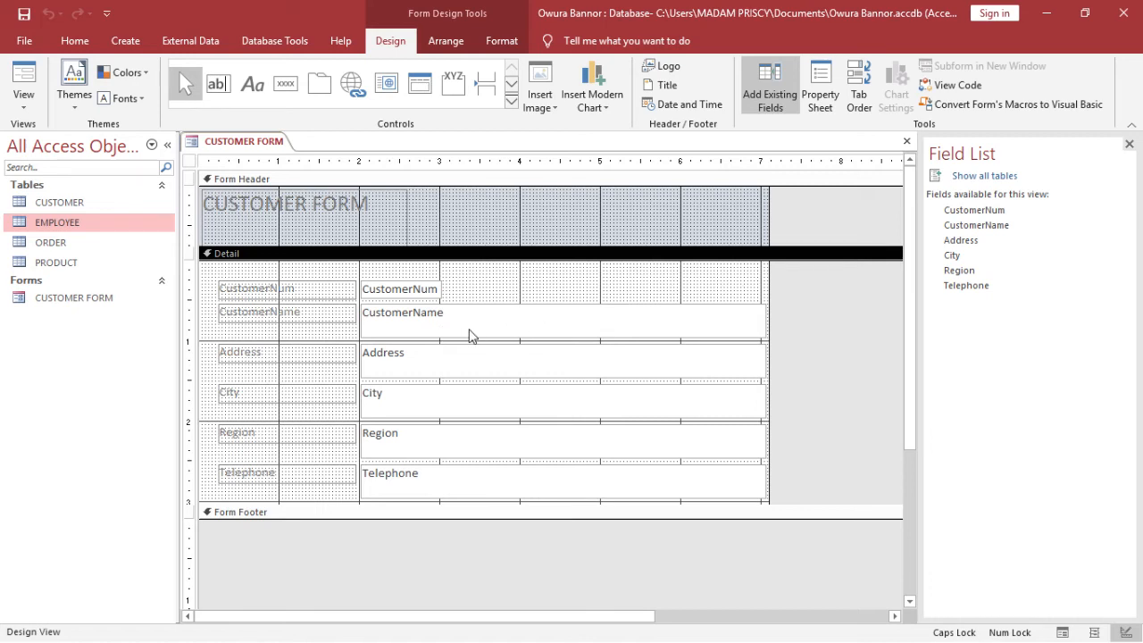
pyautogui.click(644, 332)
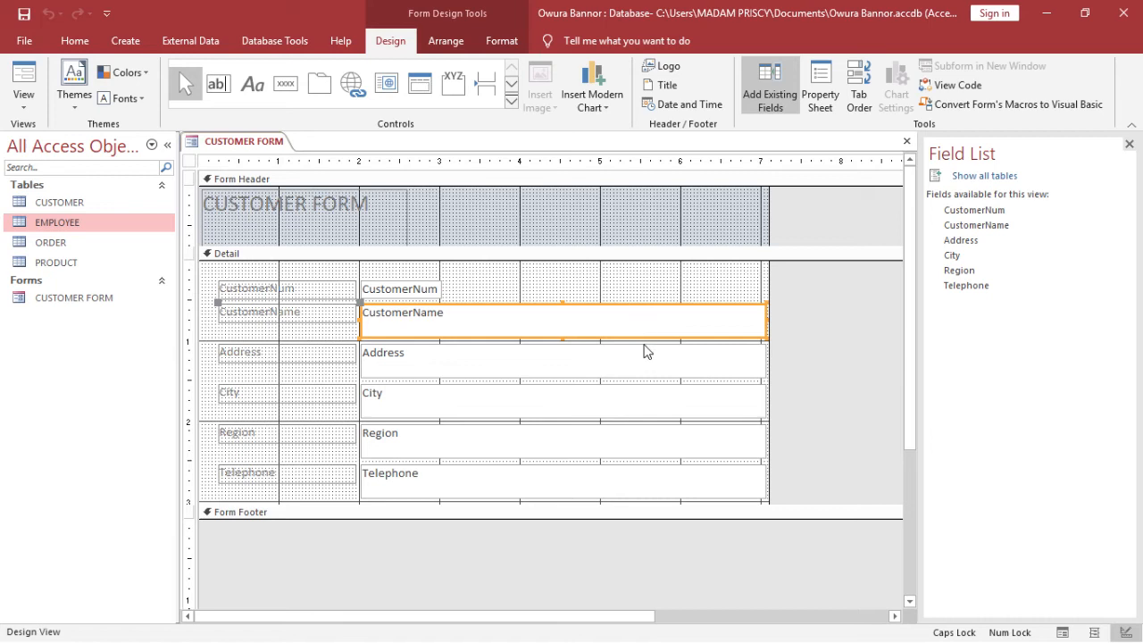
pyautogui.keyDown('shift'); pyautogui.click(646, 354); pyautogui.keyUp('shift')
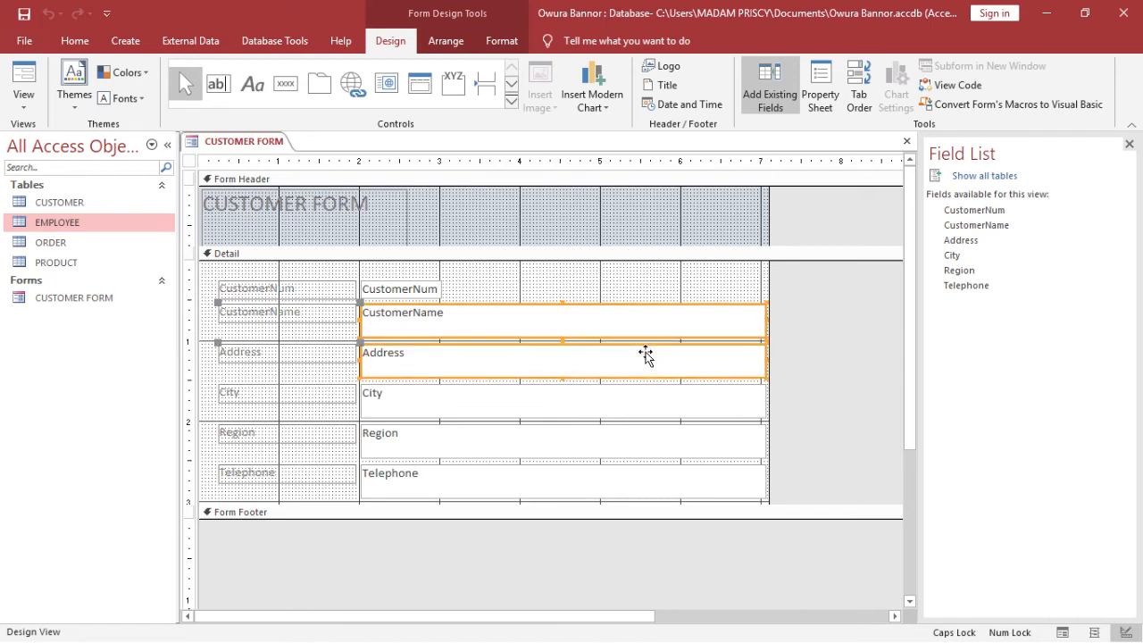
pyautogui.keyDown('shift'); pyautogui.click(644, 396); pyautogui.keyUp('shift')
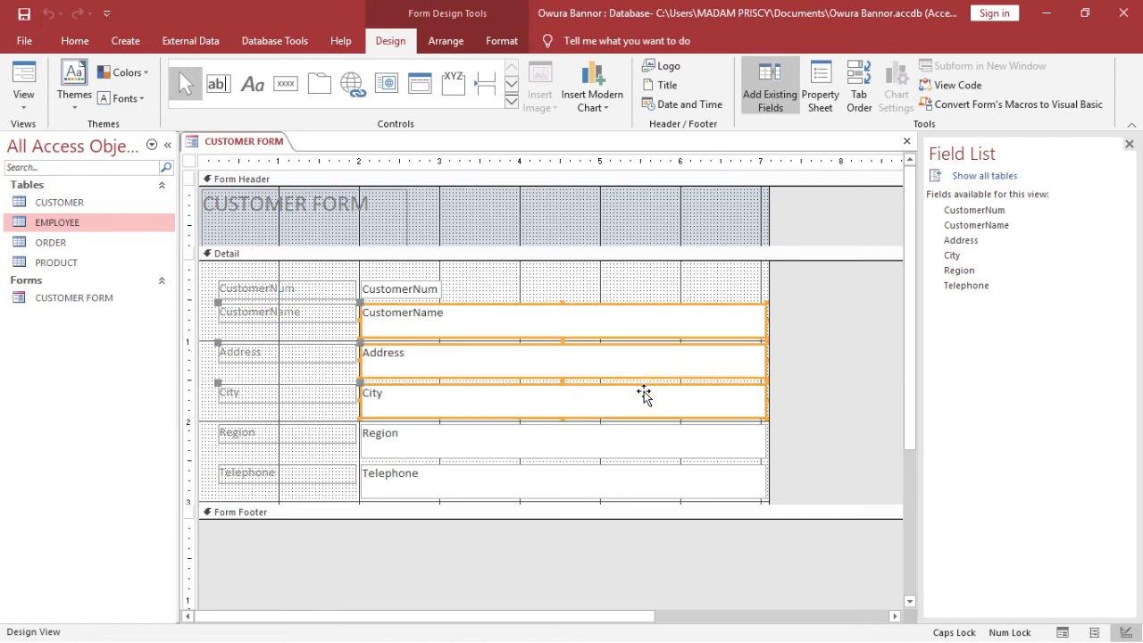
pyautogui.keyDown('shift'); pyautogui.click(638, 437); pyautogui.keyUp('shift')
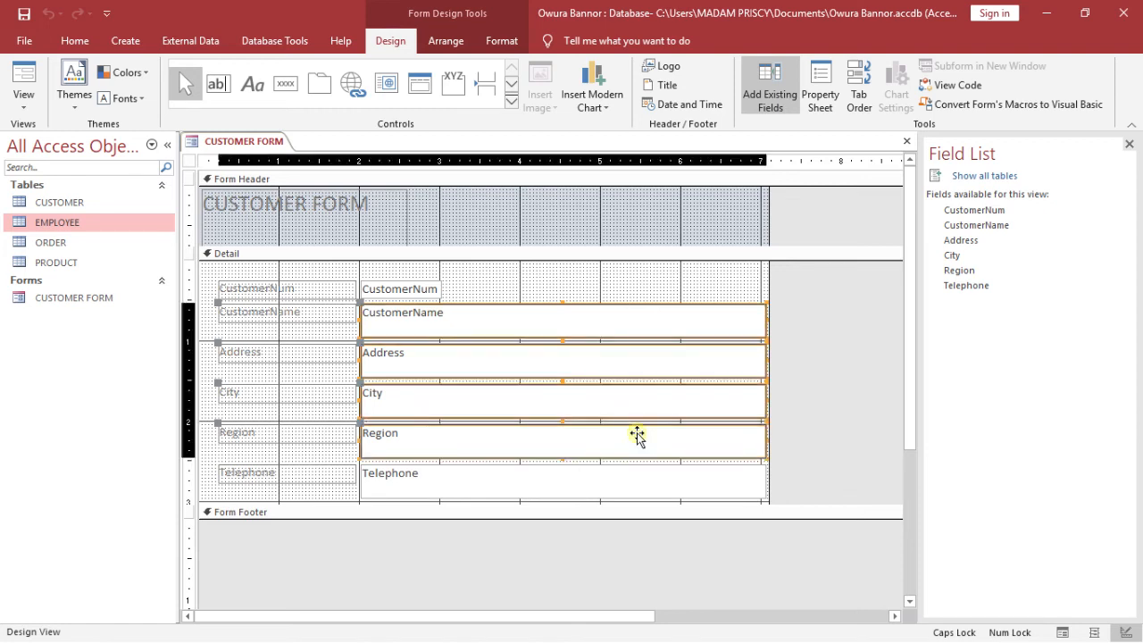
pyautogui.keyDown('shift'); pyautogui.click(622, 478); pyautogui.keyUp('shift')
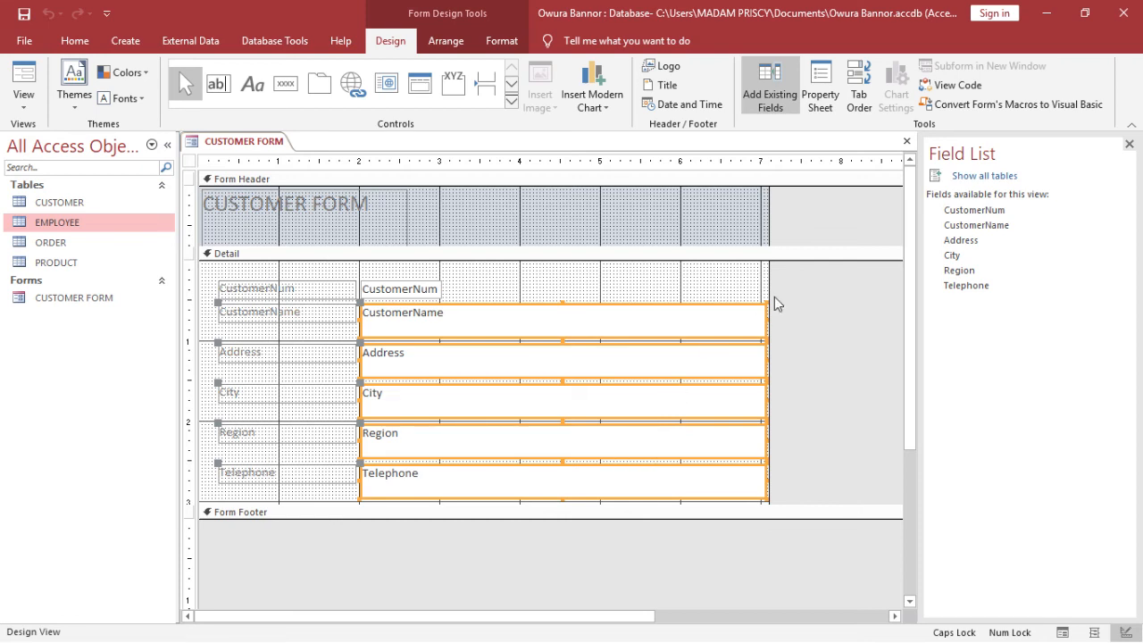
pyautogui.rightClick(703, 327)
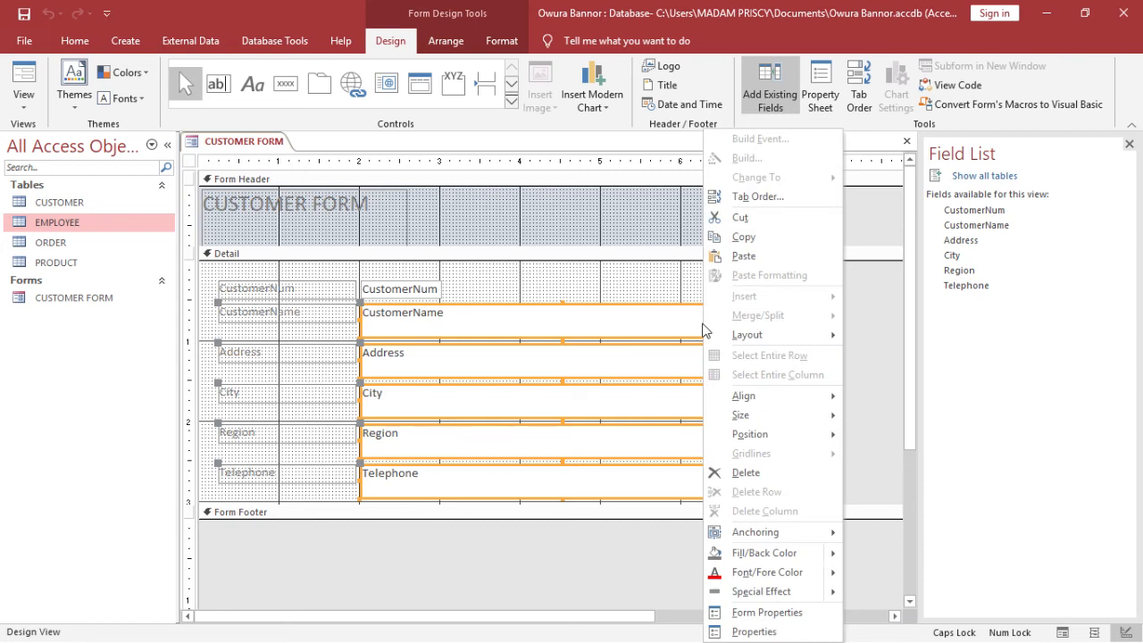
# Narrow and shorten the selected text boxes, then pull the form's right edge in to just past them
pyautogui.click(640, 312)
pyautogui.keyDown('shift'); pyautogui.click(640, 312); pyautogui.keyUp('shift')
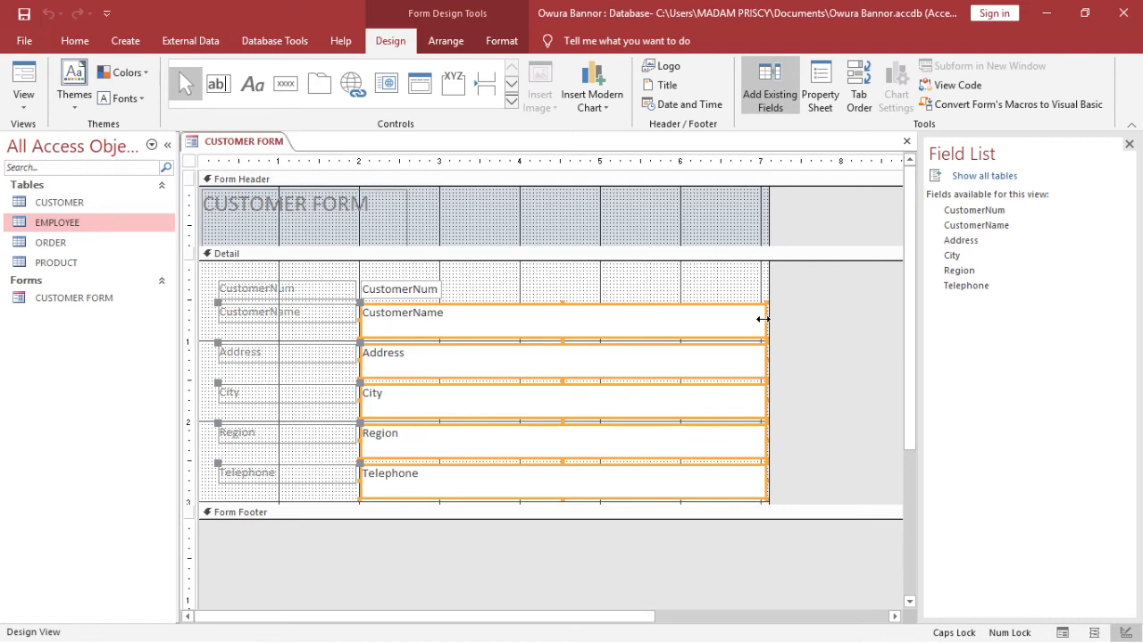
pyautogui.moveTo(764, 319); pyautogui.dragTo(551, 361)
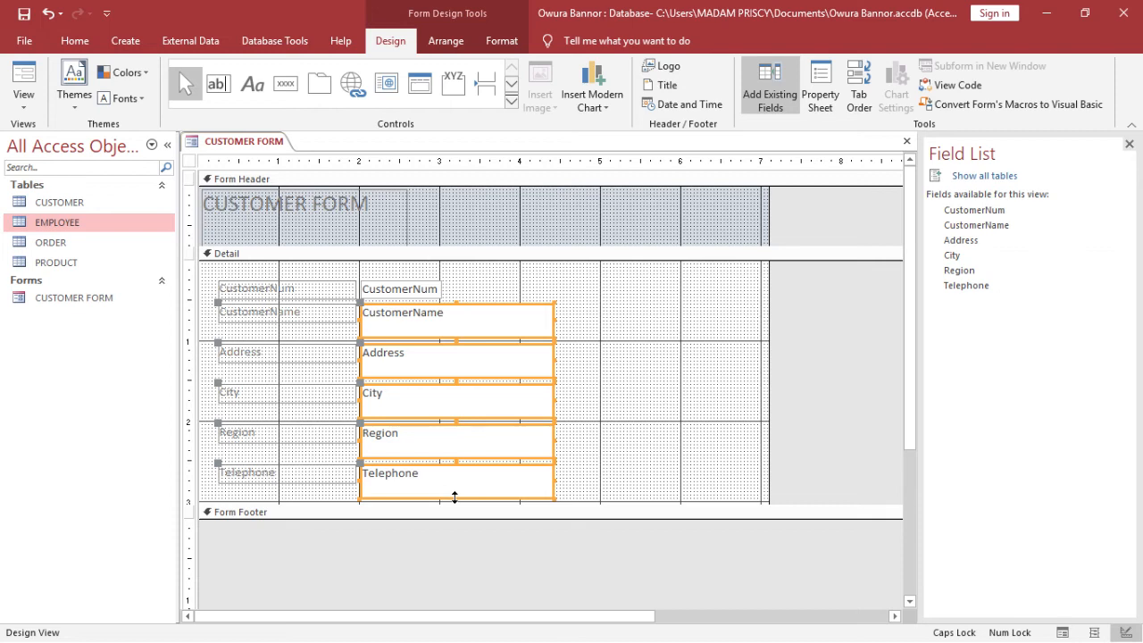
pyautogui.moveTo(455, 497); pyautogui.dragTo(454, 485)
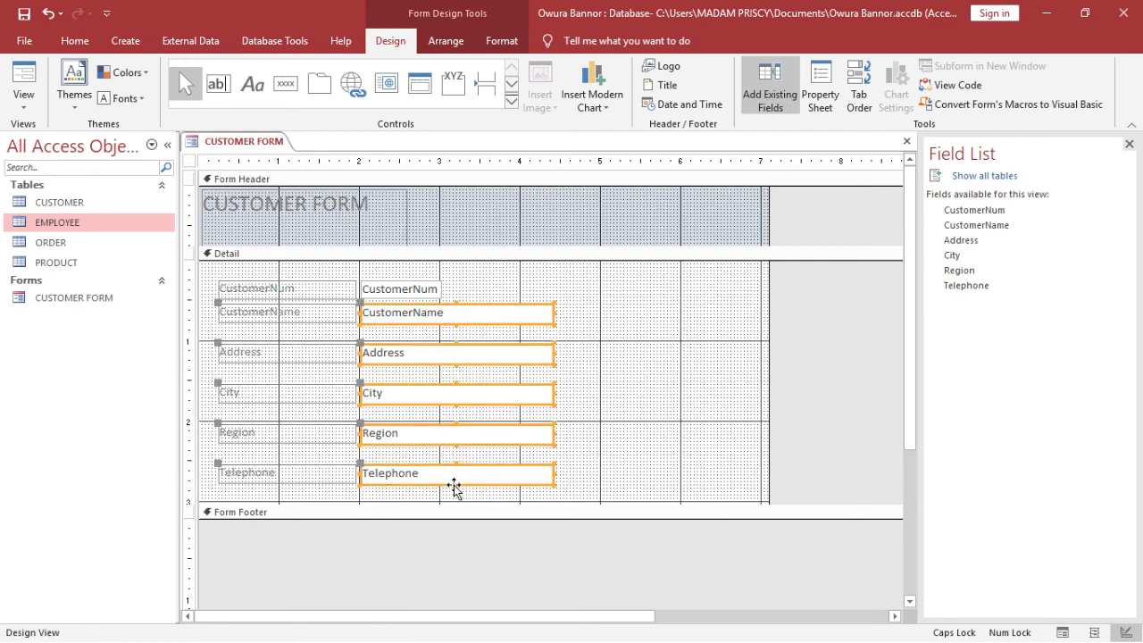
pyautogui.click(569, 464)
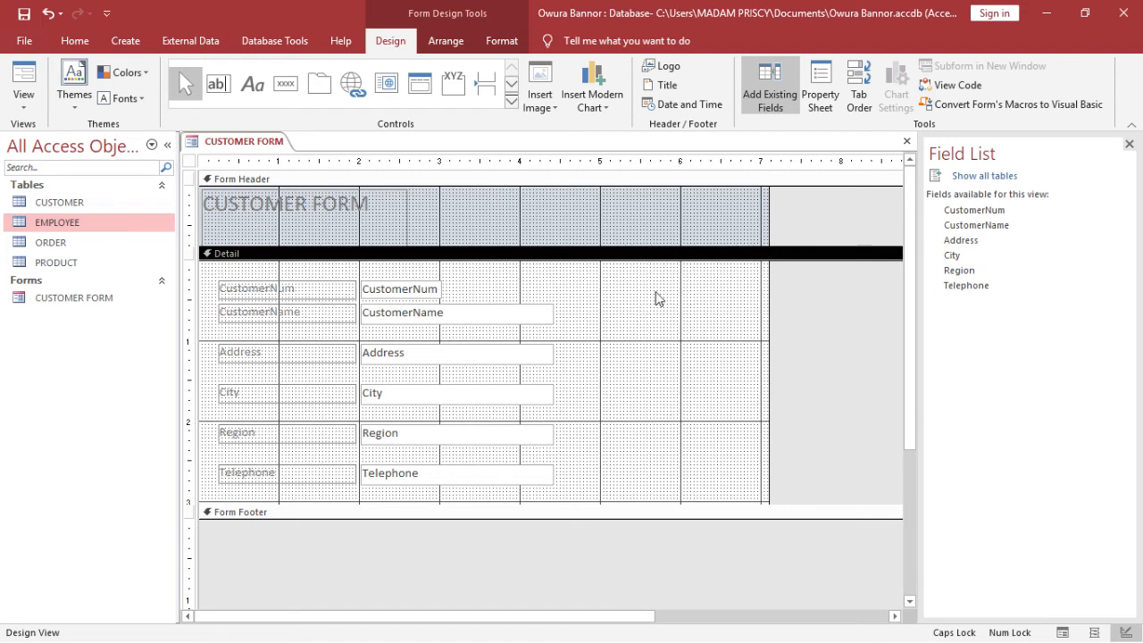
pyautogui.moveTo(770, 322); pyautogui.dragTo(573, 356)
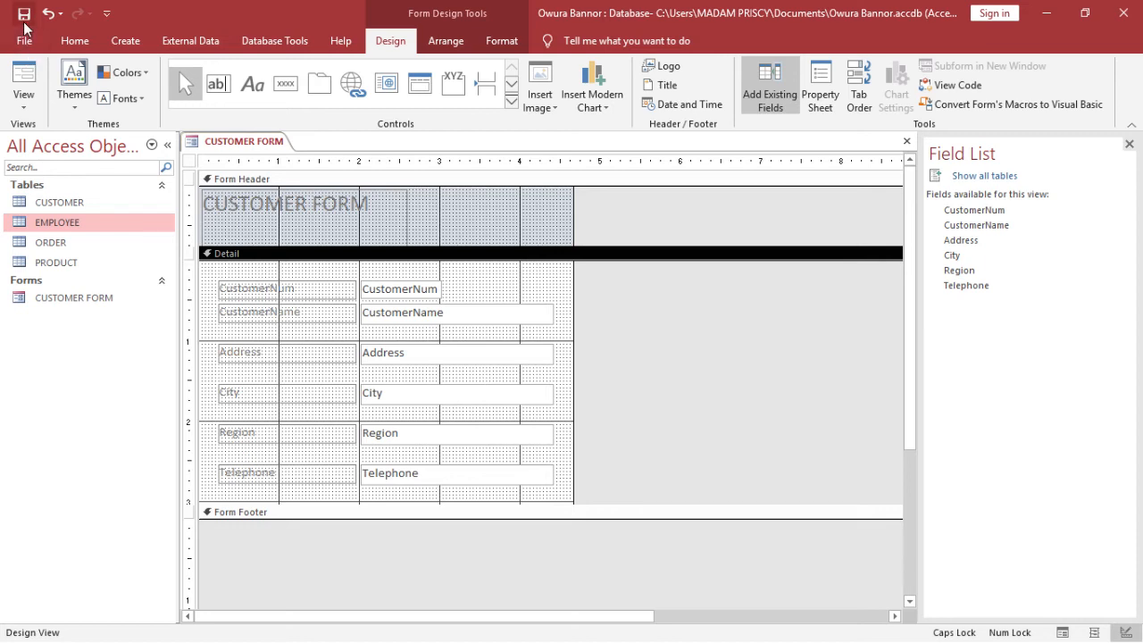
# Save the narrowed CUSTOMER FORM, preview it in Form View, then return to Design View
pyautogui.click(23, 17)
pyautogui.click(18, 83)
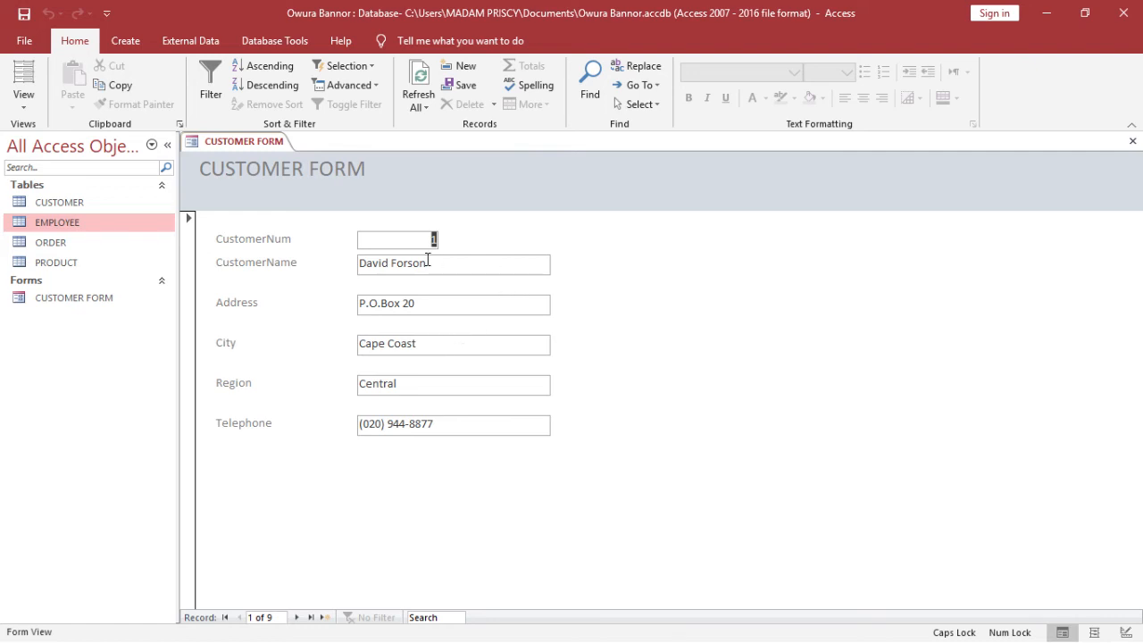
pyautogui.click(23, 98)
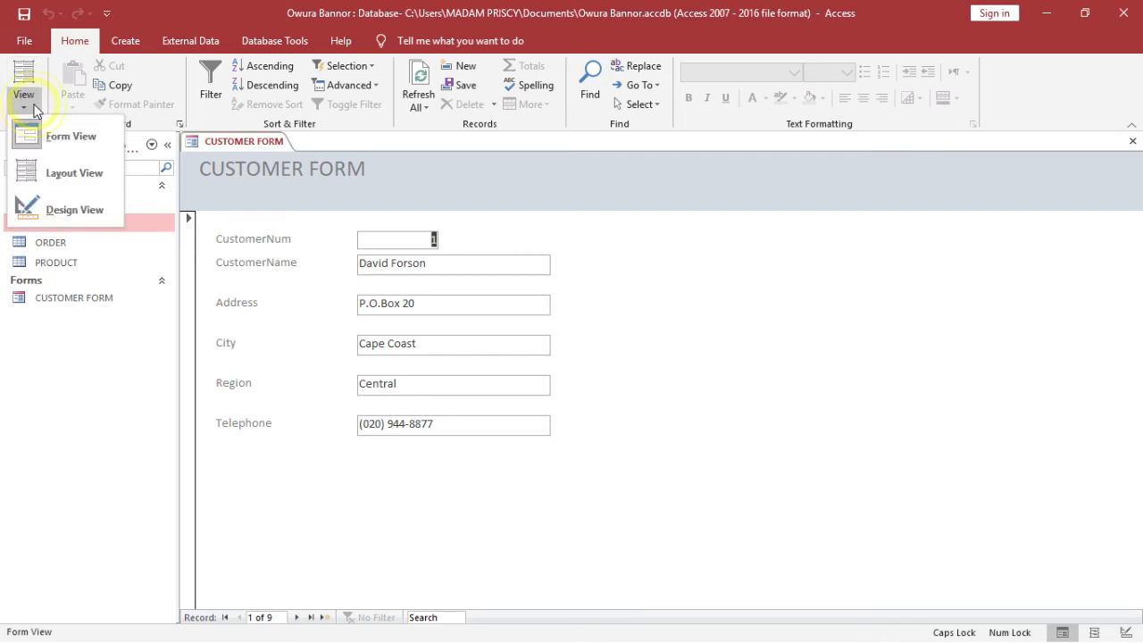
pyautogui.click(80, 220)
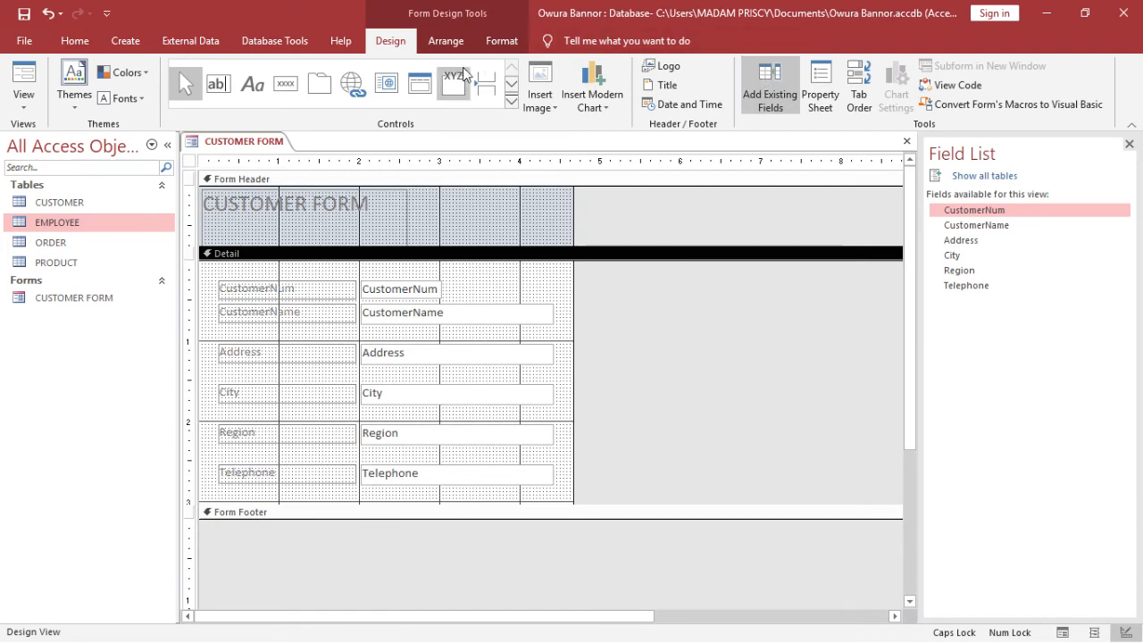
# In the Property Sheet for the whole form, set Pop Up to Yes and save the design
pyautogui.doubleClick(397, 40)
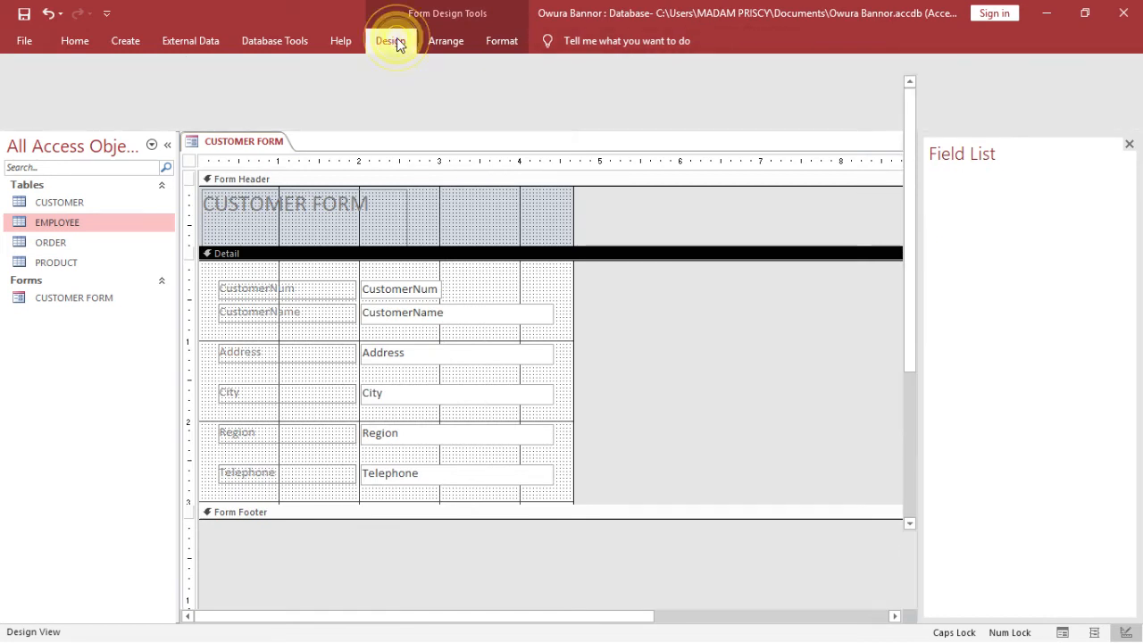
pyautogui.click(396, 41)
pyautogui.click(397, 41)
pyautogui.doubleClick(397, 42)
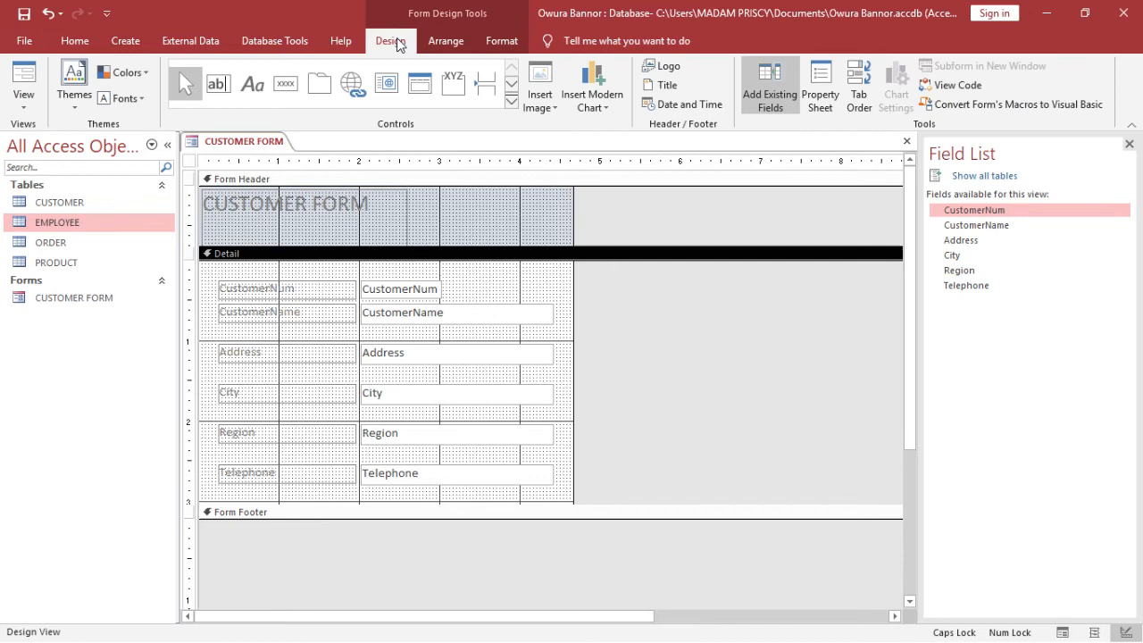
pyautogui.click(831, 76)
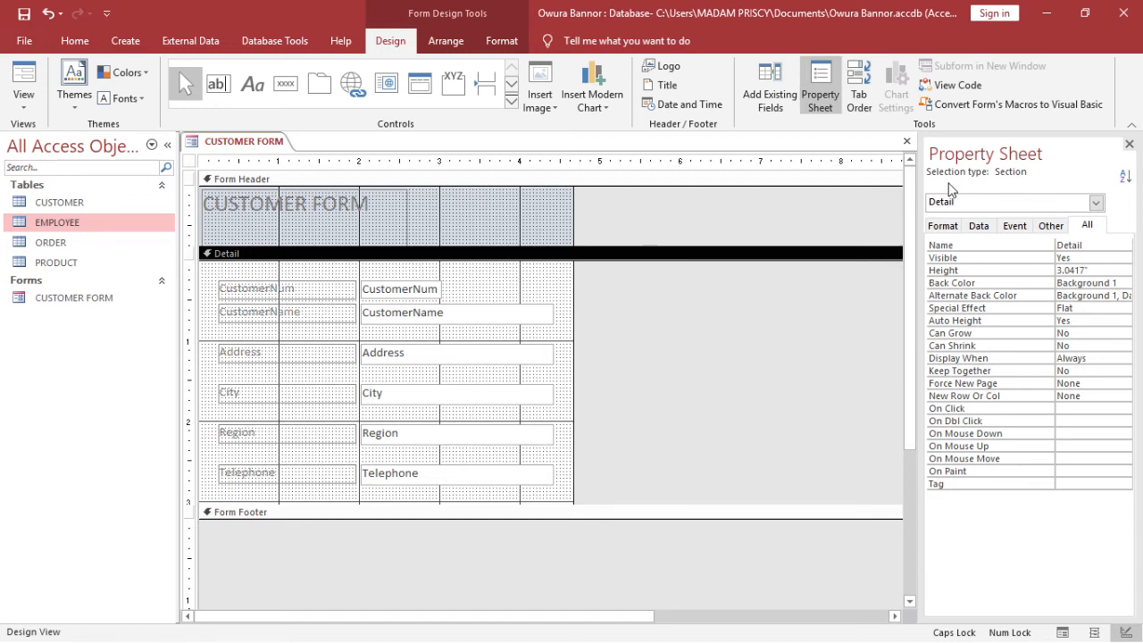
pyautogui.click(1095, 206)
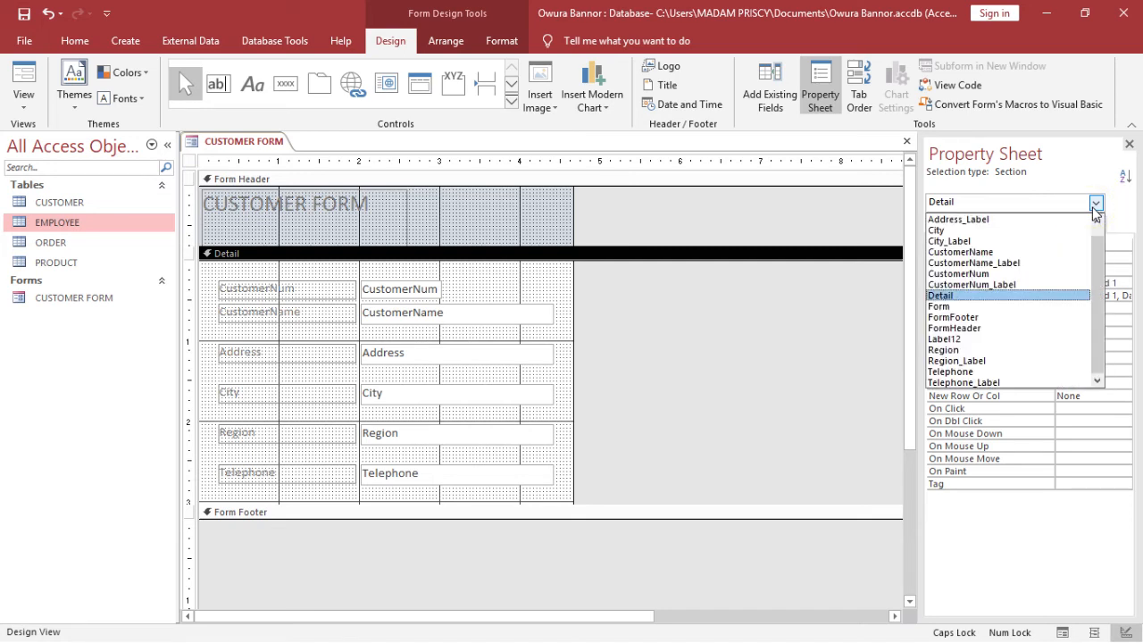
pyautogui.click(1010, 306)
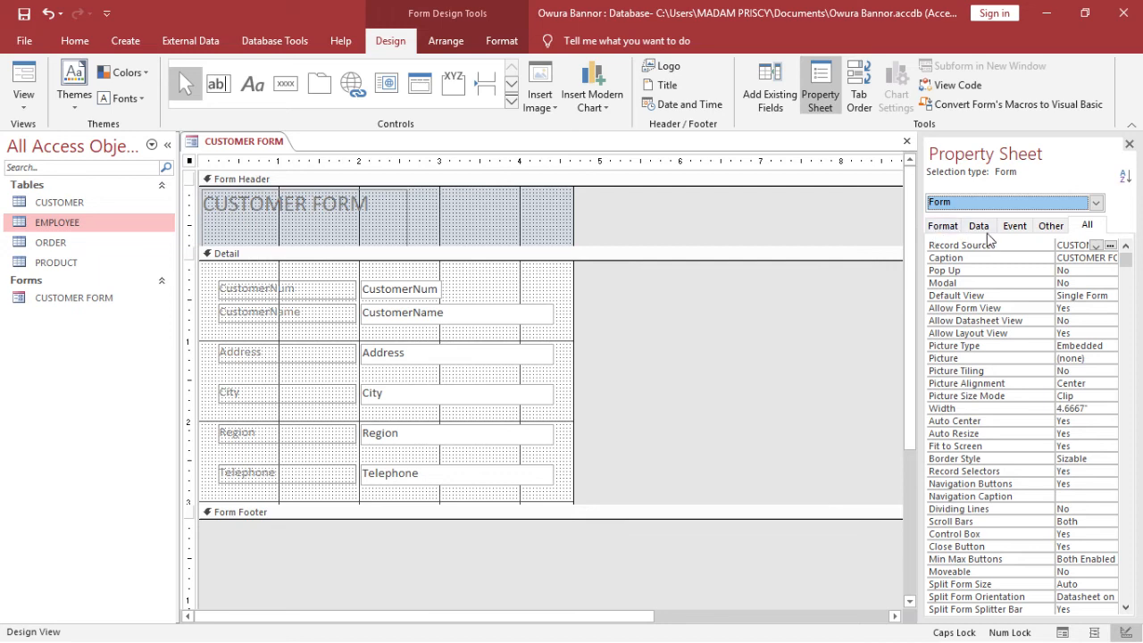
pyautogui.click(1049, 226)
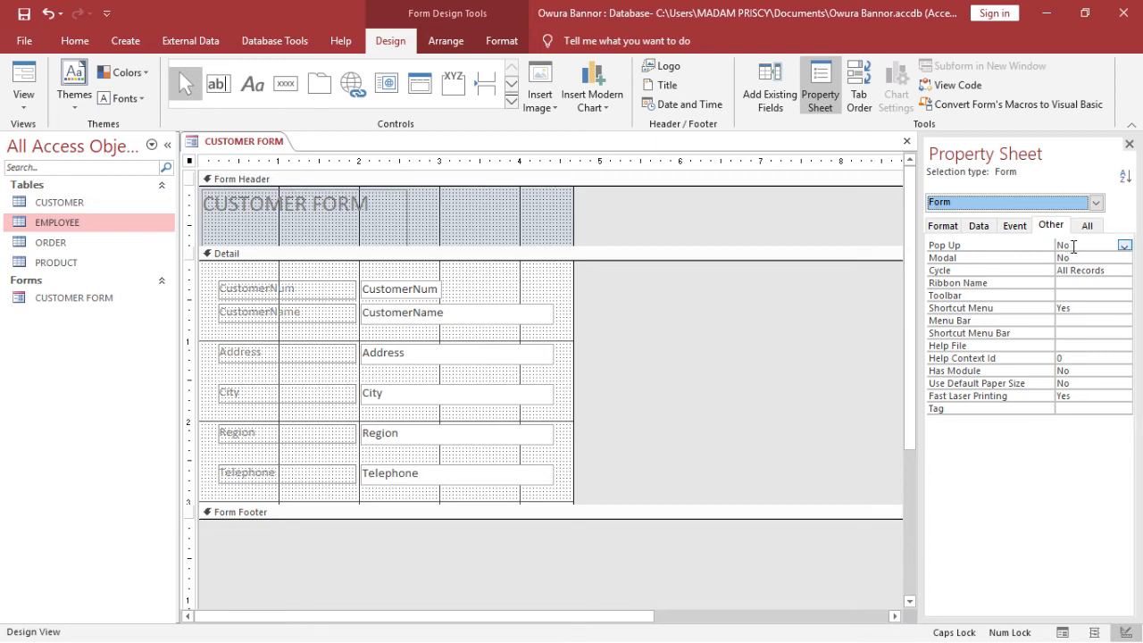
pyautogui.click(1125, 247)
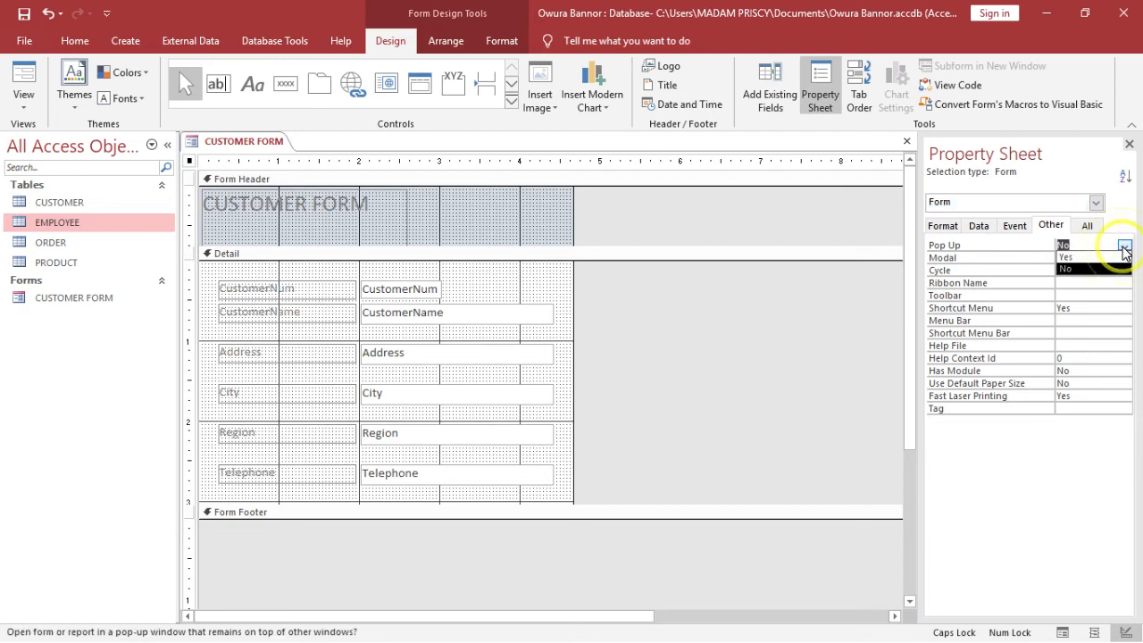
pyautogui.click(1114, 256)
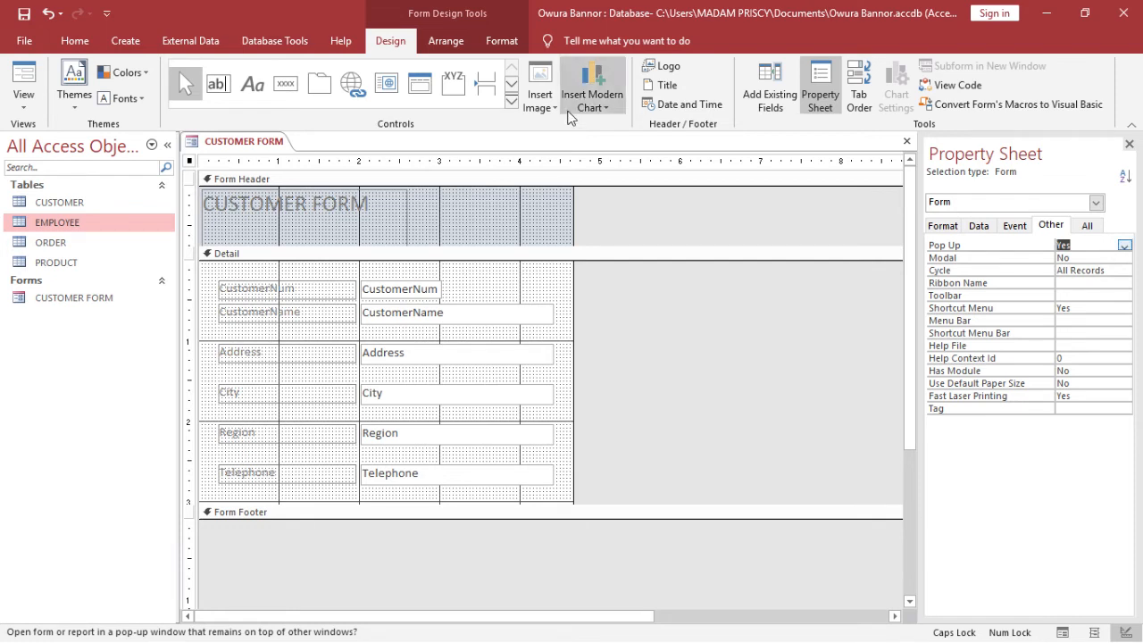
pyautogui.click(25, 15)
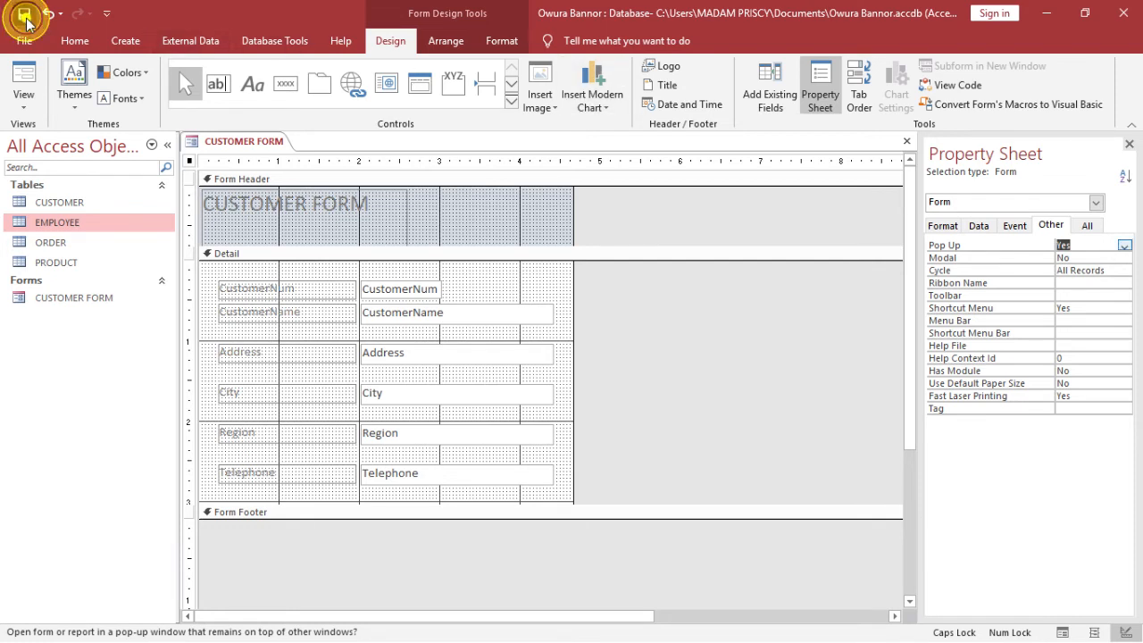
# Open CUSTOMER FORM in Form View and move the floating pop-up window higher
pyautogui.click(25, 76)
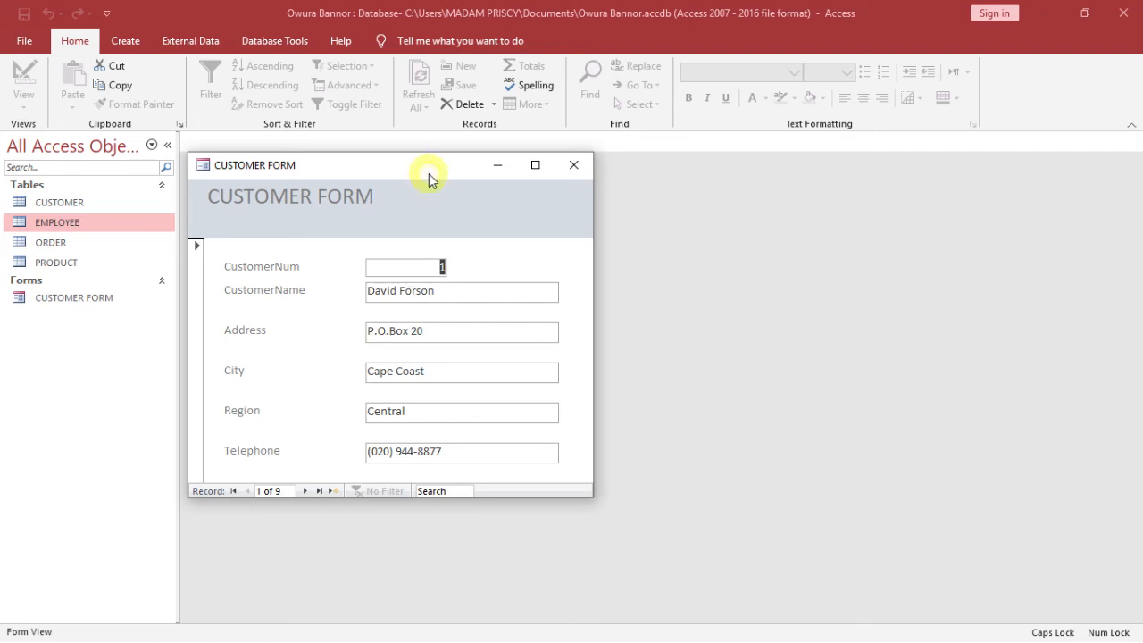
pyautogui.moveTo(438, 174); pyautogui.dragTo(576, 157)
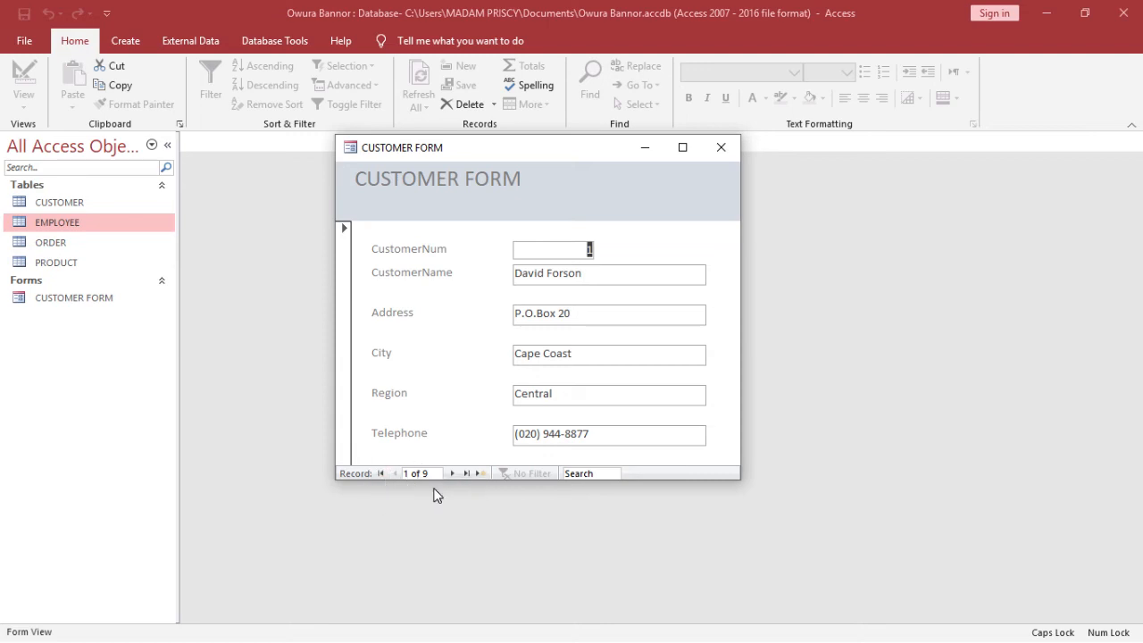
# Go to the first record, next twice, then last, then new blank record 10, and minimize the form
pyautogui.click(380, 478)
pyautogui.click(380, 478)
pyautogui.click(380, 478)
pyautogui.click(452, 475)
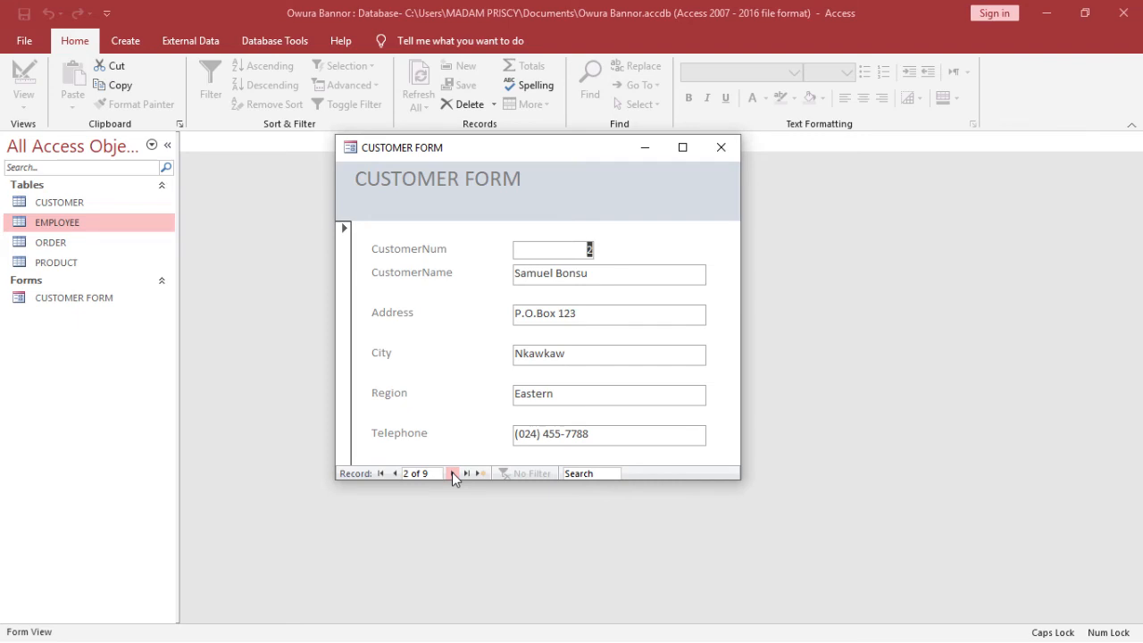
pyautogui.click(453, 475)
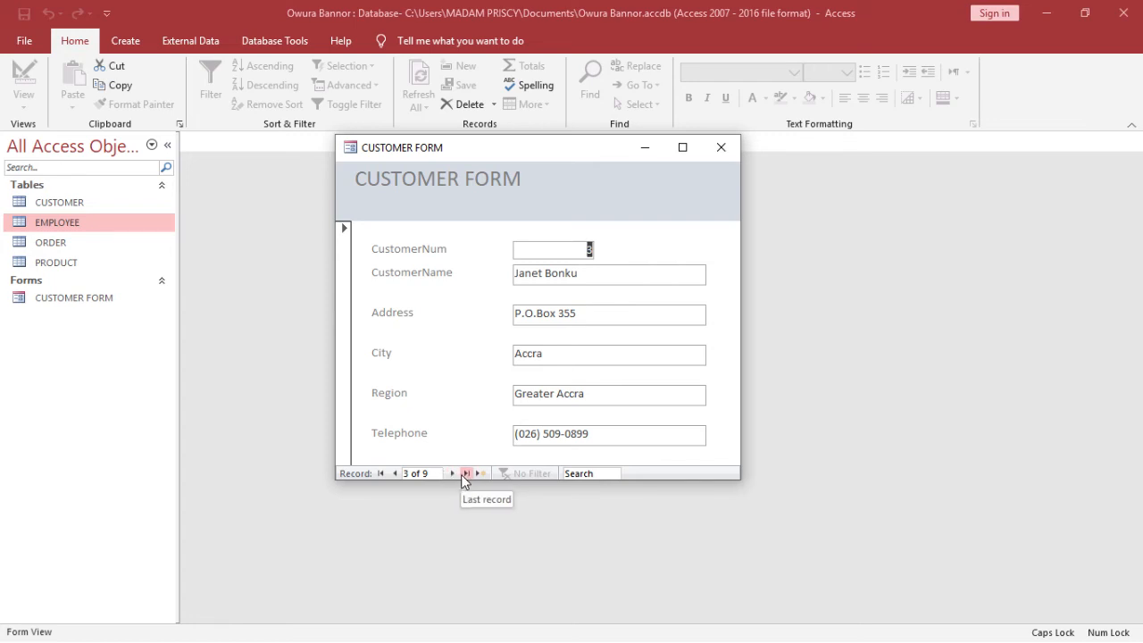
pyautogui.click(463, 476)
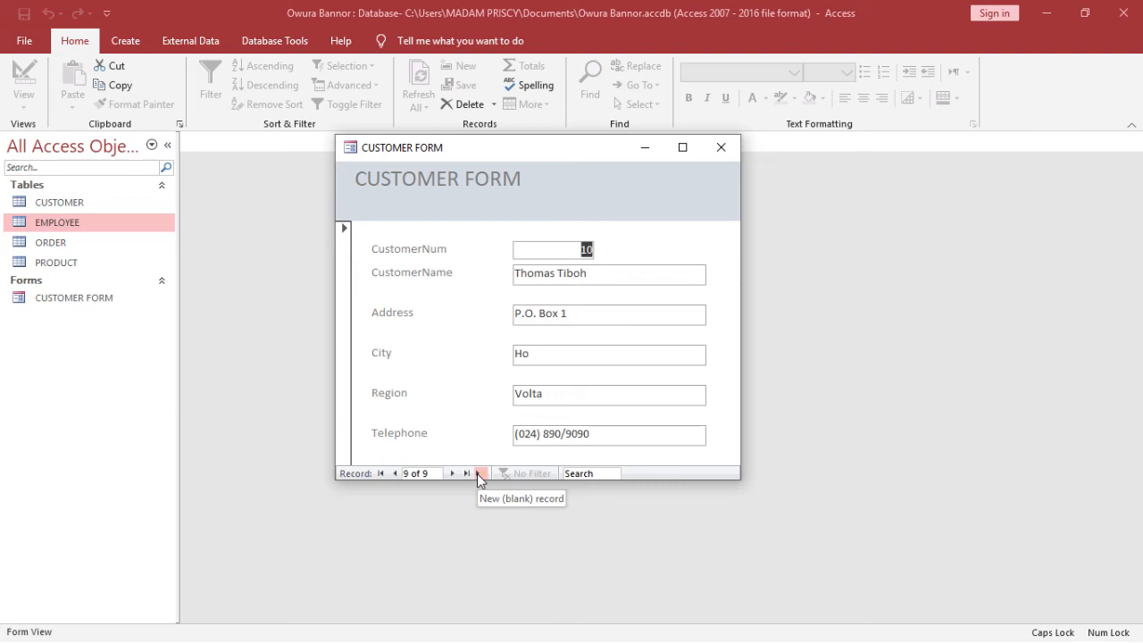
pyautogui.click(480, 473)
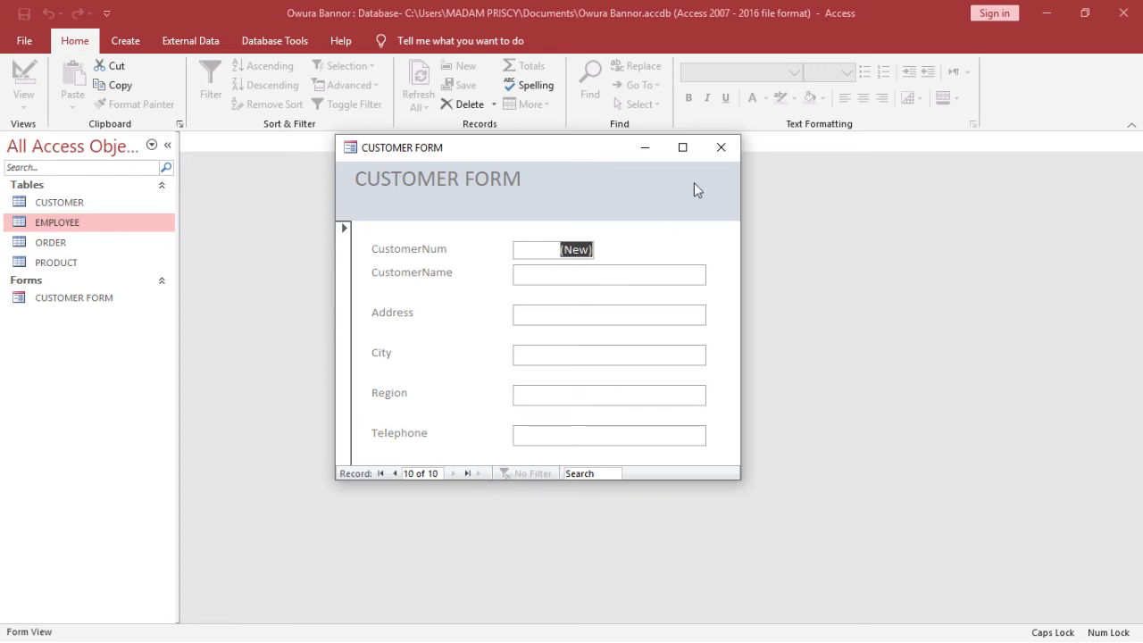
pyautogui.click(640, 154)
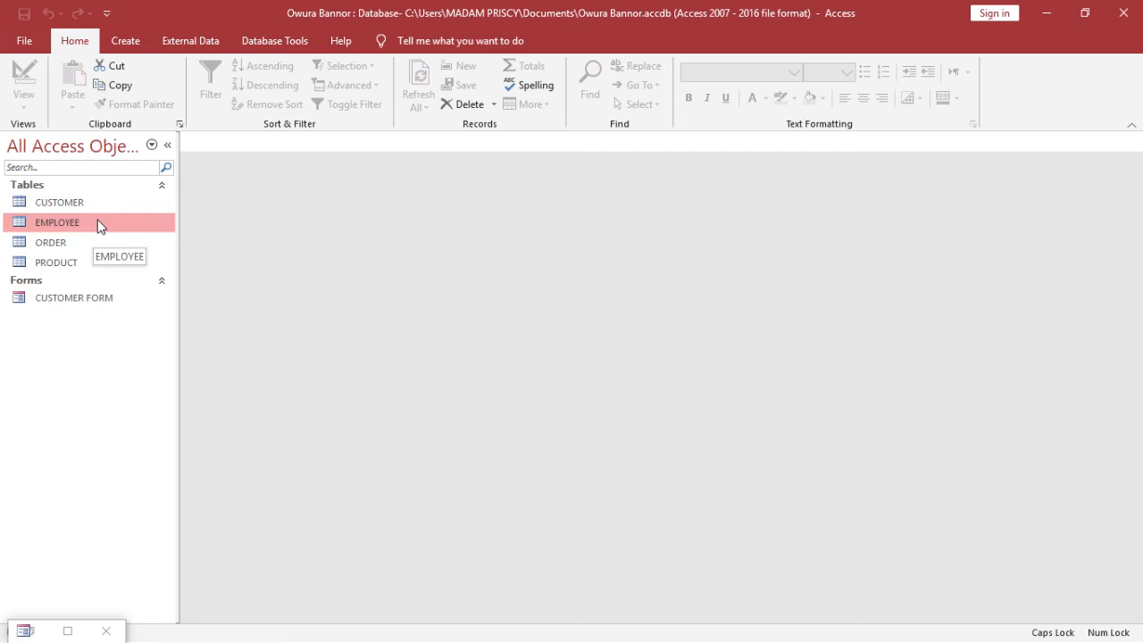
# Open the CUSTOMER table to check its records, close it, and restore the minimized form
pyautogui.doubleClick(107, 200)
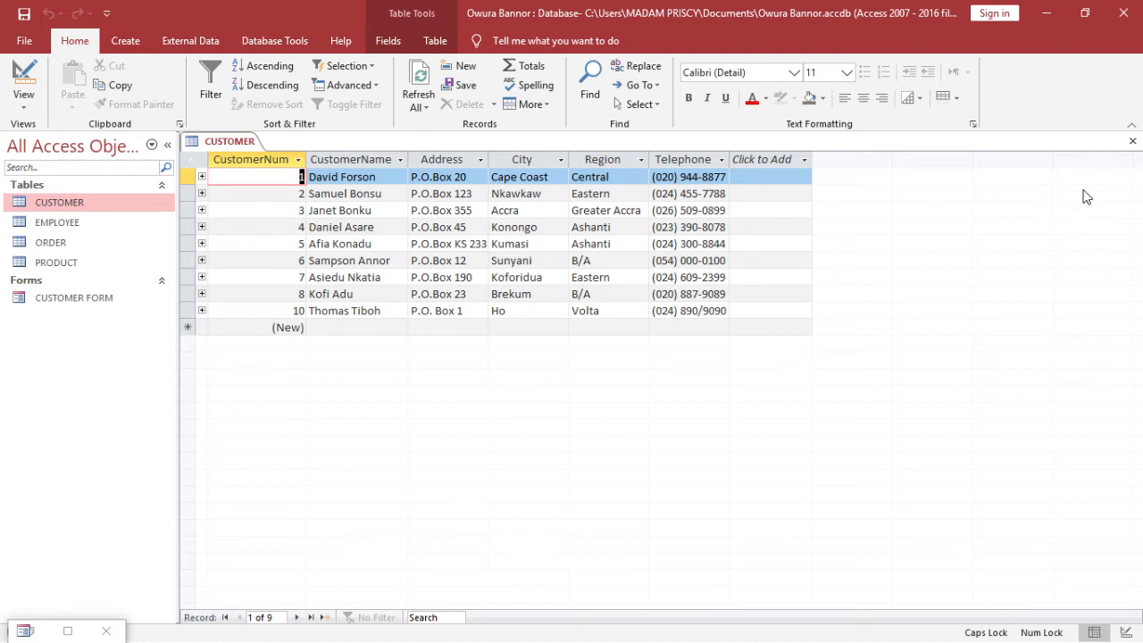
pyautogui.click(1133, 141)
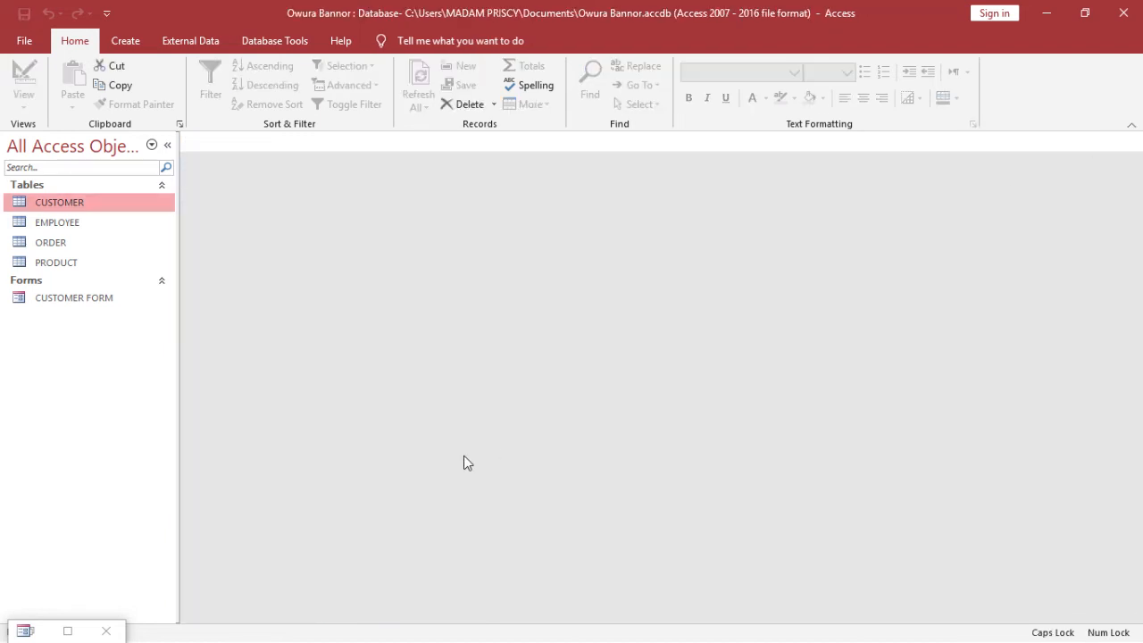
pyautogui.click(69, 631)
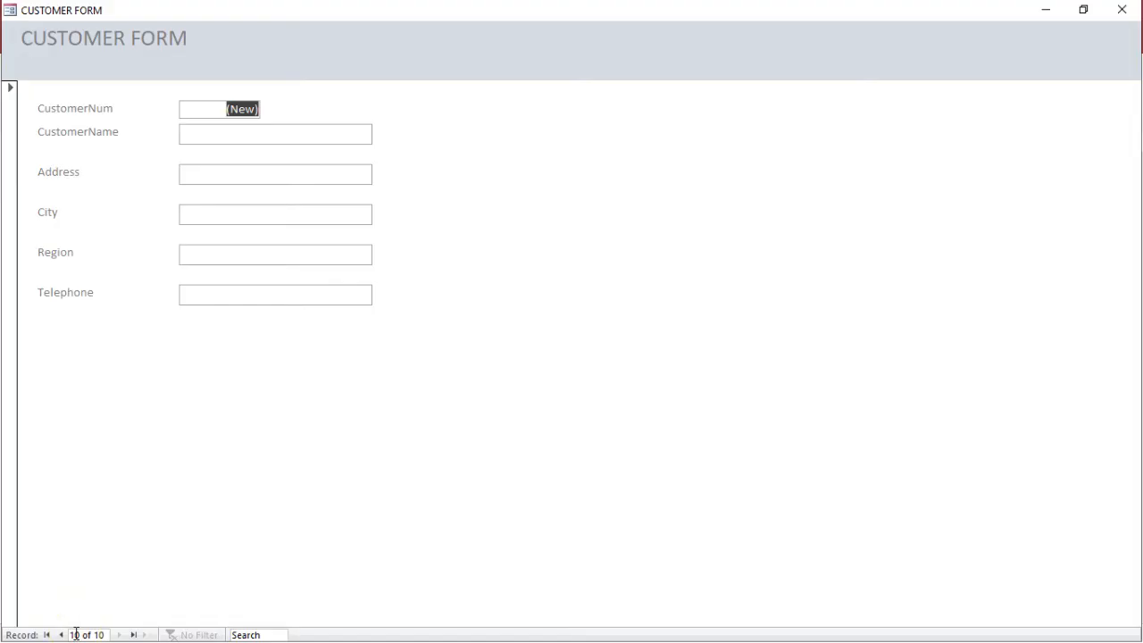
# Return the form to a floating window and enter the new customer's name
pyautogui.doubleClick(639, 7)
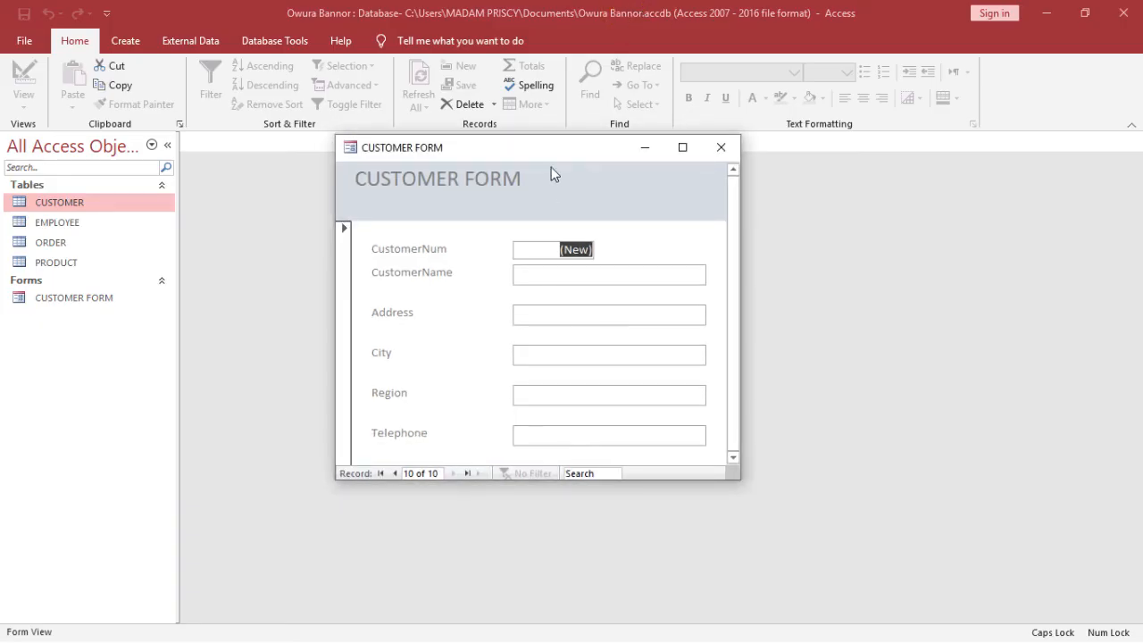
pyautogui.click(553, 275)
pyautogui.press('capslock')
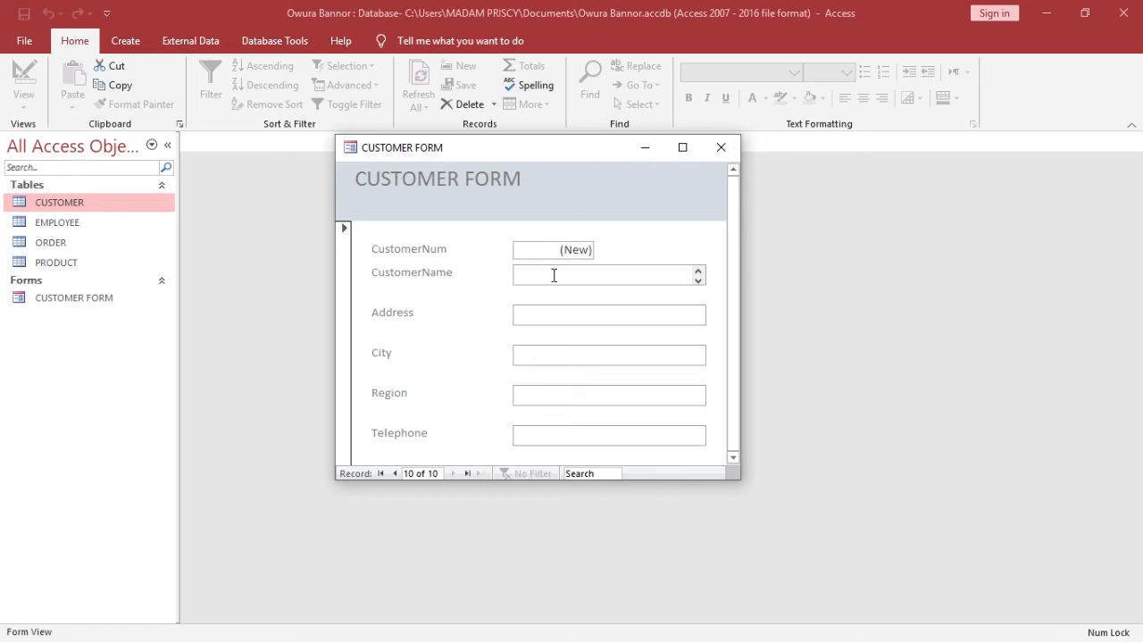
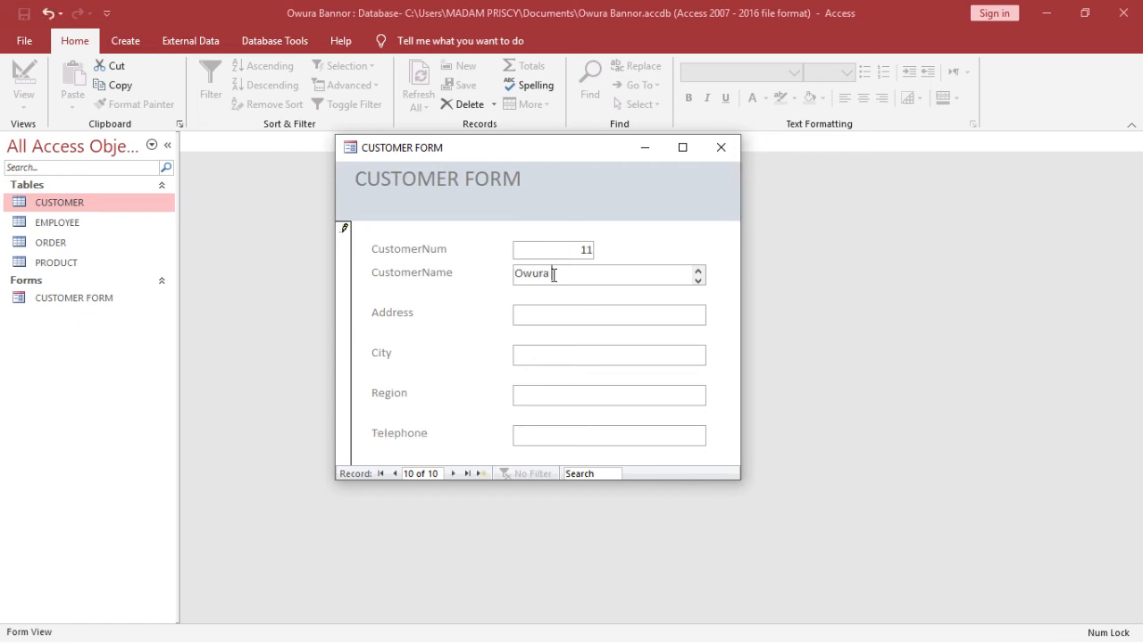
# Fill in the customer's P.O. Box address, city Kumasi and region Ashanti
pyautogui.click(640, 316)
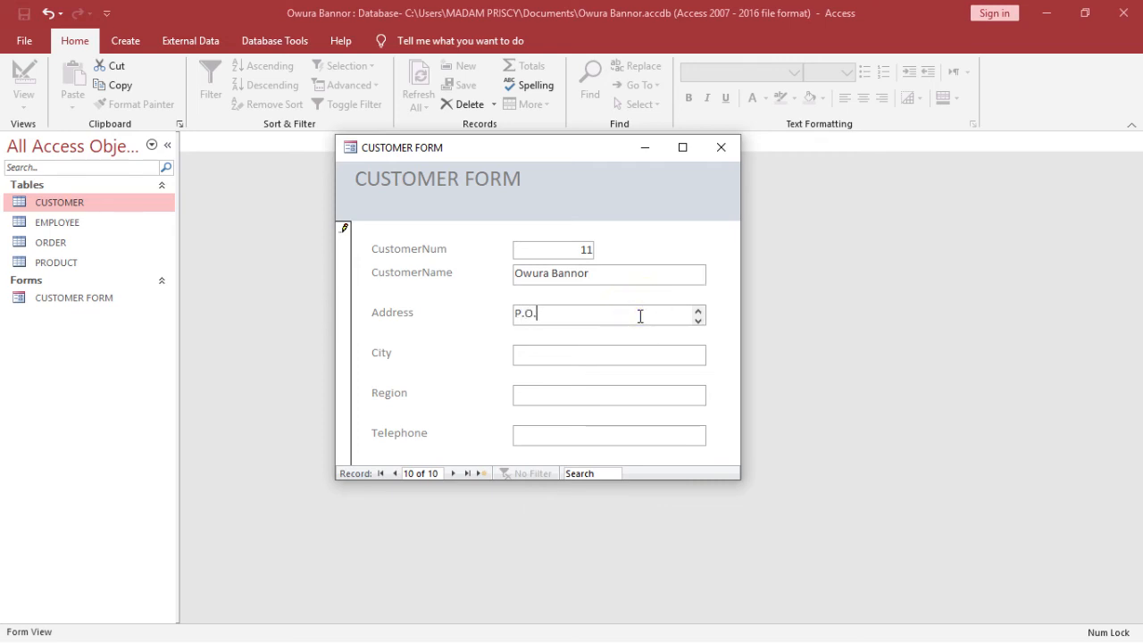
pyautogui.click(634, 351)
pyautogui.write('Kumasi')
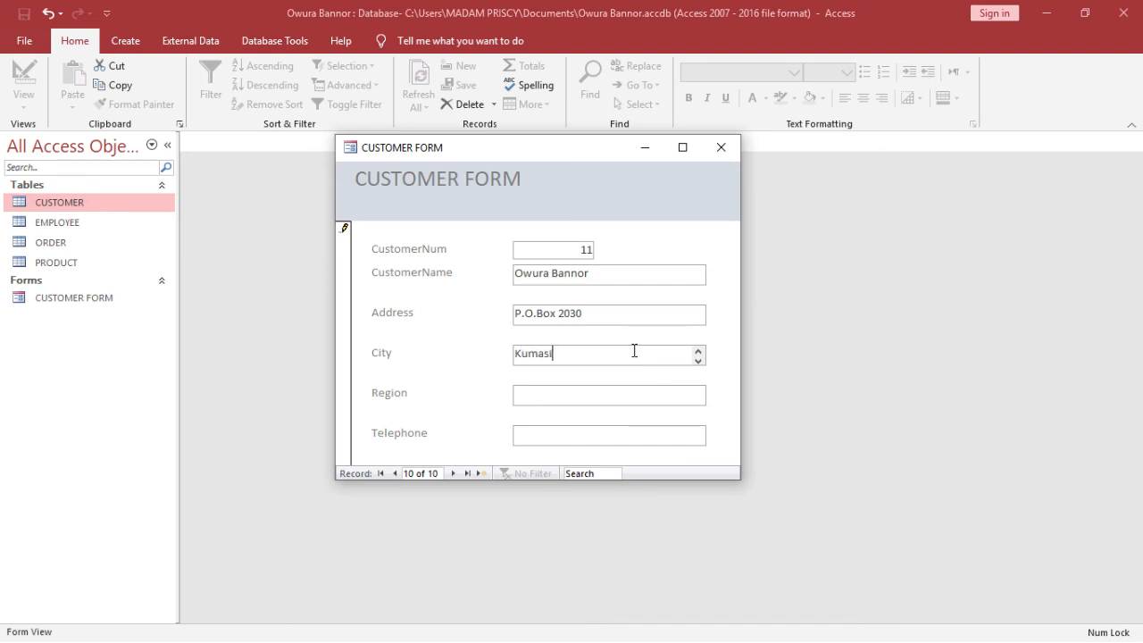
pyautogui.click(623, 400)
pyautogui.write('As')
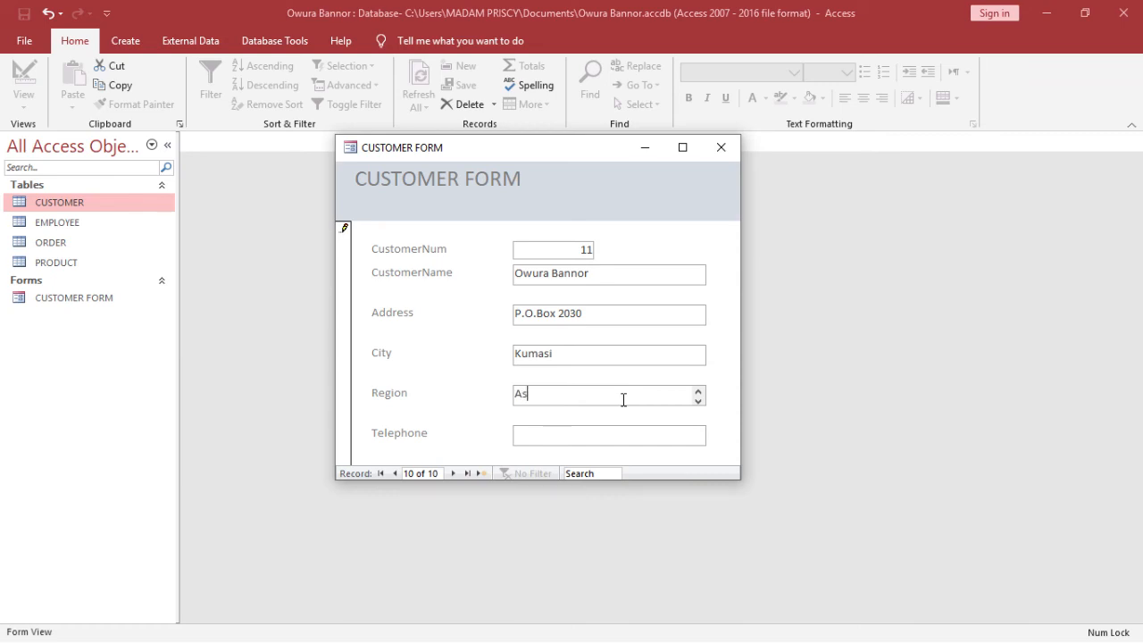
pyautogui.write('hanti')
# Enter the customer's telephone number and move to a new blank record
pyautogui.click(671, 429)
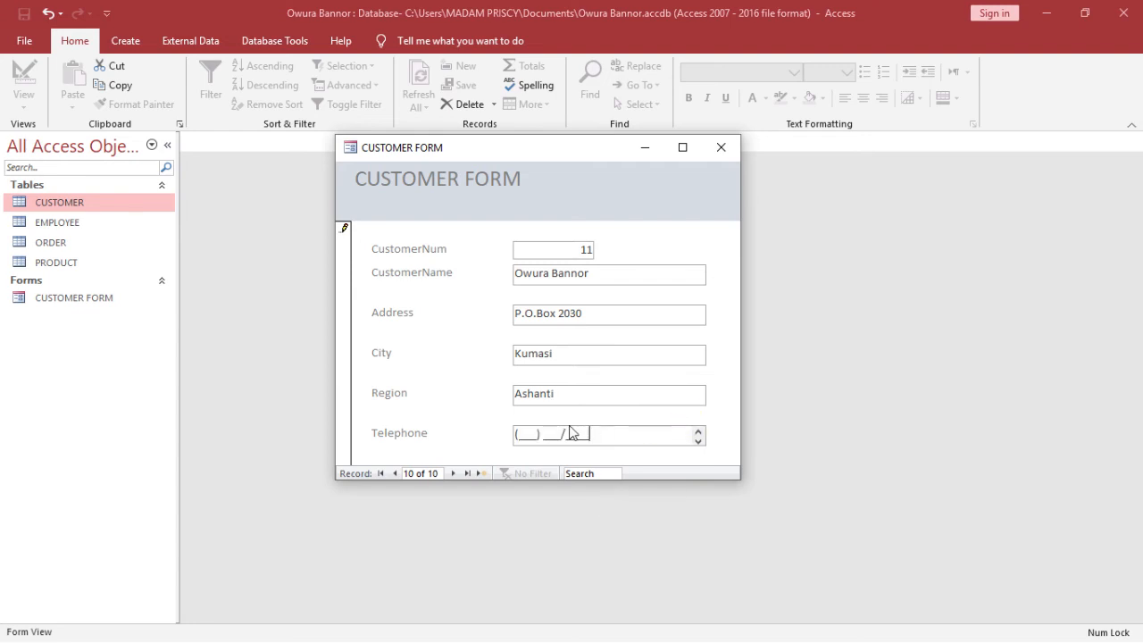
pyautogui.click(638, 388)
pyautogui.click(638, 389)
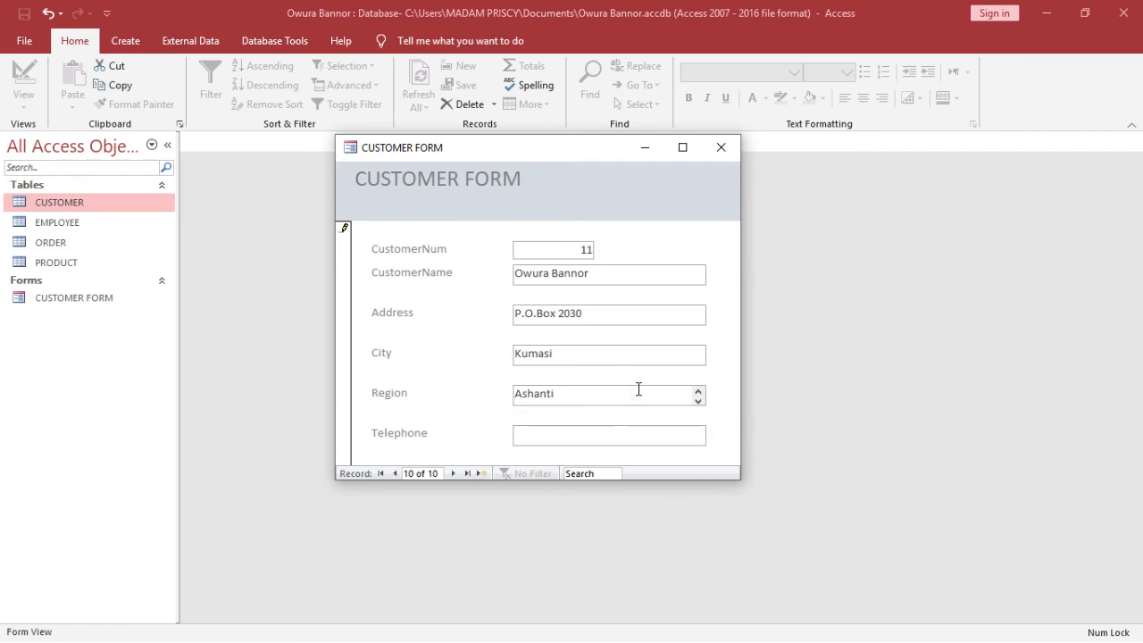
pyautogui.click(518, 443)
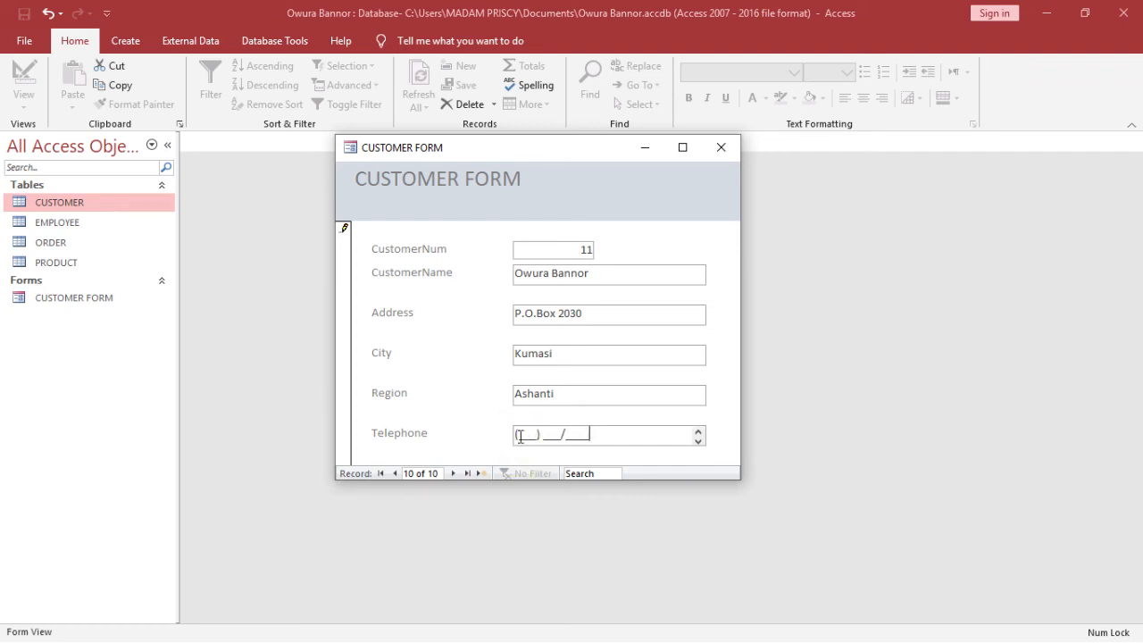
pyautogui.click(520, 436)
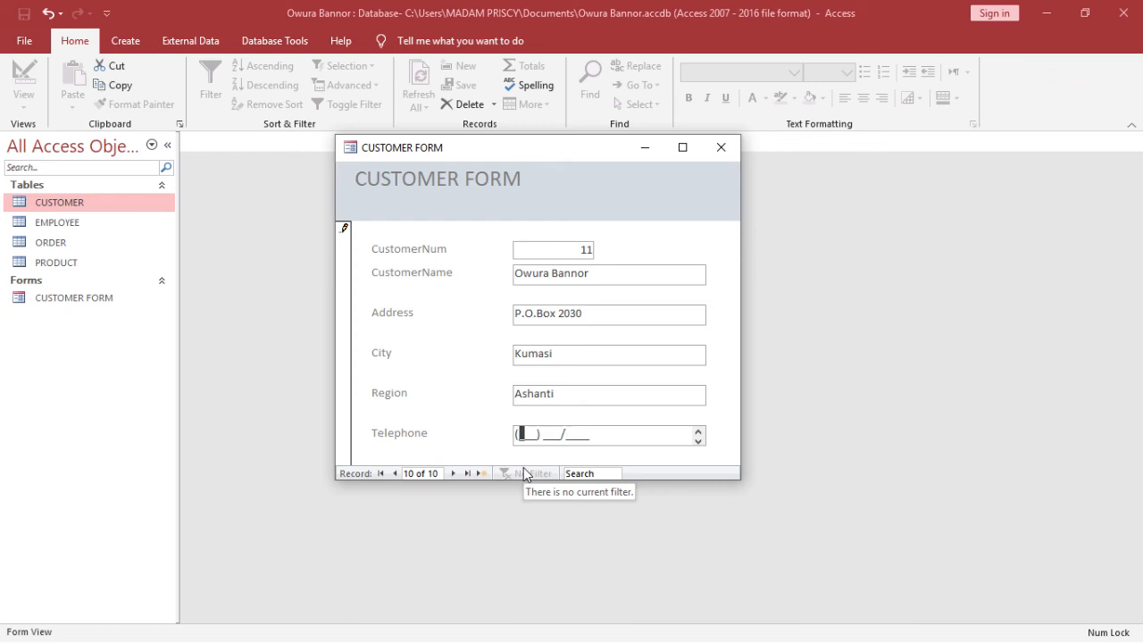
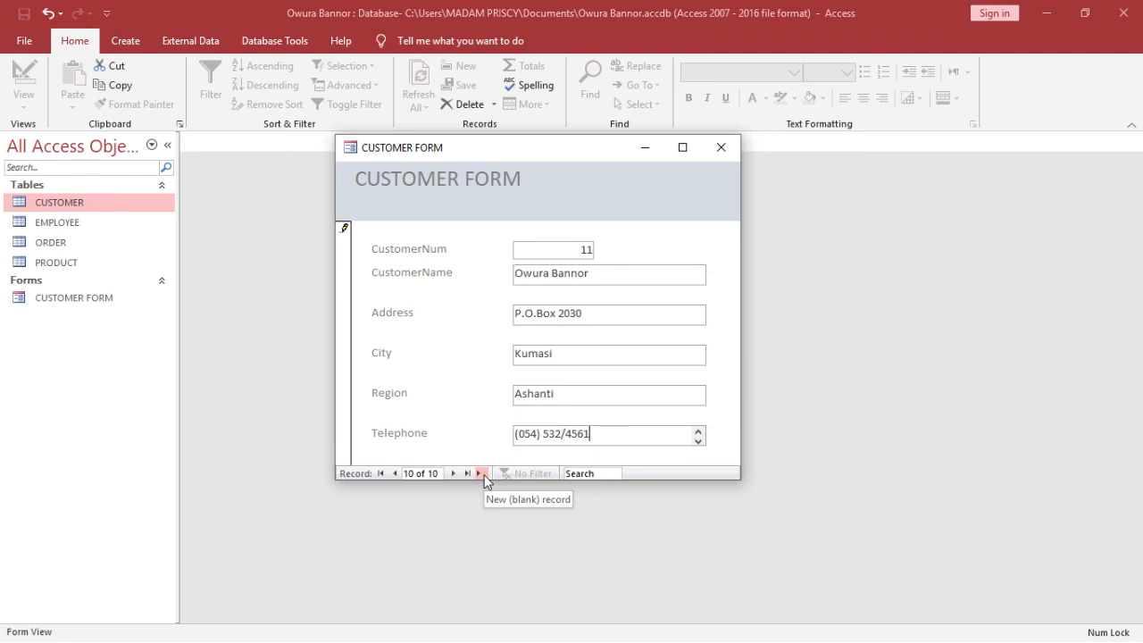
pyautogui.click(482, 475)
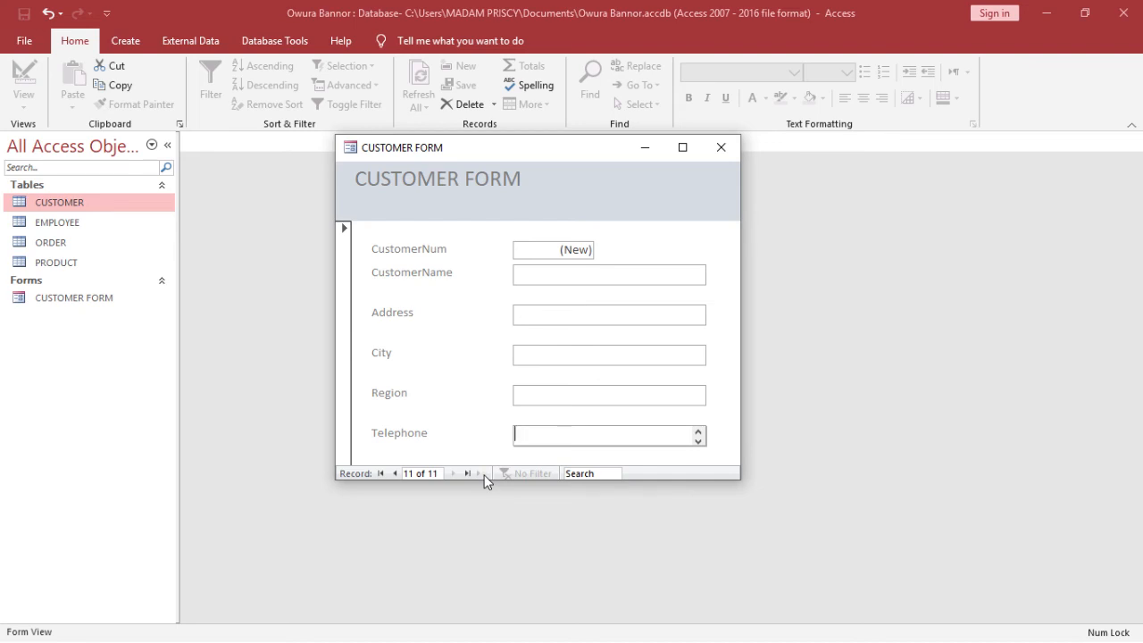
# Close the customer form, open the CUSTOMER table to confirm customer 11's row, then close it
pyautogui.click(720, 148)
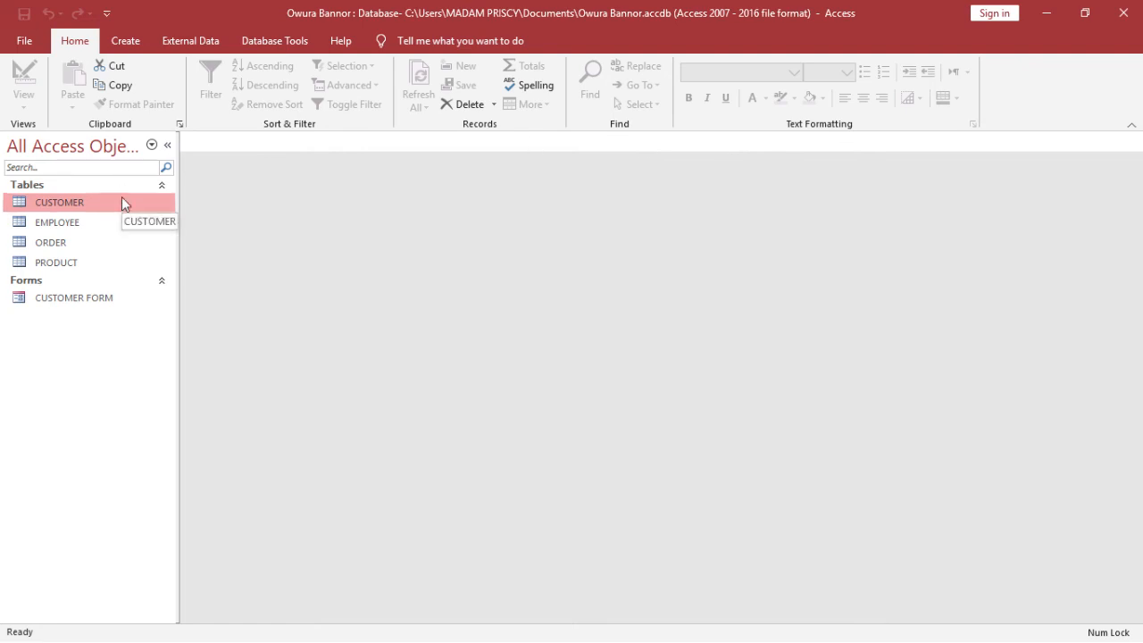
pyautogui.doubleClick(121, 198)
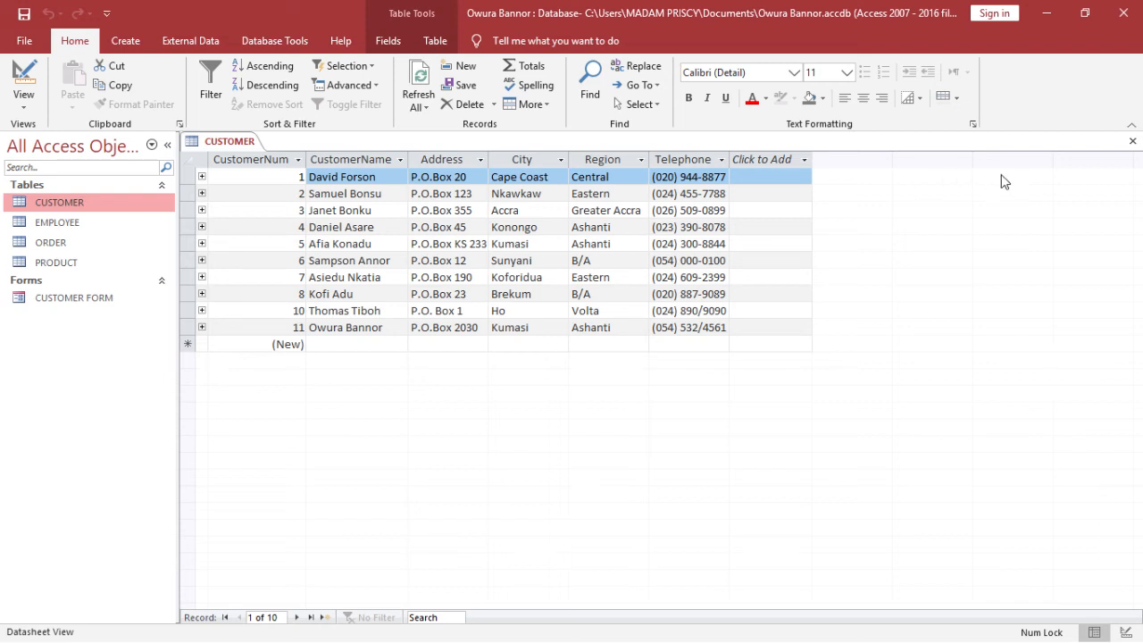
pyautogui.click(1135, 141)
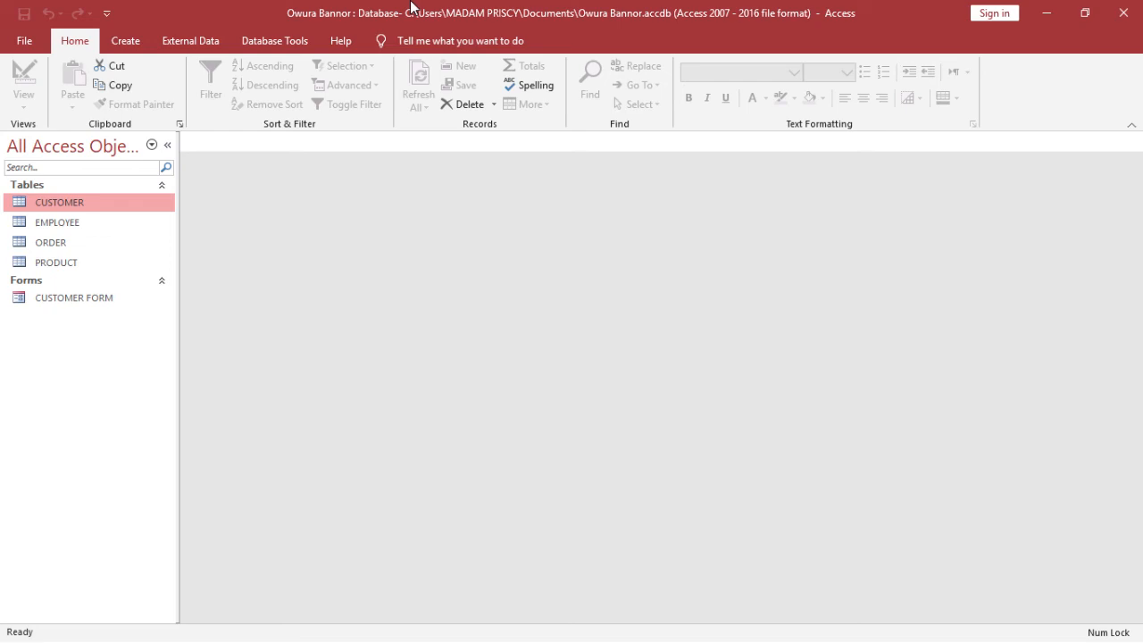
# Start the Form Wizard on the PRODUCT table and add all its fields
pyautogui.click(125, 42)
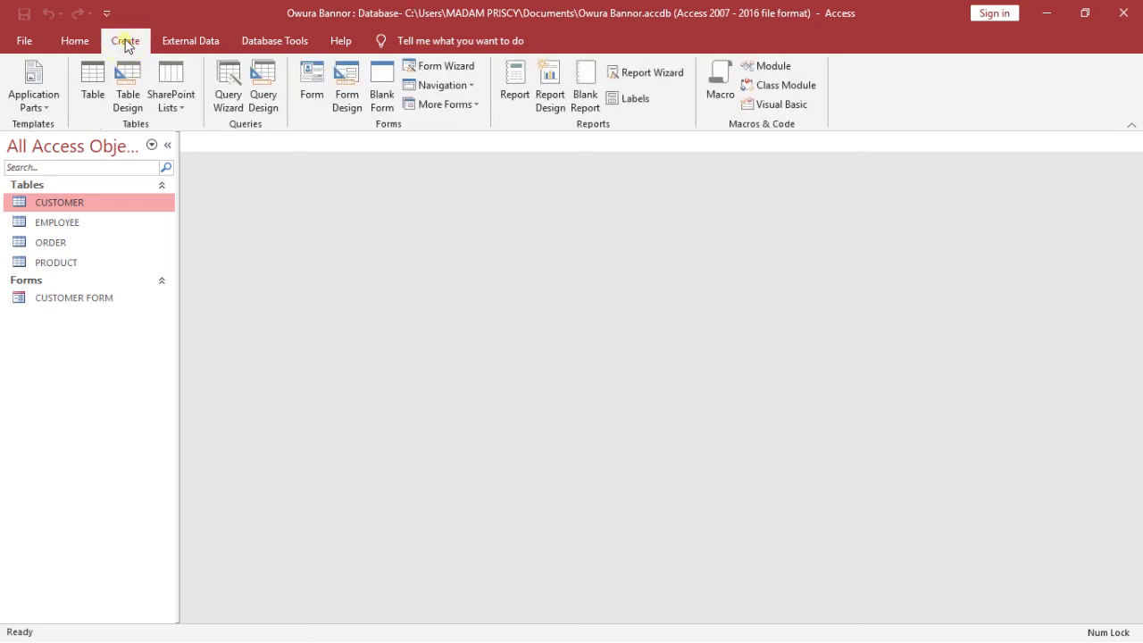
pyautogui.doubleClick(126, 45)
pyautogui.click(126, 45)
pyautogui.click(126, 46)
pyautogui.doubleClick(126, 45)
pyautogui.click(451, 71)
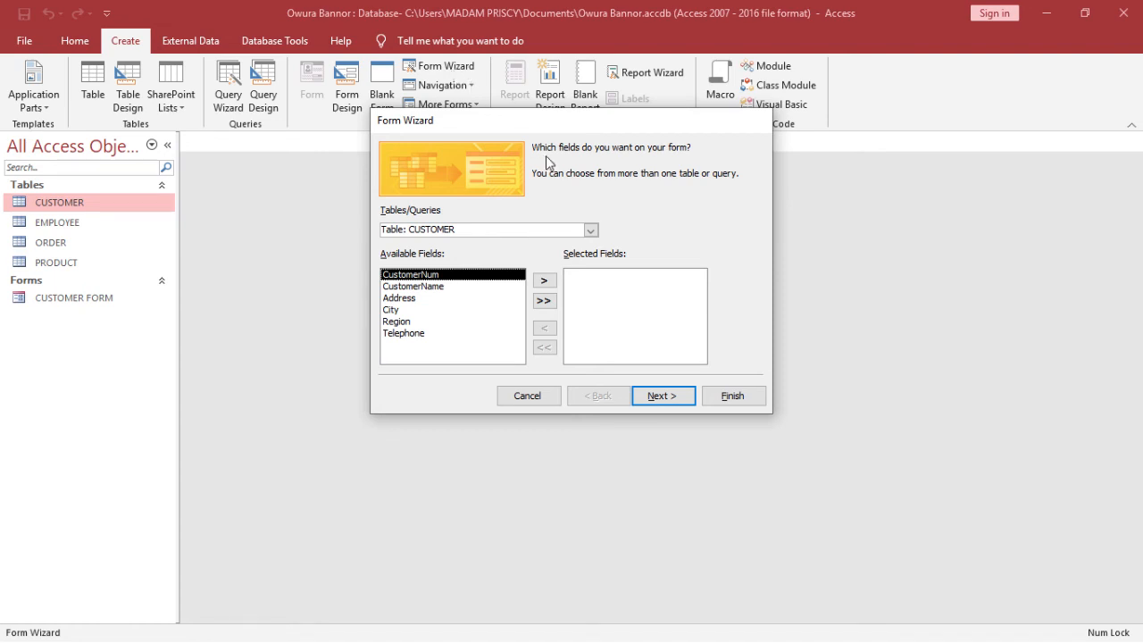
pyautogui.click(590, 230)
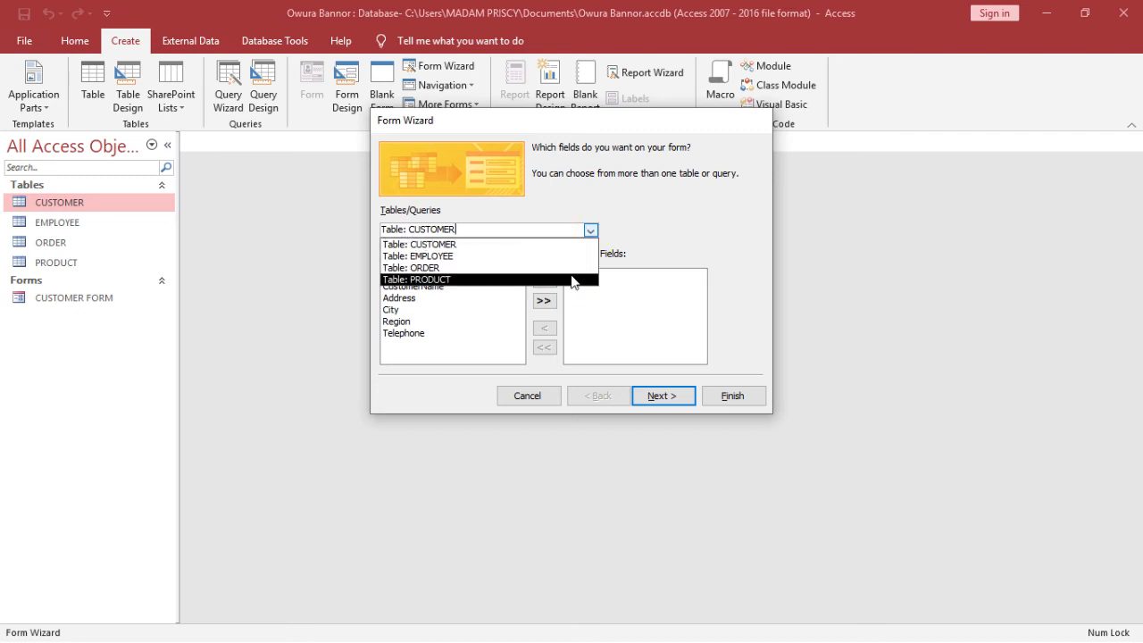
pyautogui.click(572, 279)
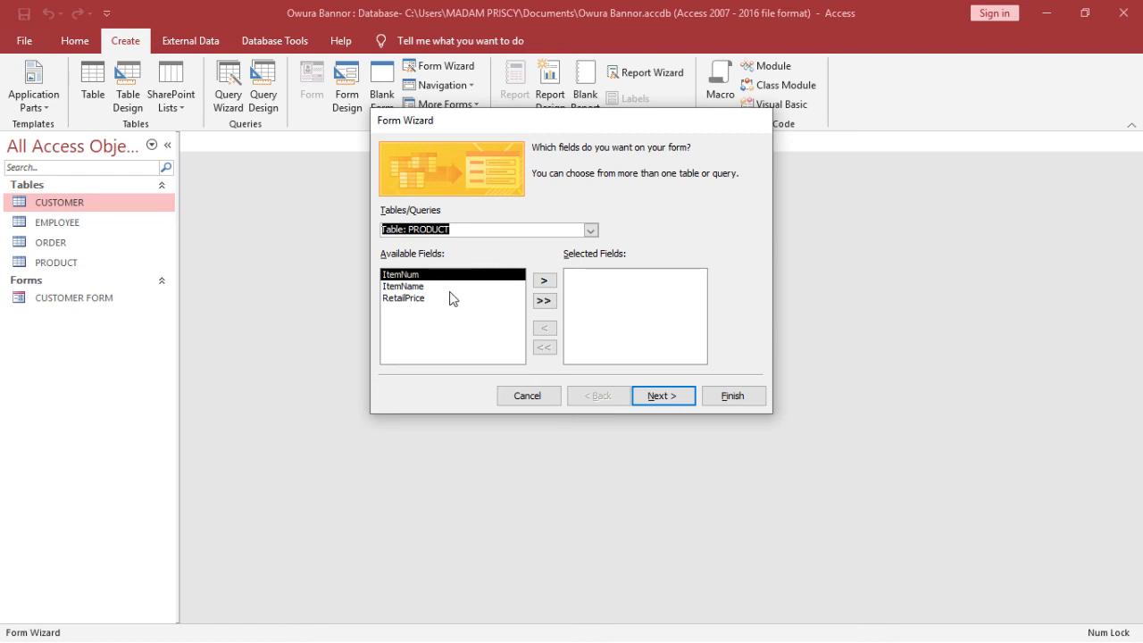
pyautogui.click(545, 301)
# Keep the Columnar layout, title the form PRODUCT FORM, and finish the wizard
pyautogui.click(682, 401)
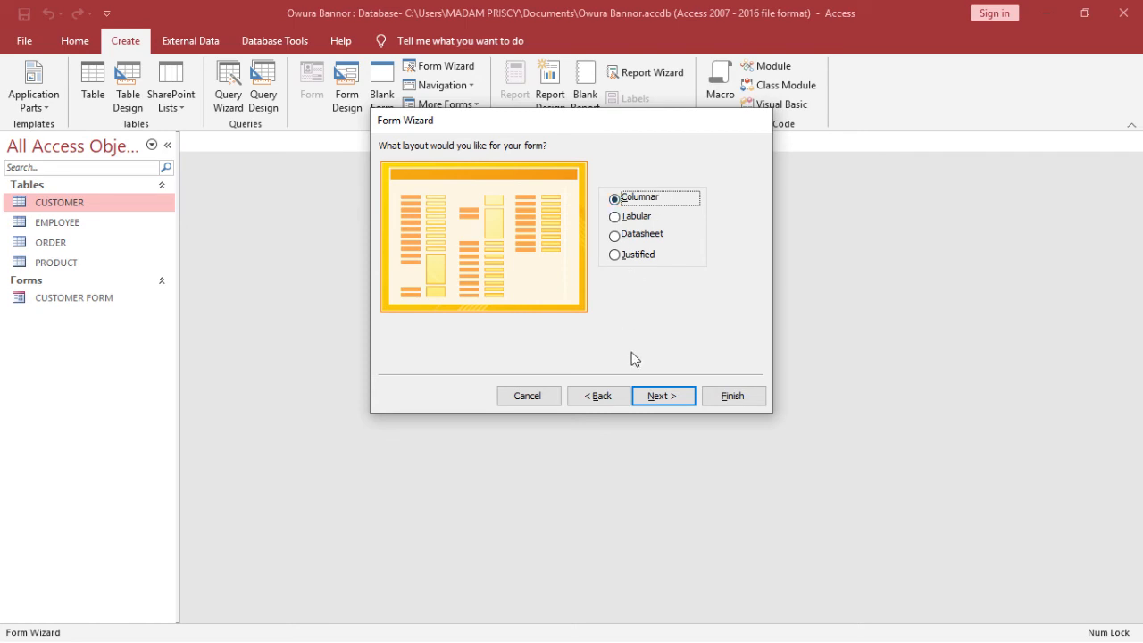
pyautogui.click(659, 396)
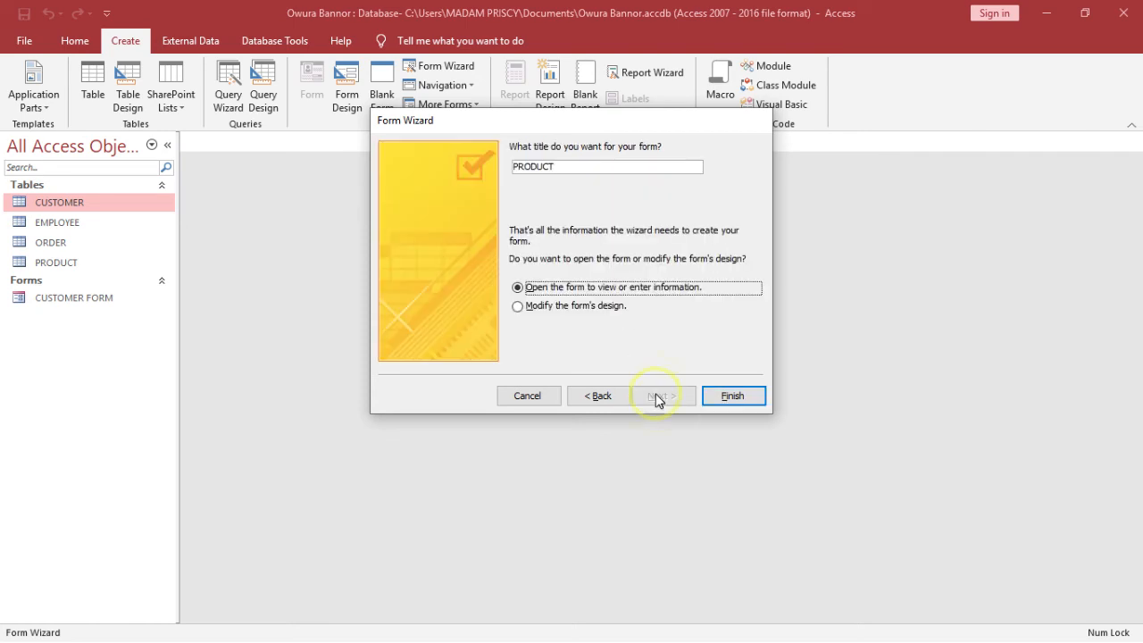
pyautogui.click(646, 166)
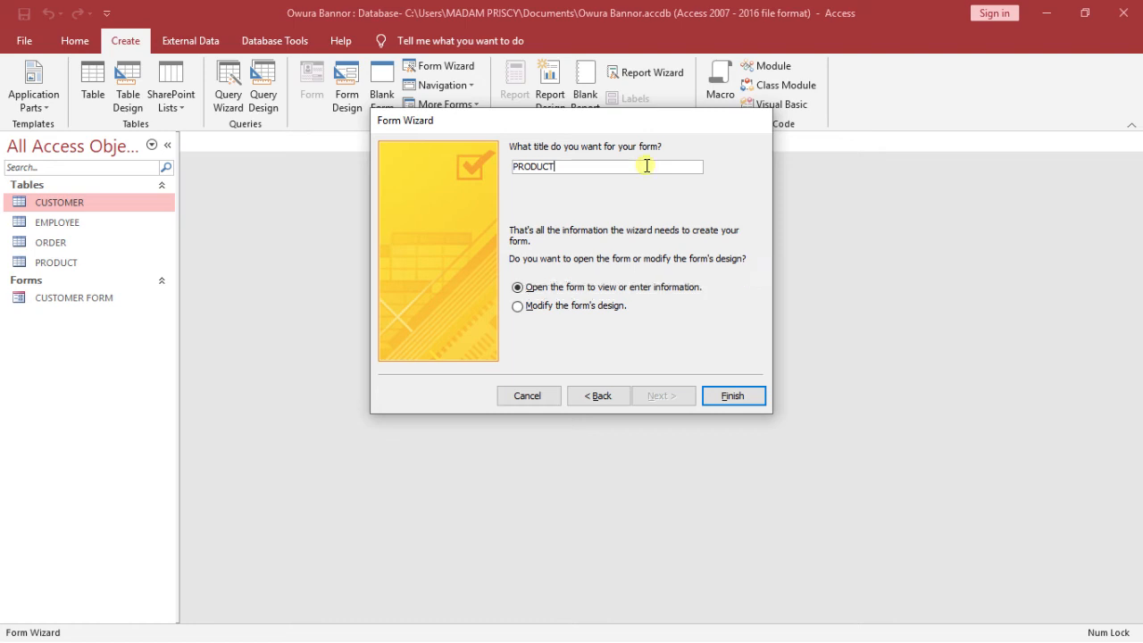
pyautogui.press('capslock')
pyautogui.write('FORM')
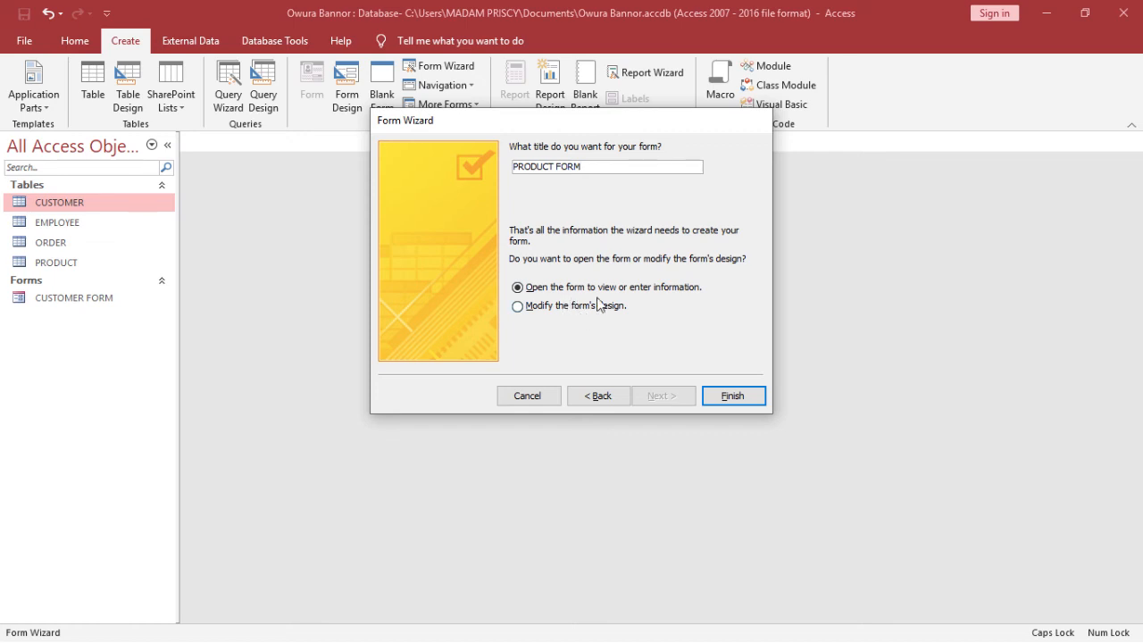
pyautogui.click(734, 396)
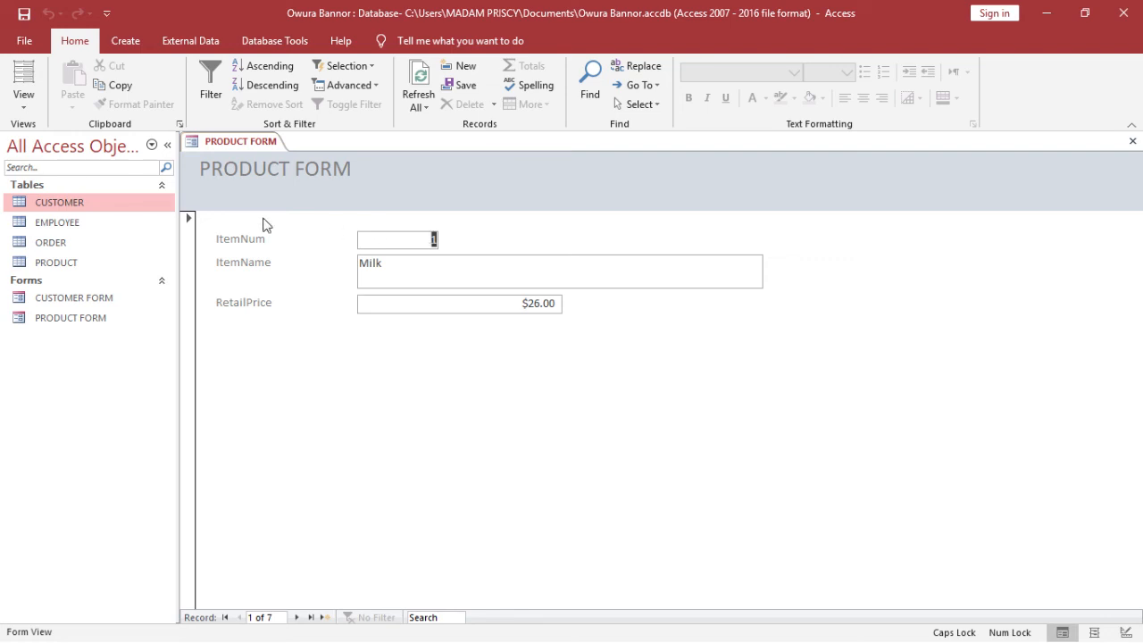
# Switch PRODUCT FORM from Form View to Design View
pyautogui.click(20, 107)
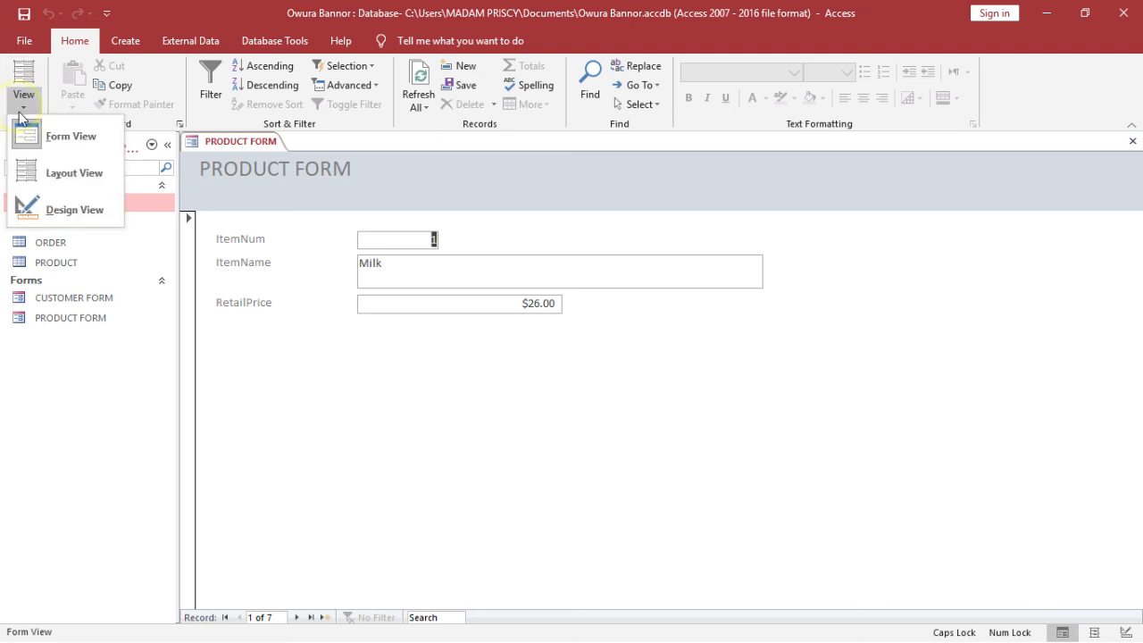
pyautogui.click(61, 205)
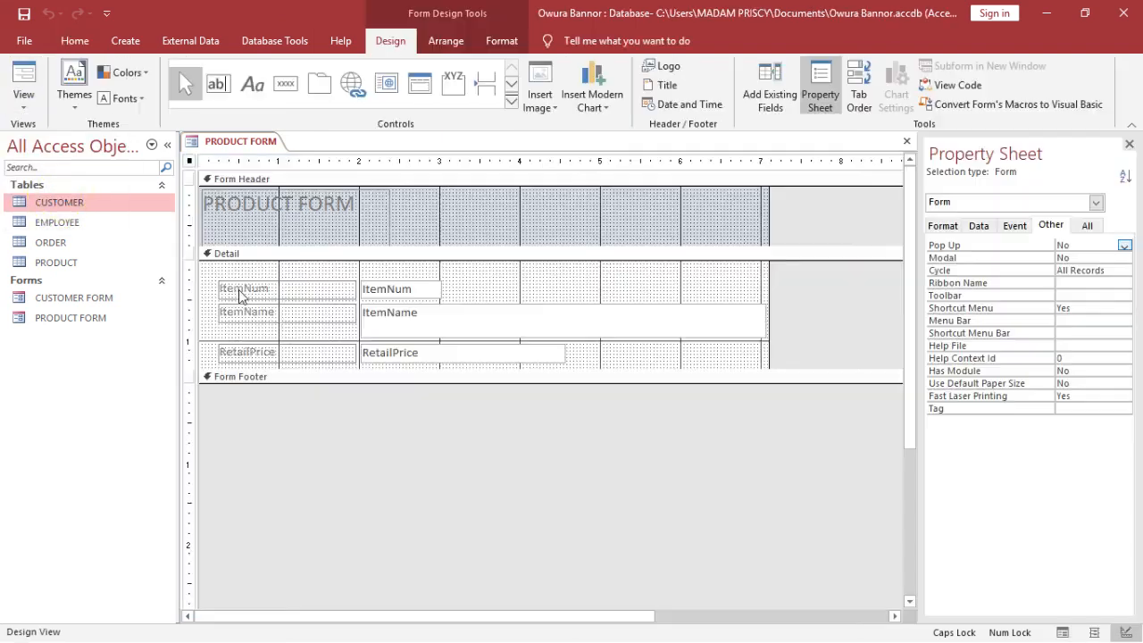
# Select the ItemNum, ItemName and RetailPrice text boxes together with a selection rectangle
pyautogui.click(425, 283)
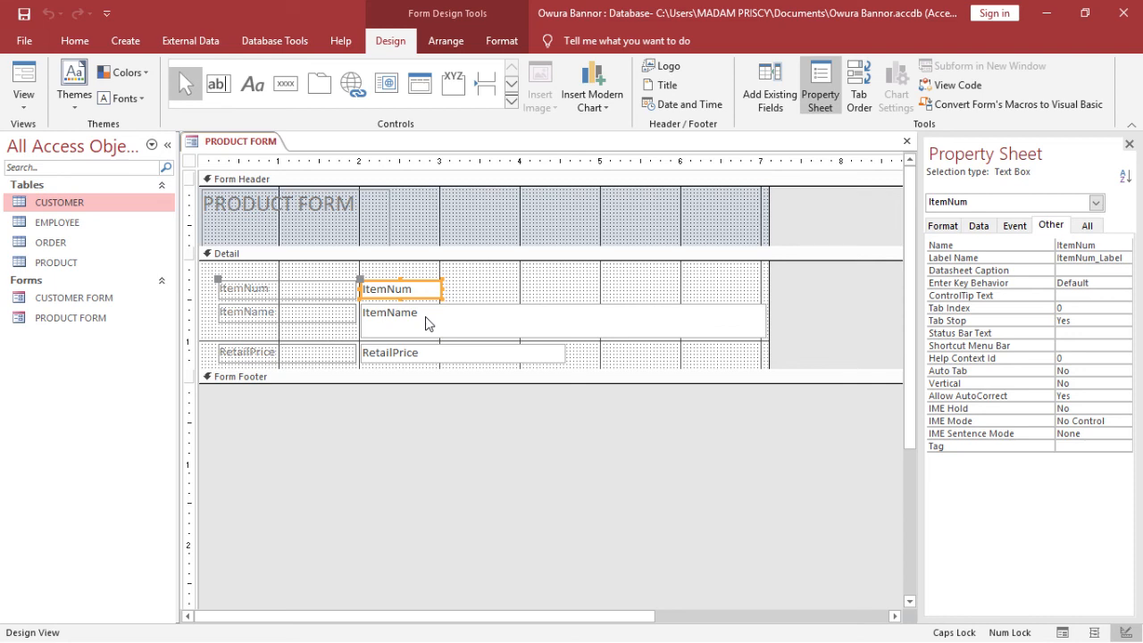
pyautogui.keyDown('shift'); pyautogui.click(425, 318); pyautogui.keyUp('shift')
pyautogui.keyDown('shift'); pyautogui.click(431, 352); pyautogui.keyUp('shift')
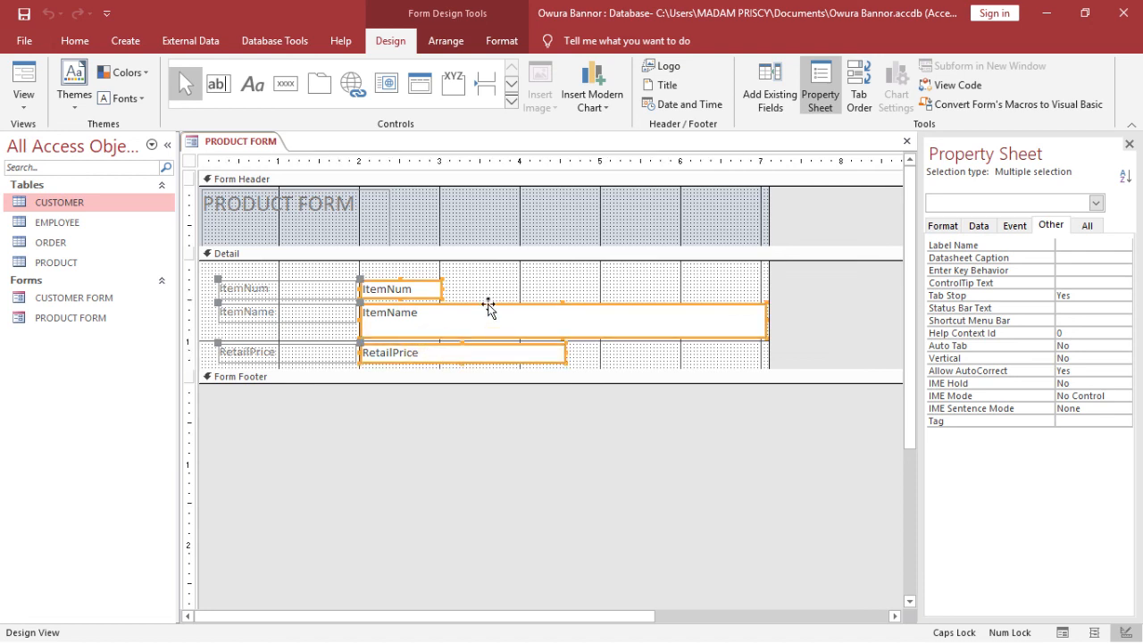
pyautogui.click(603, 277)
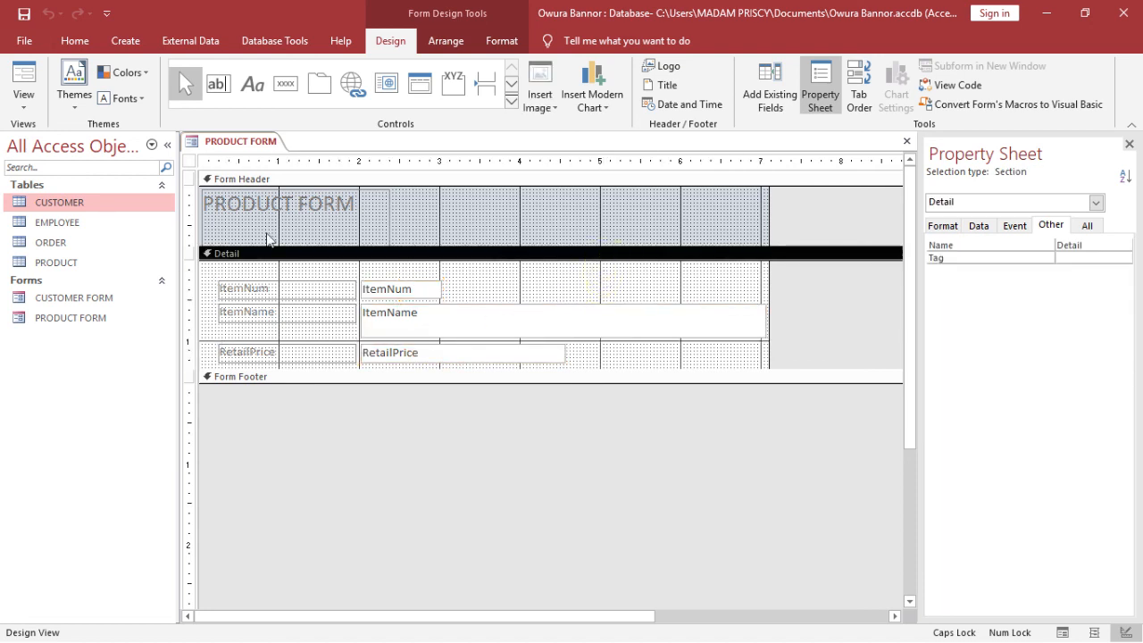
pyautogui.click(385, 267)
pyautogui.moveTo(387, 271); pyautogui.dragTo(403, 368)
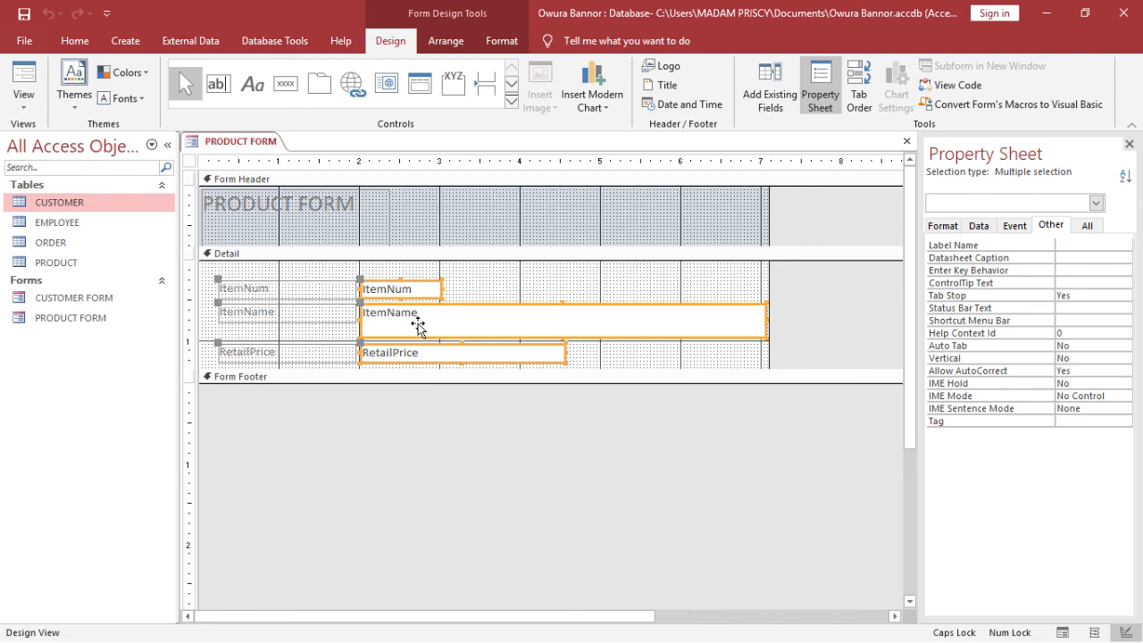
# Size the ItemNum, ItemName and RetailPrice boxes to the narrowest, then widen them slightly together
pyautogui.rightClick(418, 325)
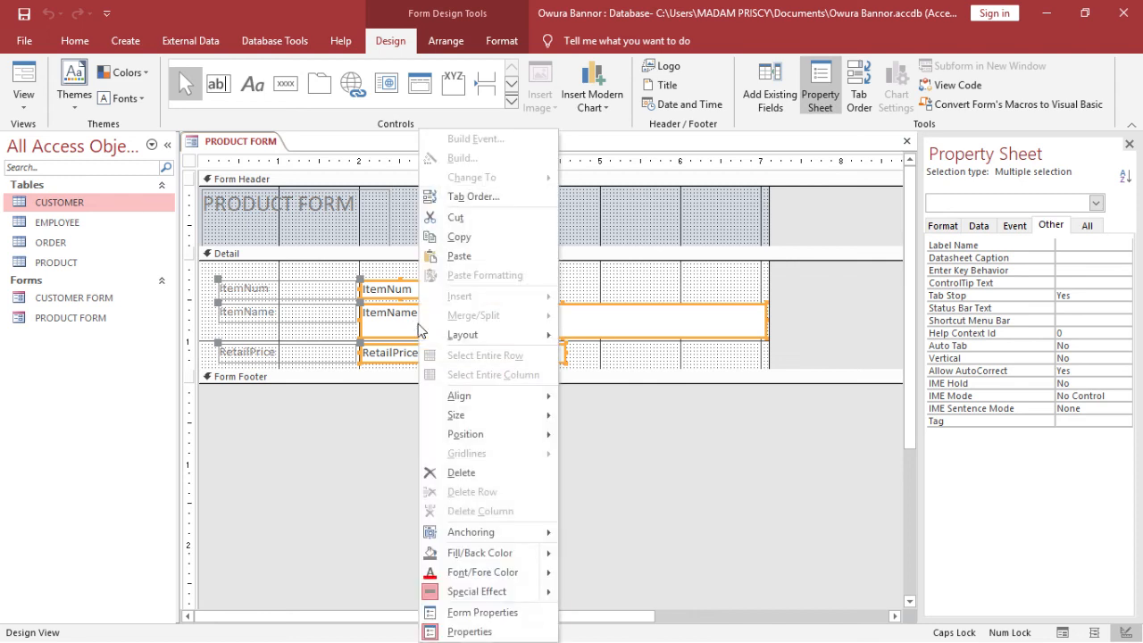
pyautogui.click(612, 282)
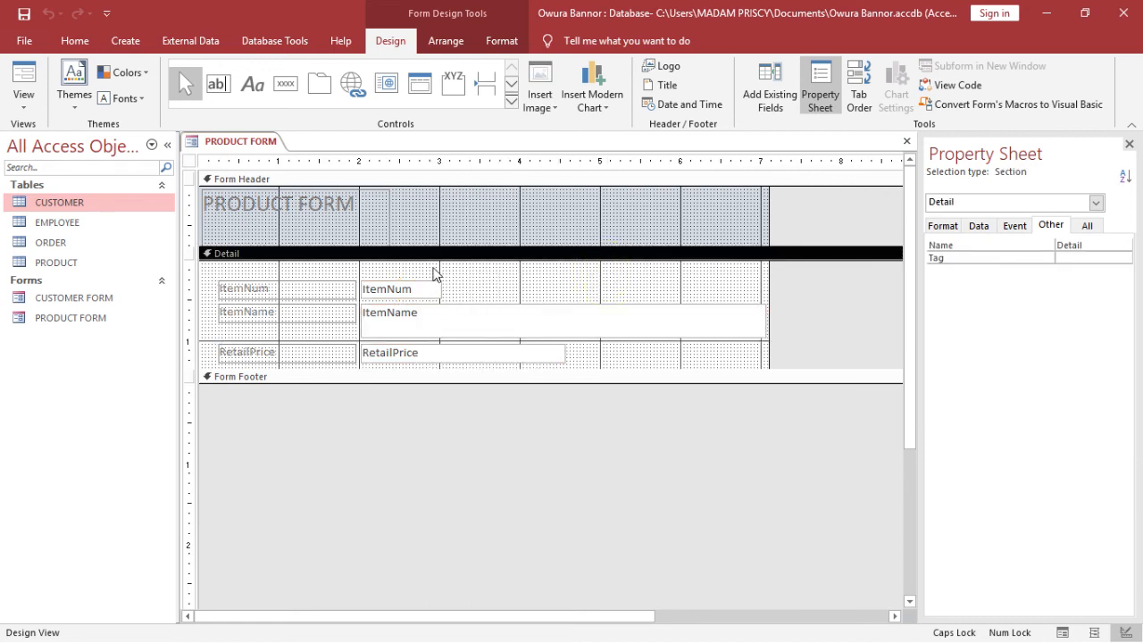
pyautogui.moveTo(435, 272); pyautogui.dragTo(426, 356)
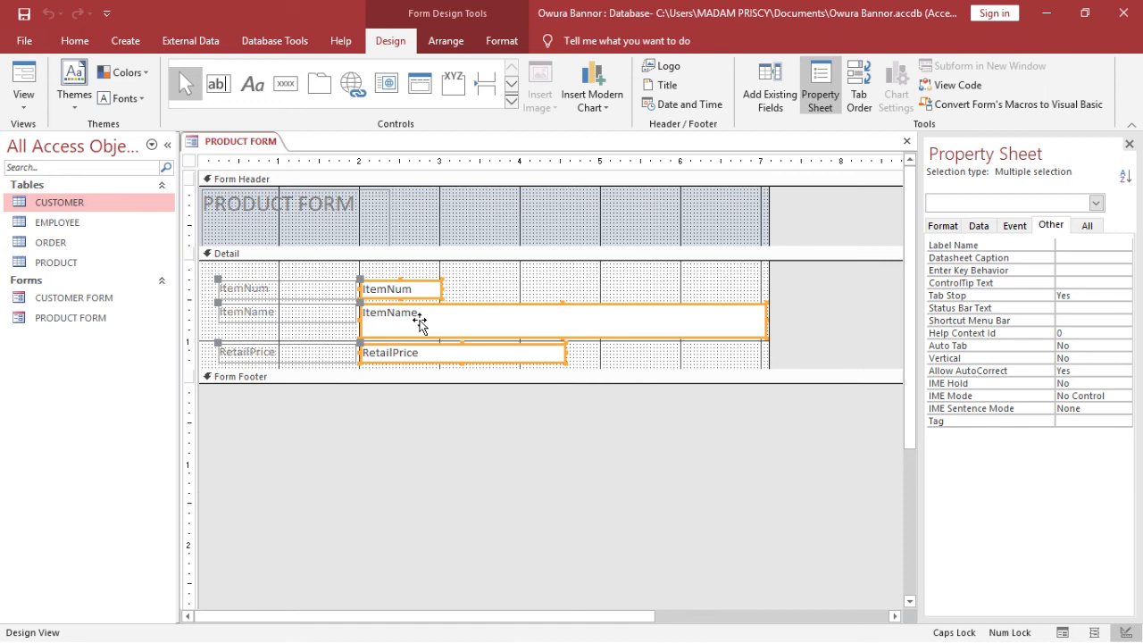
pyautogui.rightClick(421, 325)
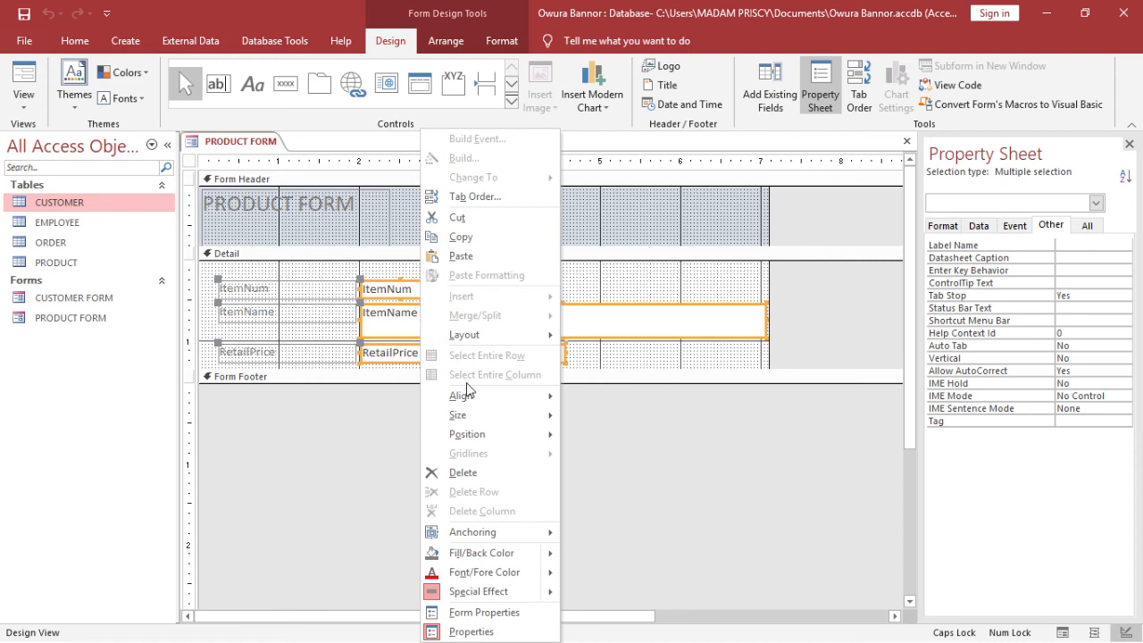
pyautogui.moveTo(500, 415)
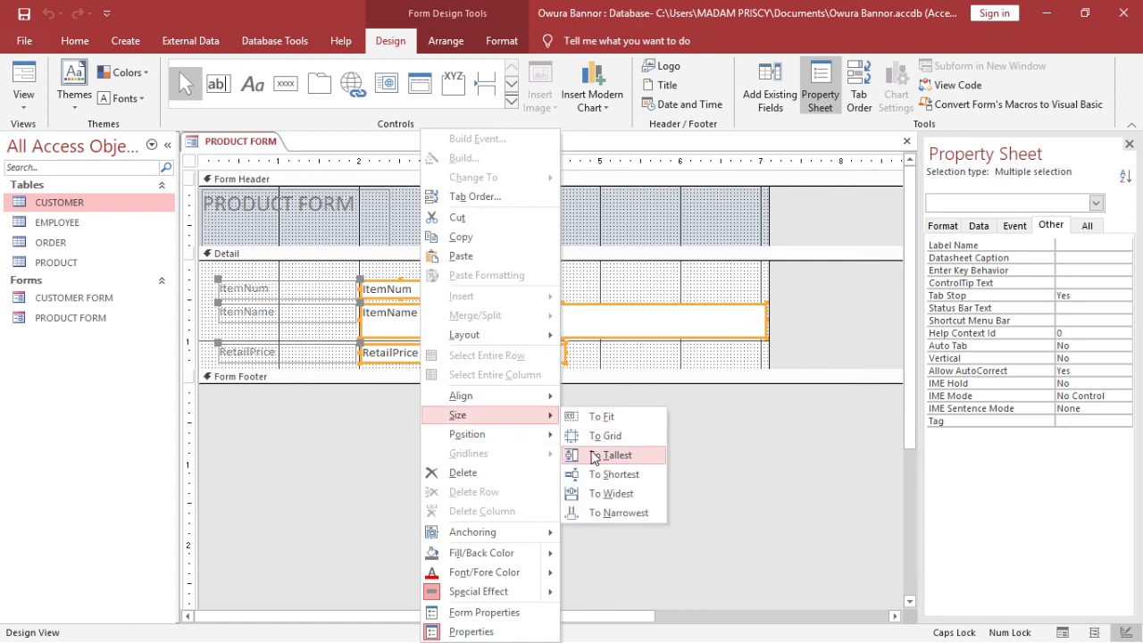
pyautogui.click(610, 512)
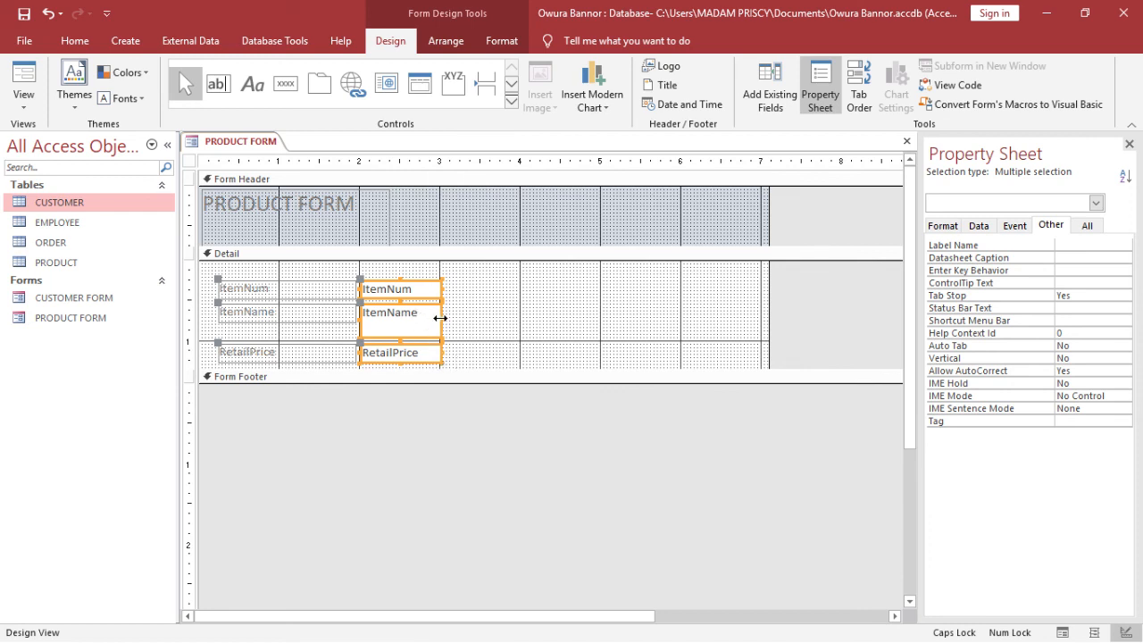
pyautogui.moveTo(441, 318); pyautogui.dragTo(464, 314)
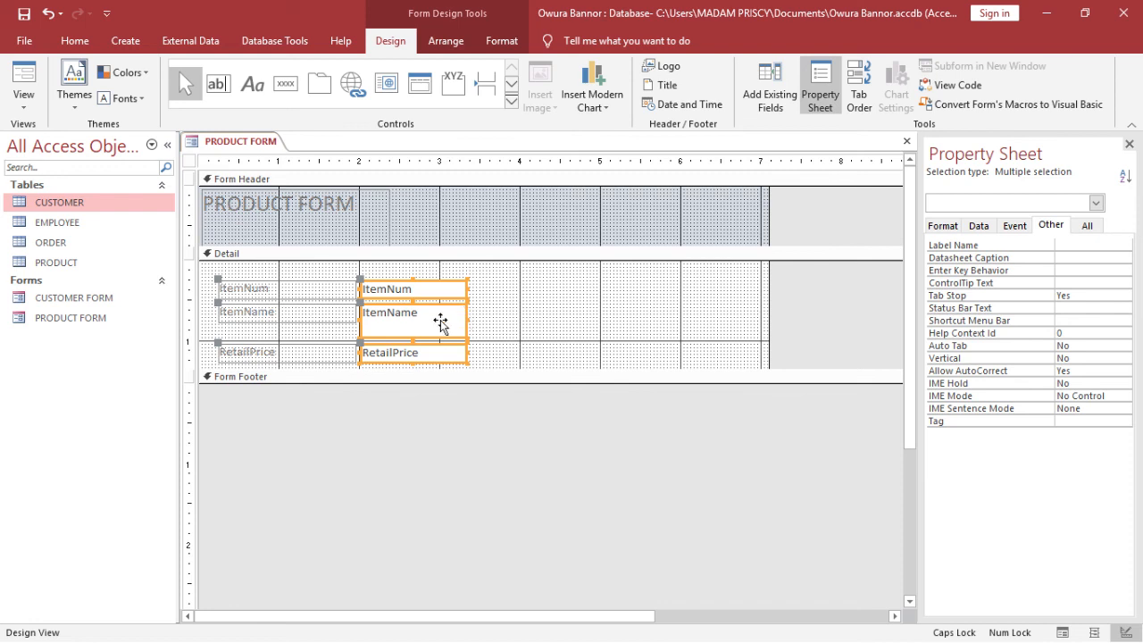
# Match the three boxes to the shortest height, deselect them, and save PRODUCT FORM
pyautogui.rightClick(439, 323)
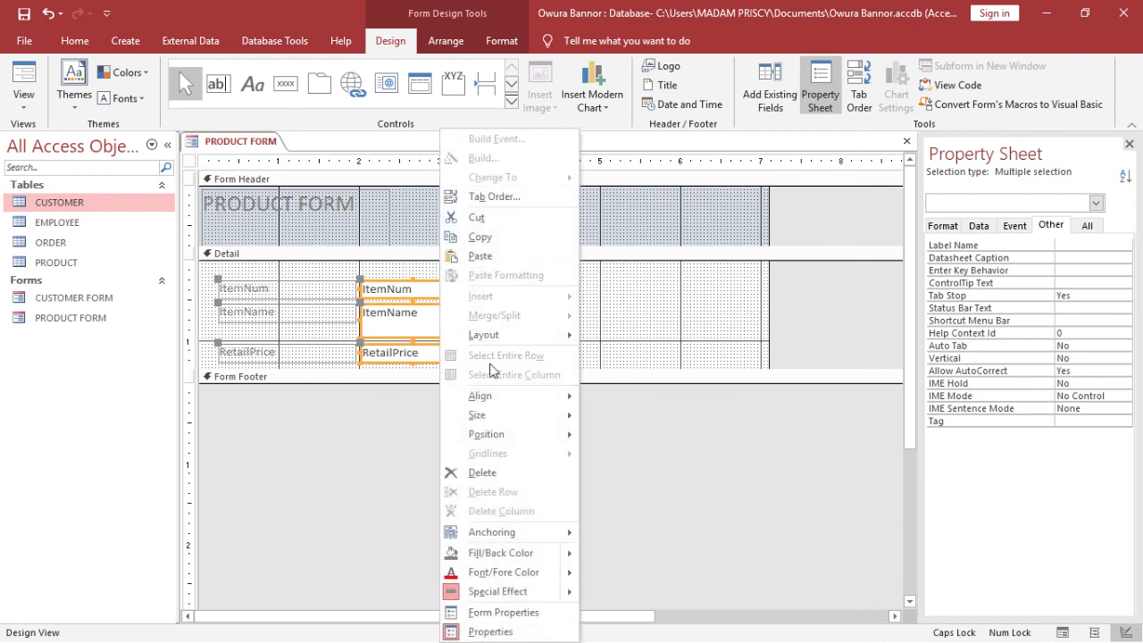
pyautogui.moveTo(574, 413)
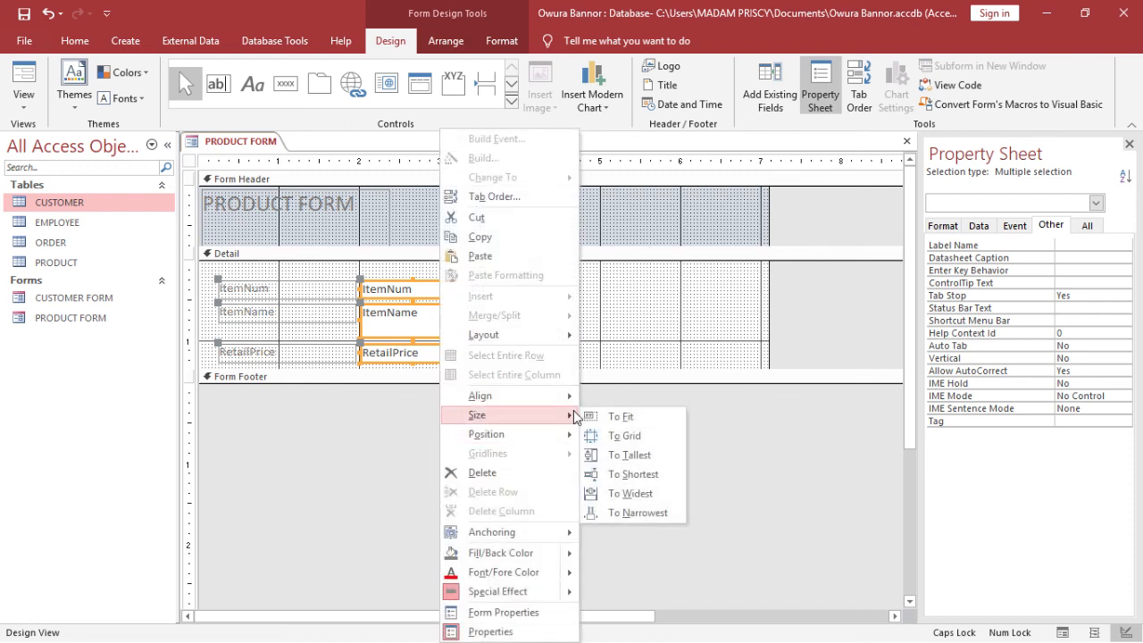
pyautogui.click(638, 475)
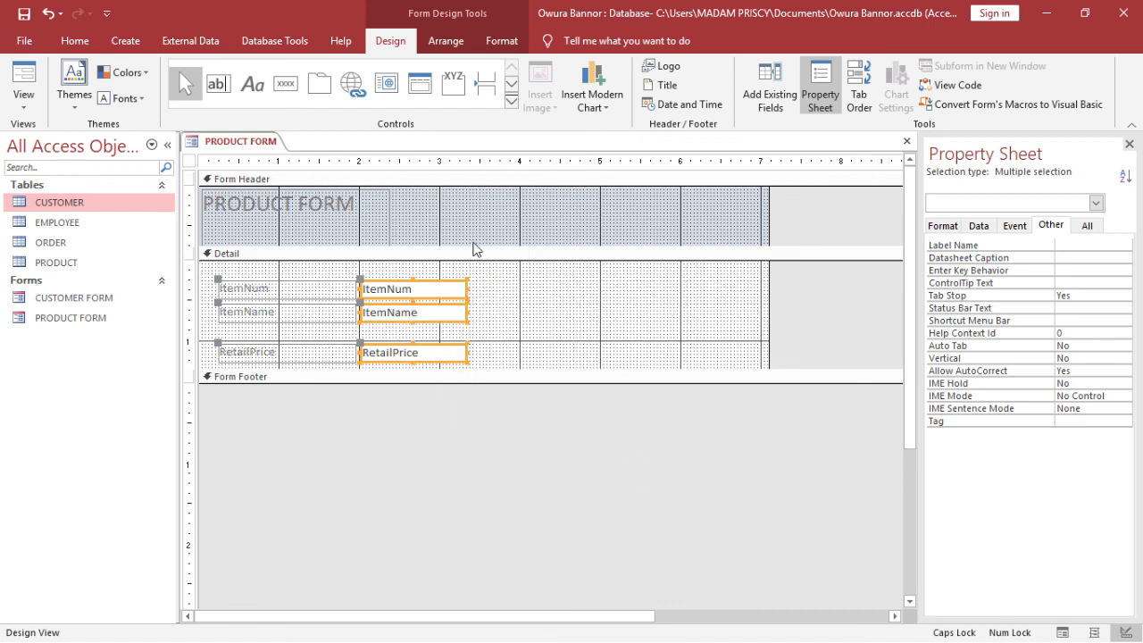
pyautogui.click(515, 263)
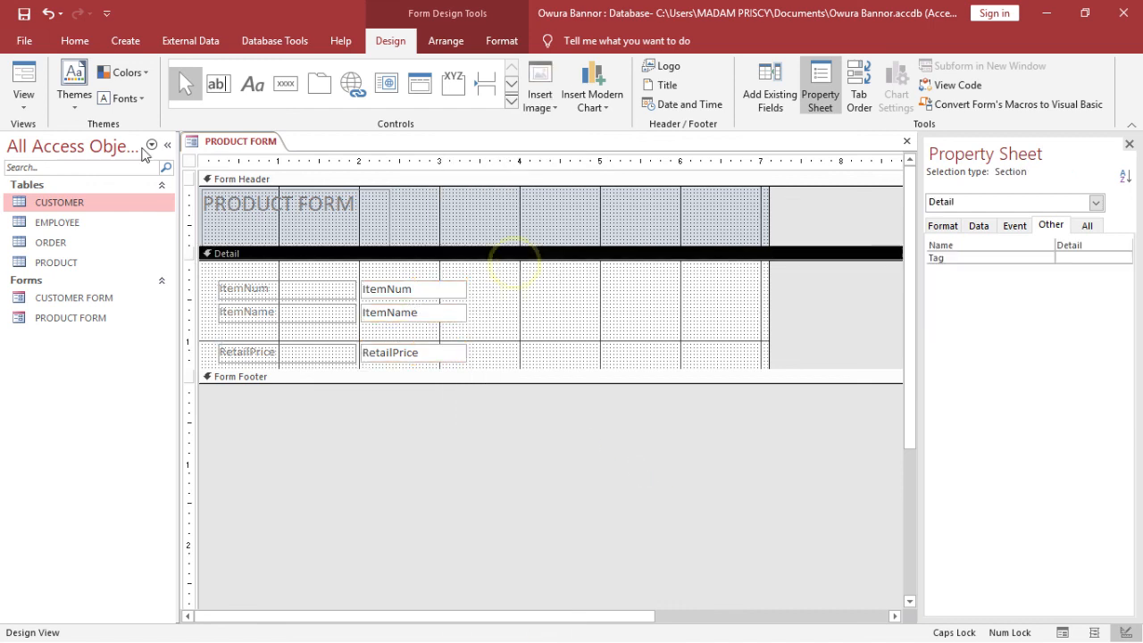
pyautogui.click(28, 12)
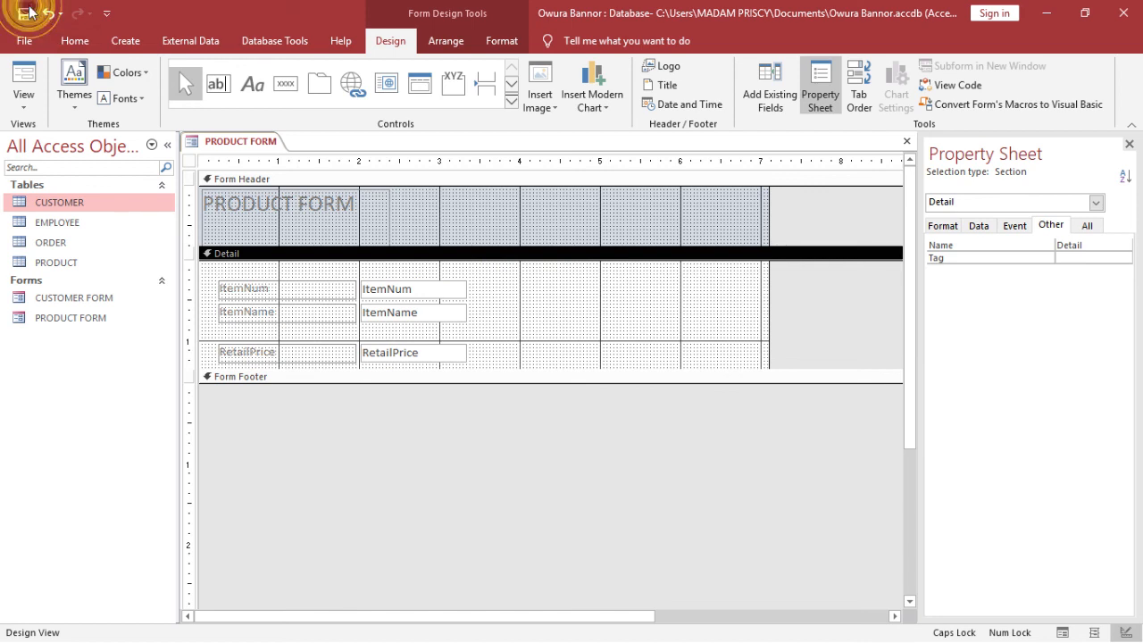
pyautogui.click(395, 45)
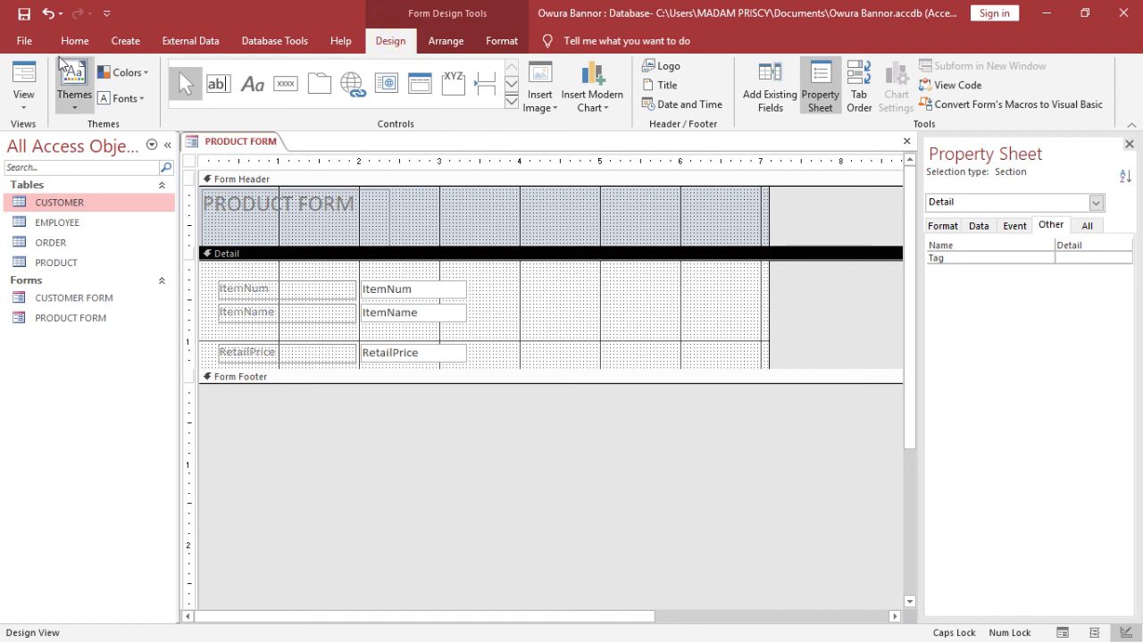
pyautogui.click(33, 72)
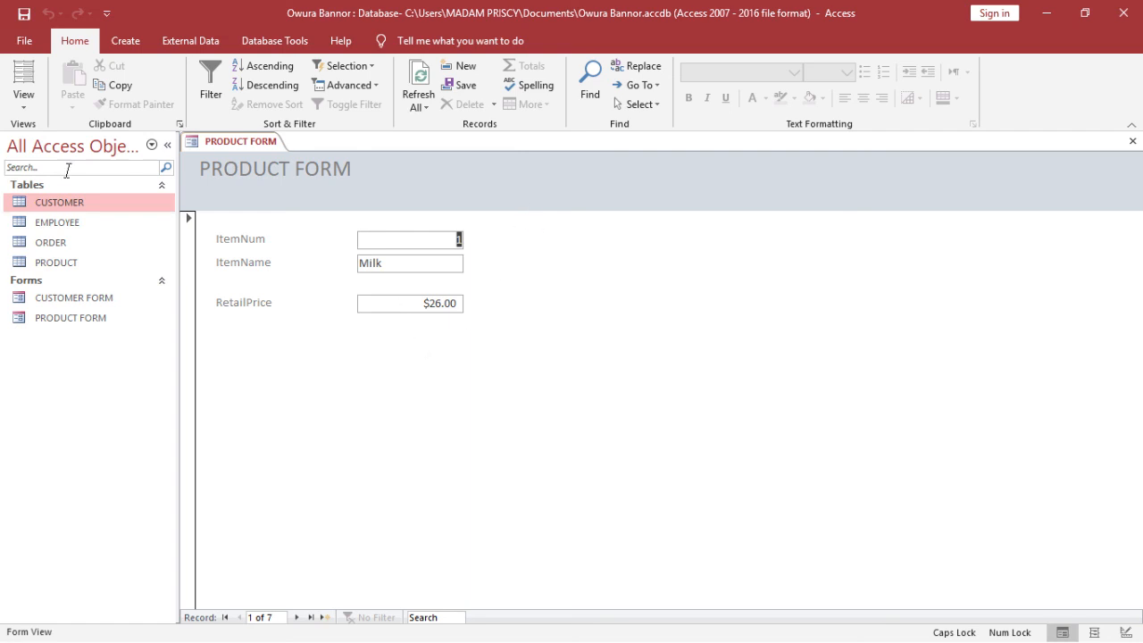
pyautogui.click(25, 105)
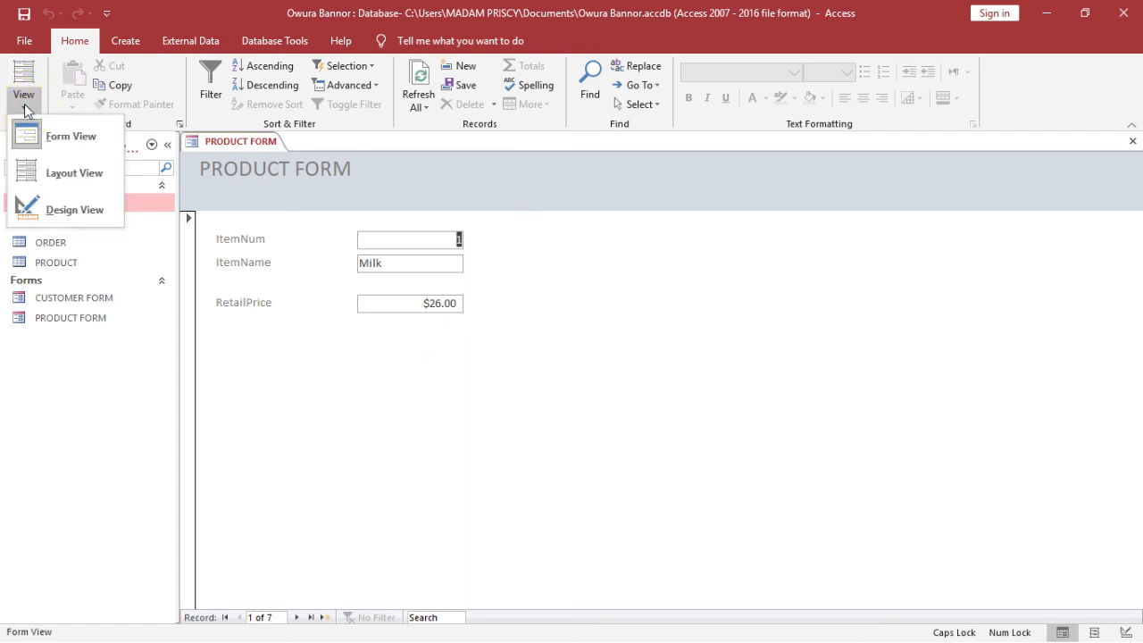
pyautogui.click(104, 214)
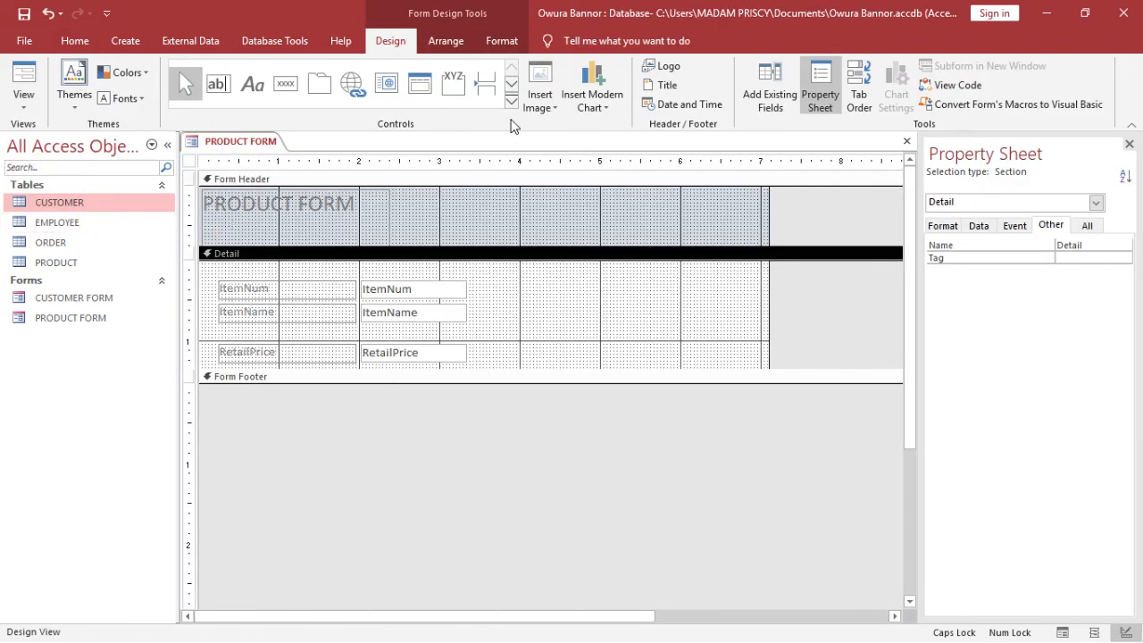
# In the Property Sheet for the whole form, set Pop Up to Yes
pyautogui.click(821, 87)
pyautogui.click(823, 84)
pyautogui.click(1095, 204)
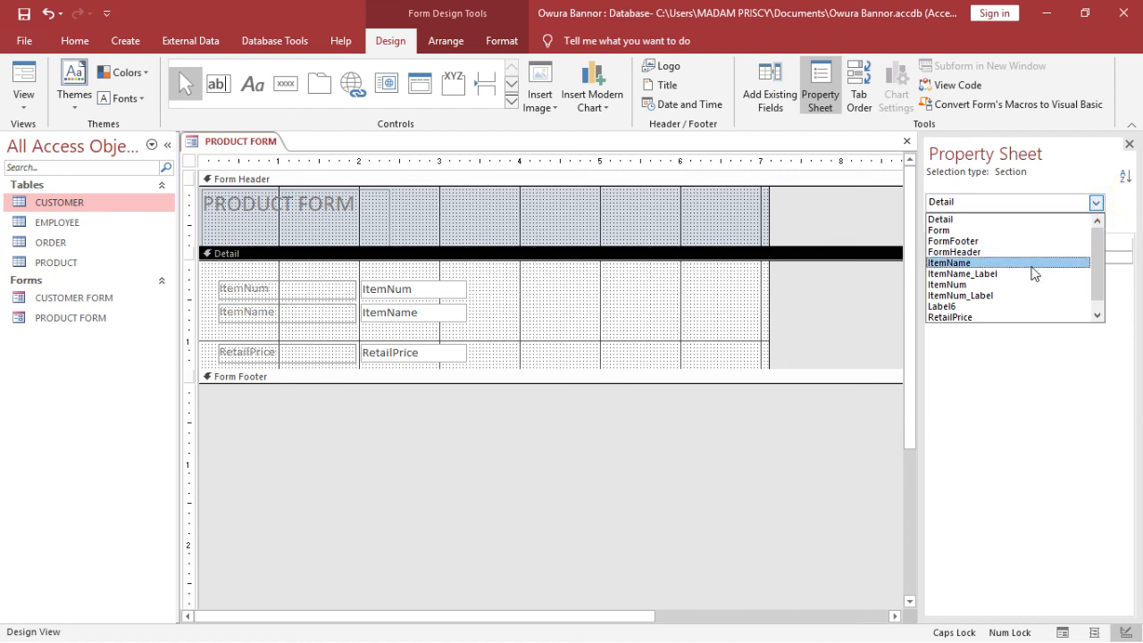
pyautogui.click(1028, 230)
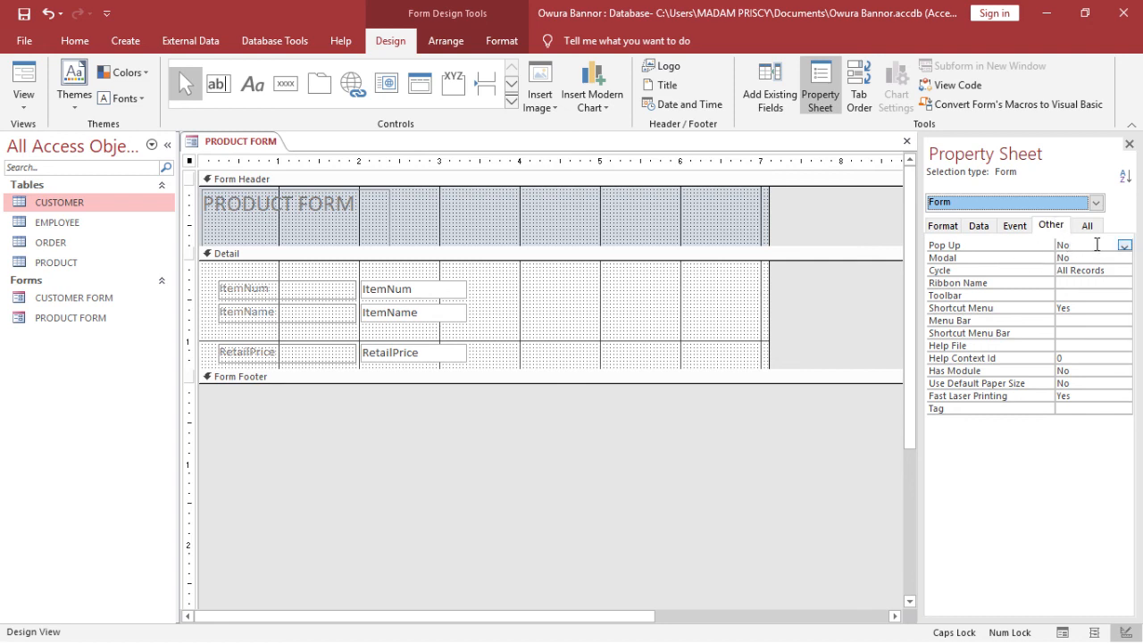
pyautogui.click(1125, 251)
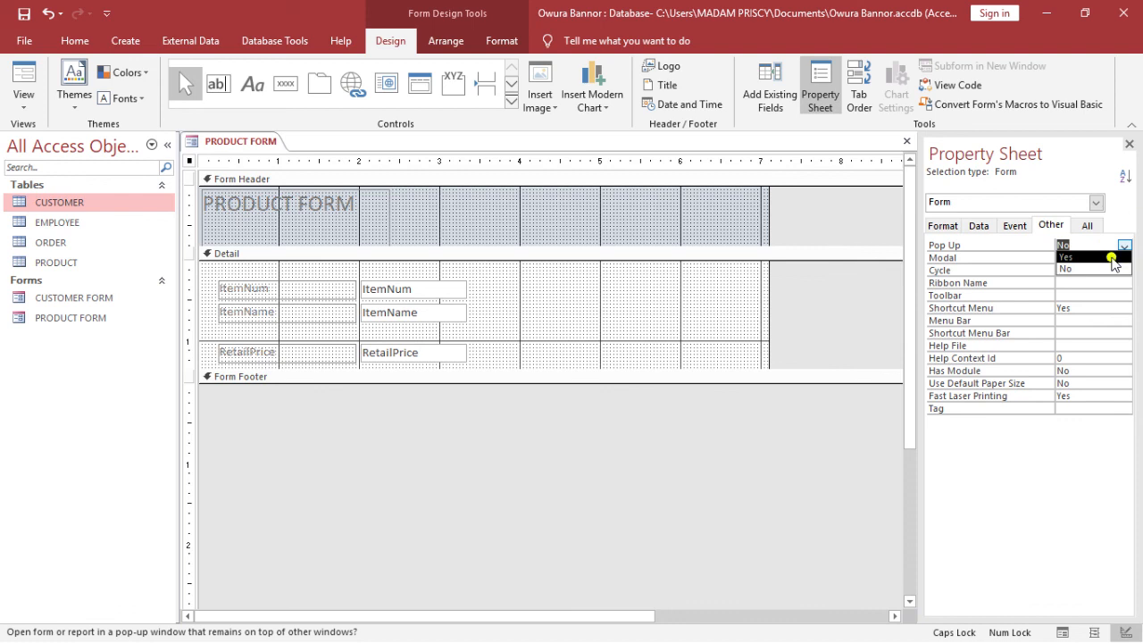
pyautogui.click(1108, 257)
# Save PRODUCT FORM and open it in Form View as a pop-up window
pyautogui.click(24, 14)
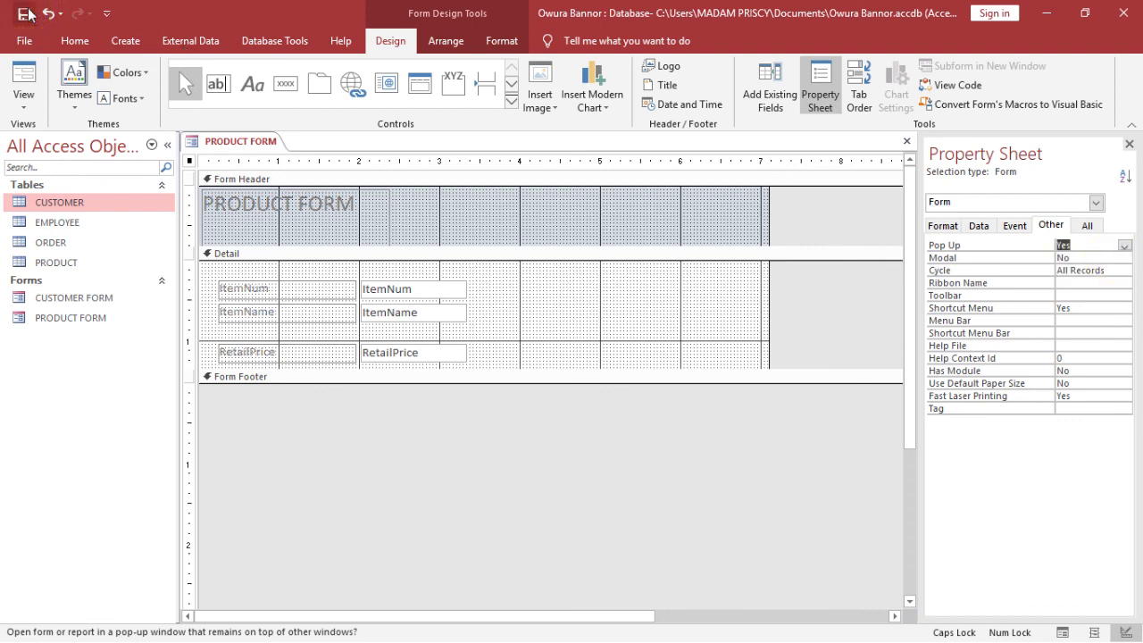
pyautogui.click(27, 13)
pyautogui.click(25, 81)
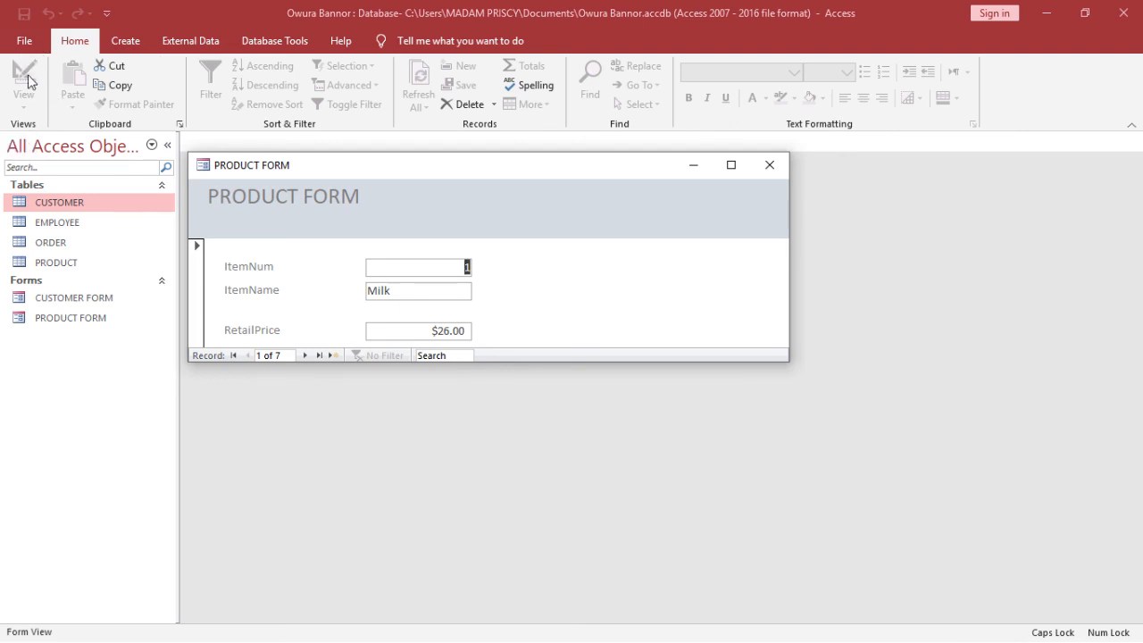
# Back in Design View, pull the form's right edge in to just past the fields, save, and view it
pyautogui.click(319, 180)
pyautogui.rightClick(411, 166)
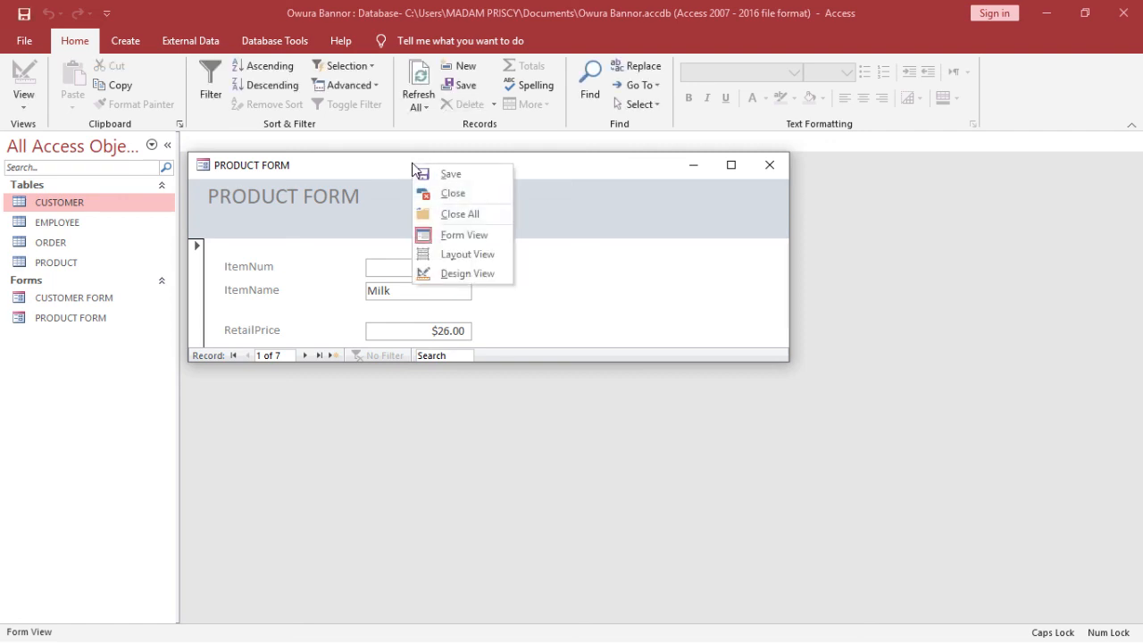
pyautogui.click(453, 270)
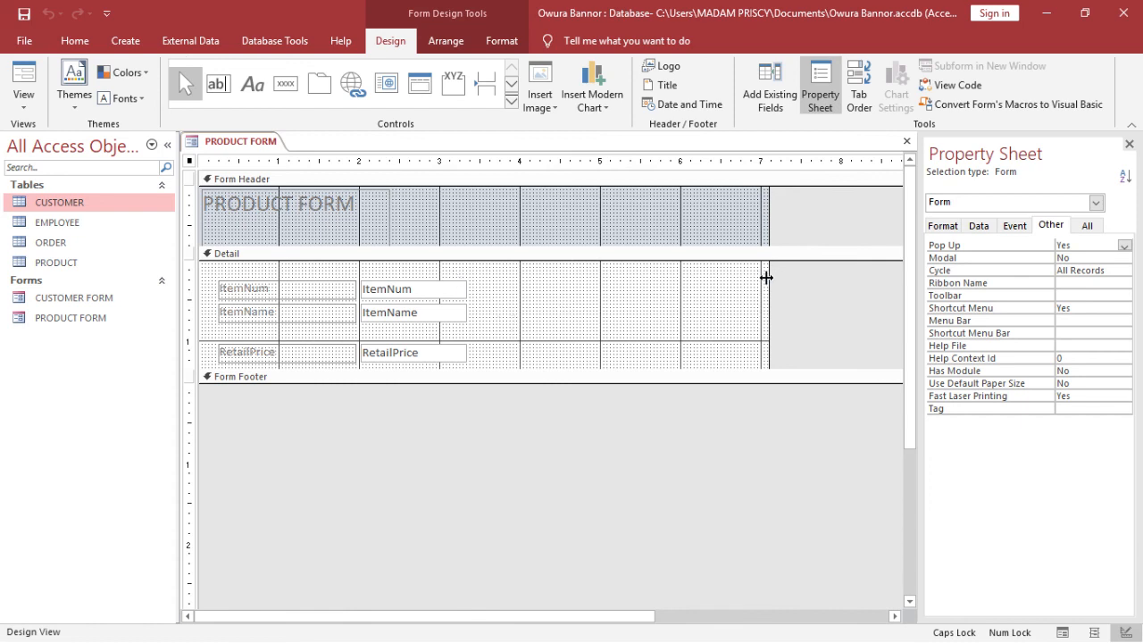
pyautogui.moveTo(766, 278); pyautogui.dragTo(485, 443)
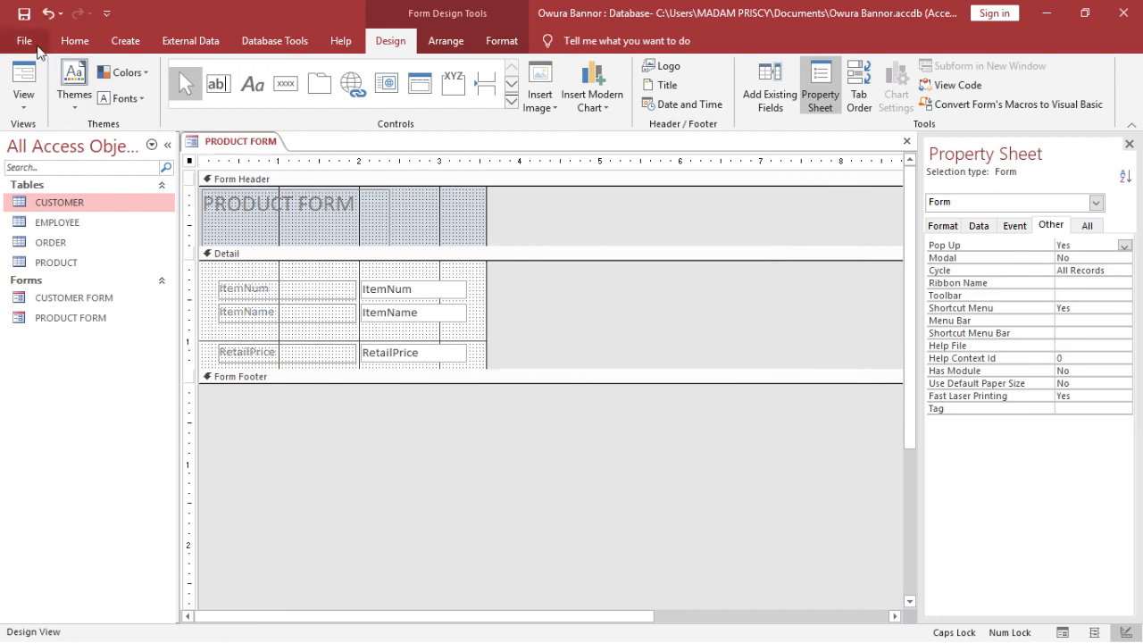
pyautogui.click(24, 16)
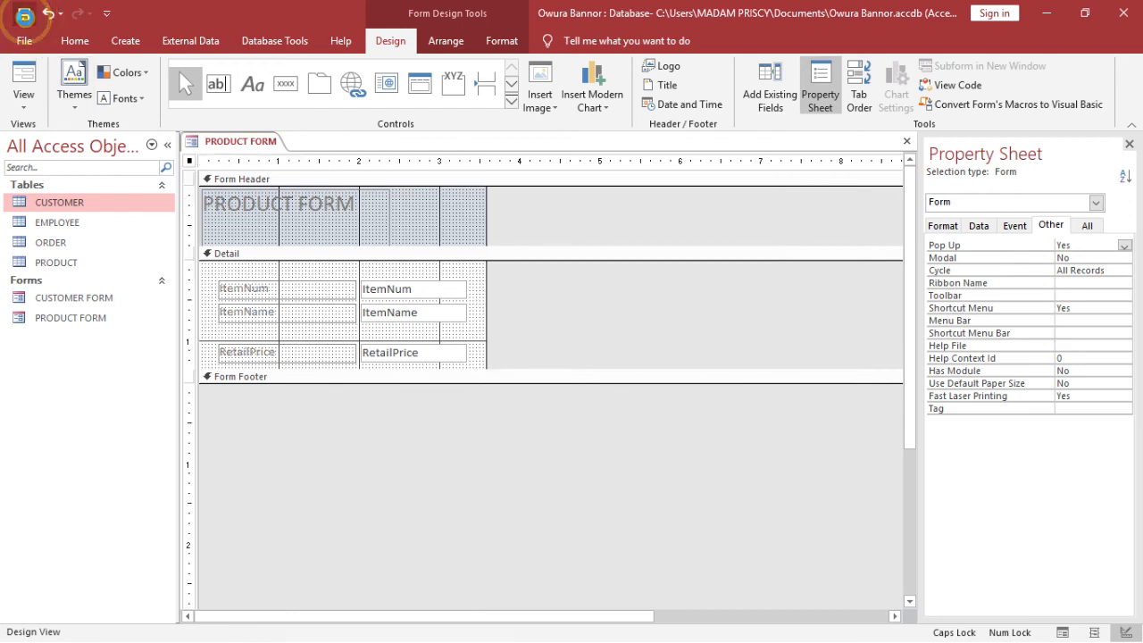
pyautogui.click(27, 79)
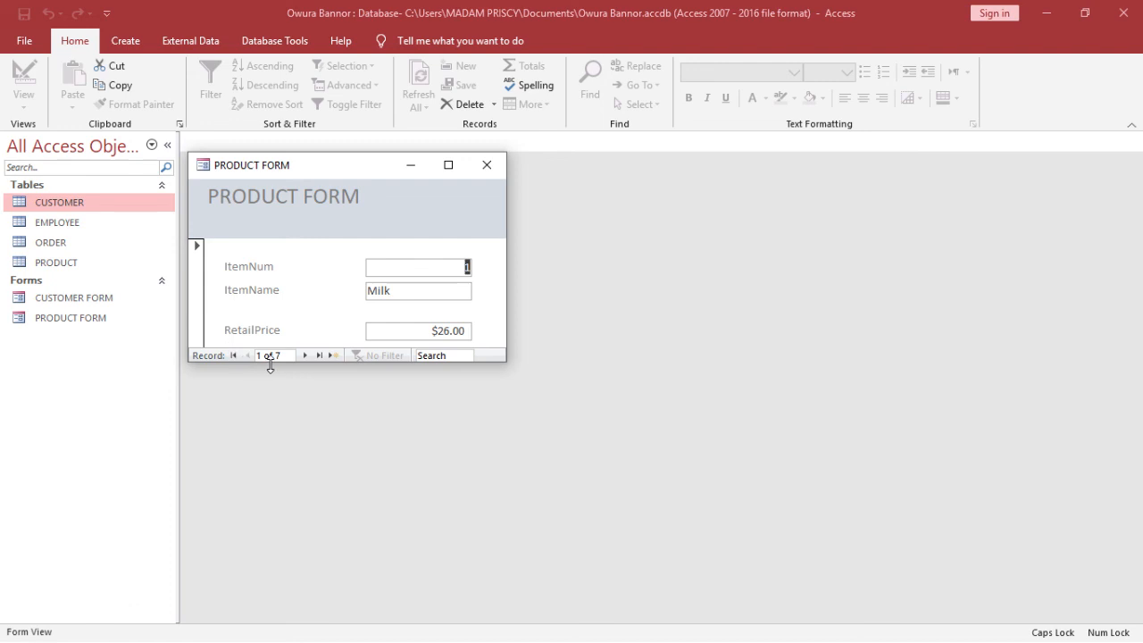
# Enter new record 8 with ItemName 'Soap' and RetailPrice 10, save it, and close the form
pyautogui.click(333, 356)
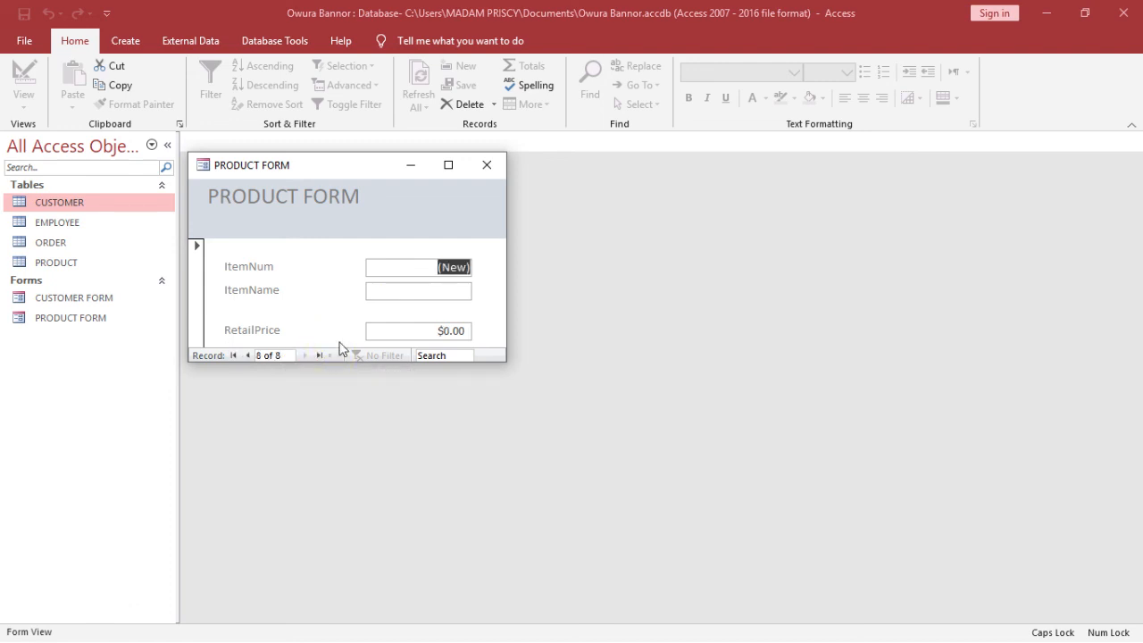
pyautogui.click(420, 290)
pyautogui.write('S')
pyautogui.press('capslock')
pyautogui.write('oap')
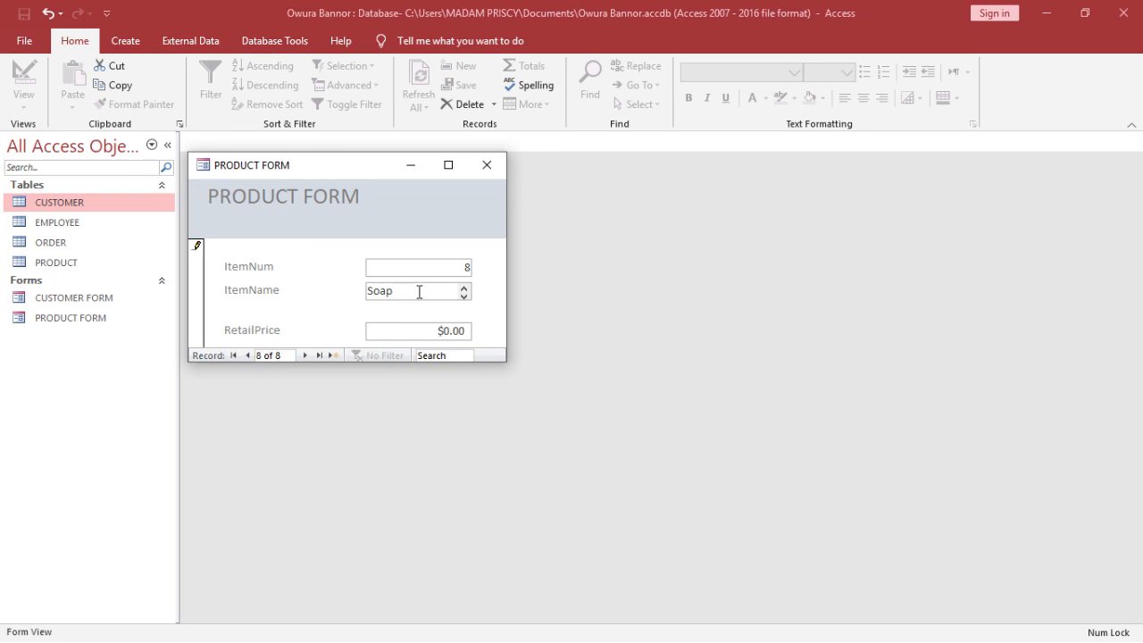
pyautogui.click(418, 327)
pyautogui.click(442, 328)
pyautogui.write('1')
pyautogui.click(332, 356)
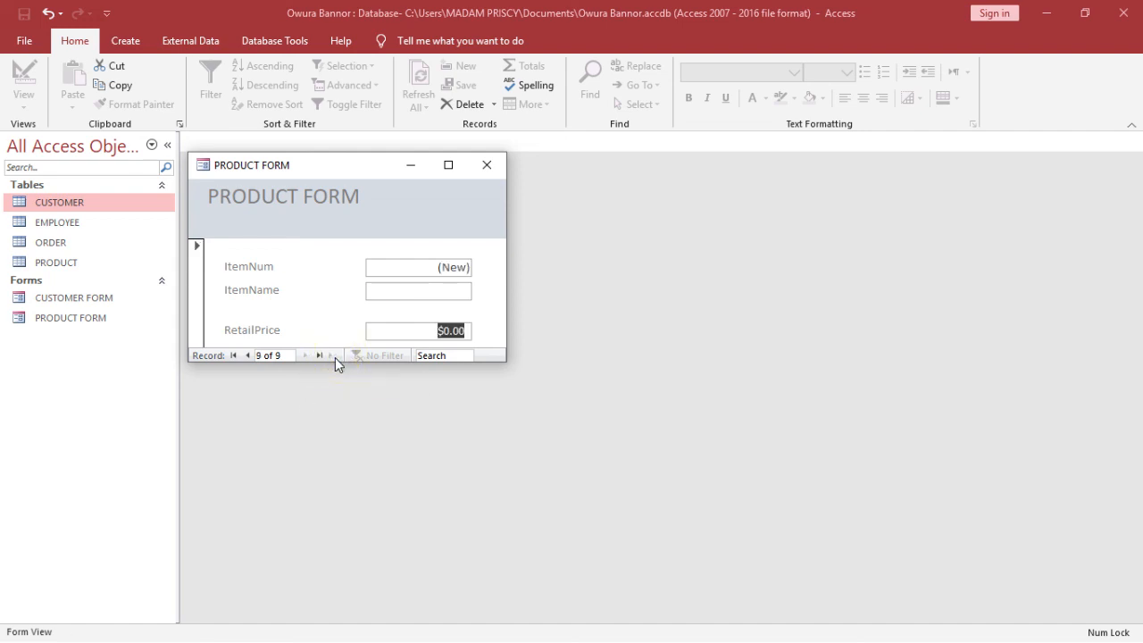
pyautogui.click(487, 164)
# Open the PRODUCT table to confirm Soap at $10.00, close it, and restore down Access
pyautogui.doubleClick(96, 268)
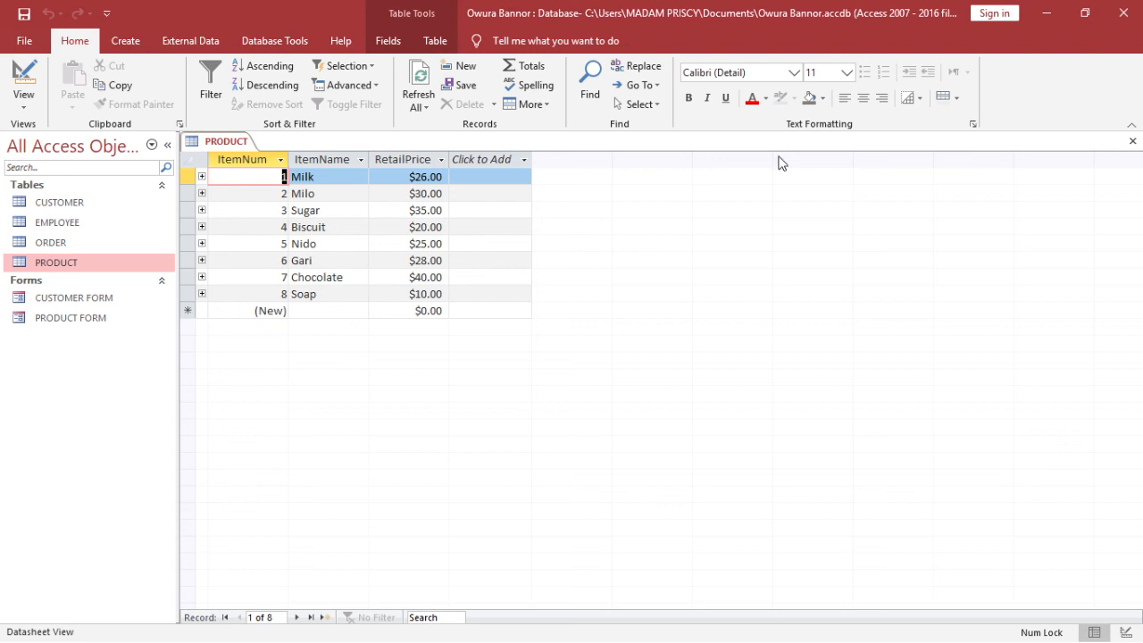
pyautogui.click(1132, 141)
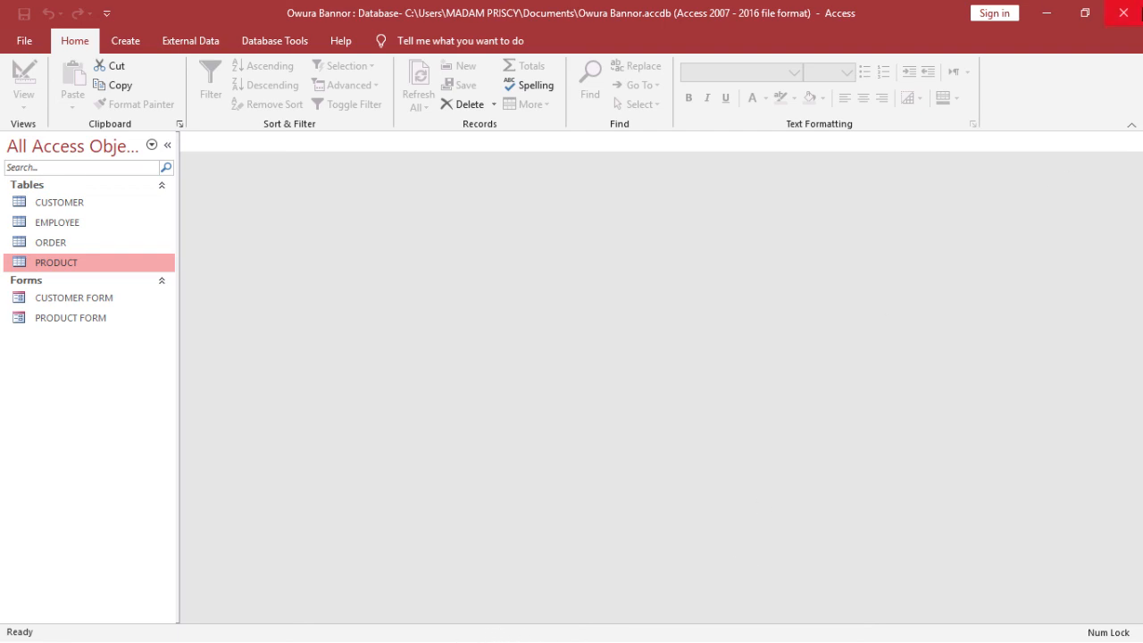
pyautogui.click(1093, 20)
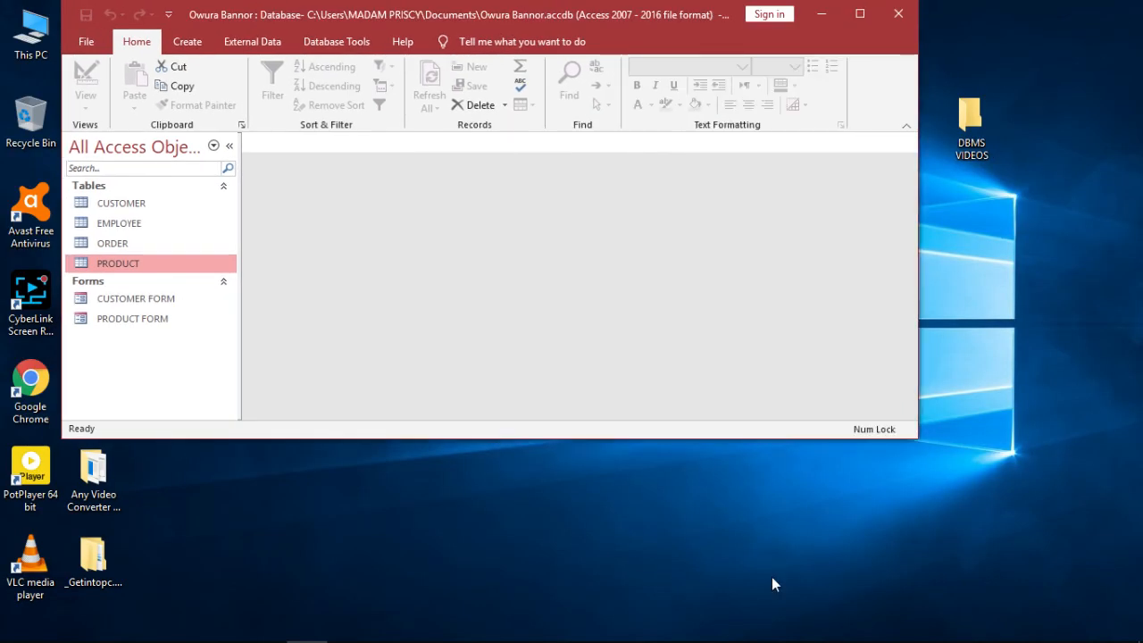